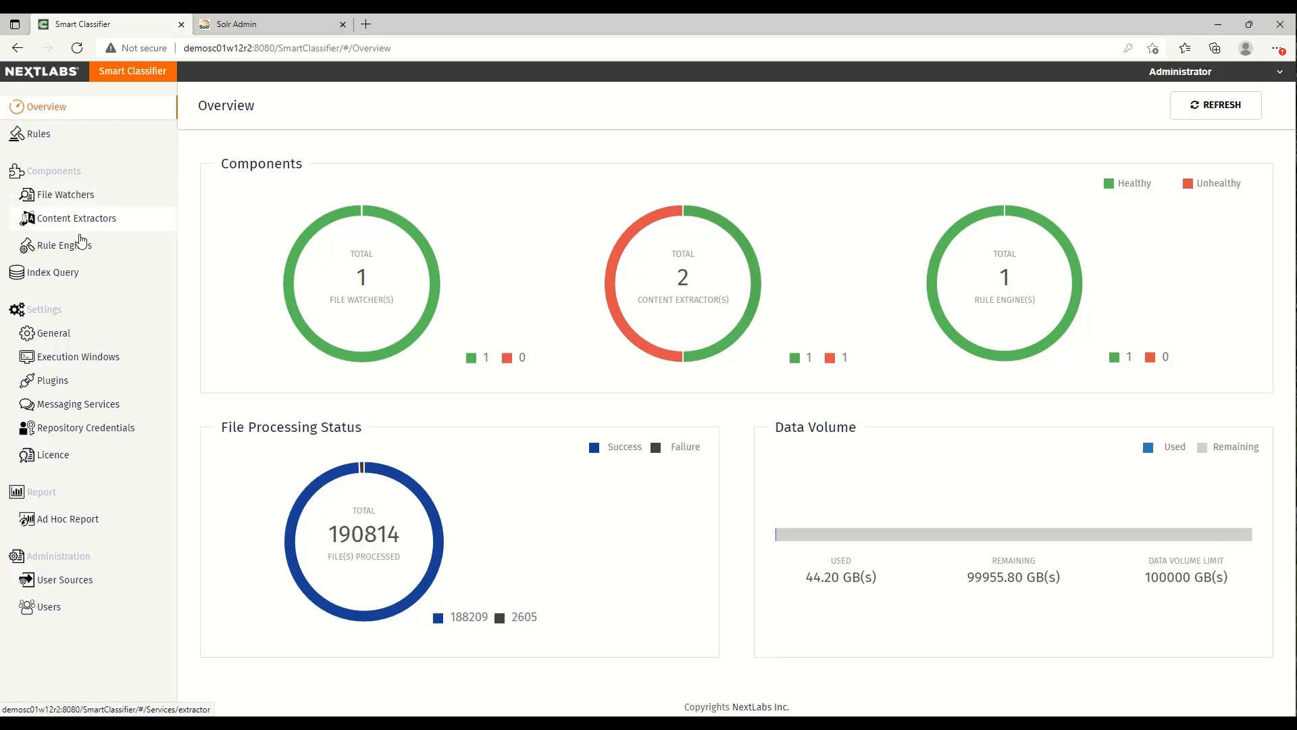
Open FileWatcher@DEMOSC01W12R2 and review its two watched folders, share\source and demo\datasource.
{"action": "left_click", "coordinate": [82, 200]}
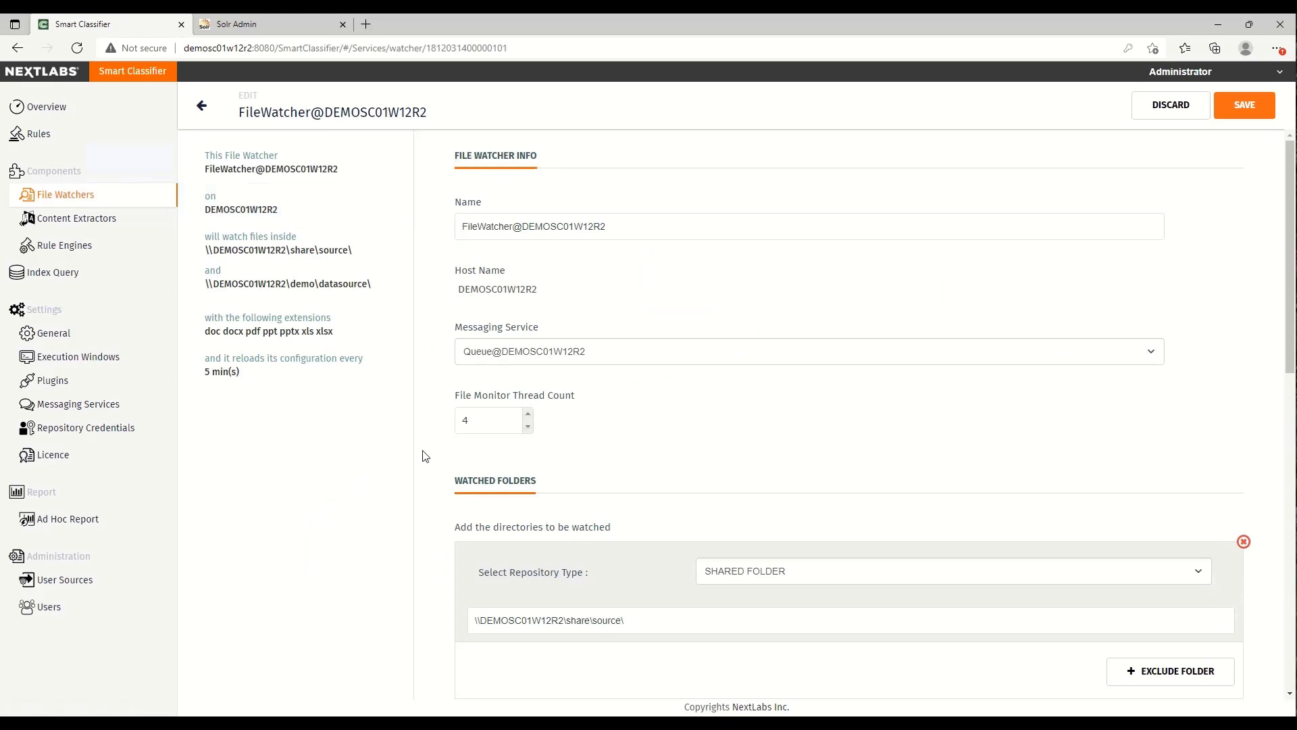
{"action": "left_click_drag", "start_coordinate": [457, 535], "coordinate": [613, 544]}
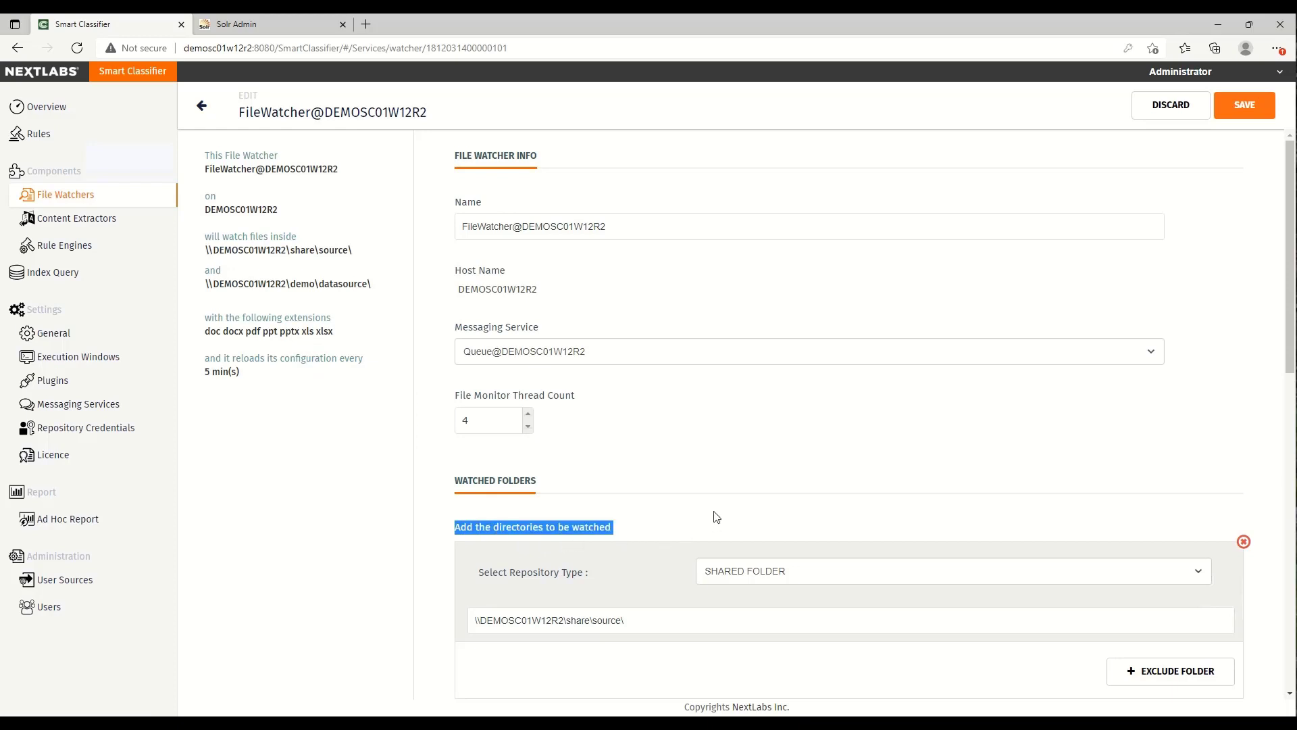
{"action": "scroll", "coordinate": [716, 517], "scroll_direction": "down", "scroll_amount": 5}
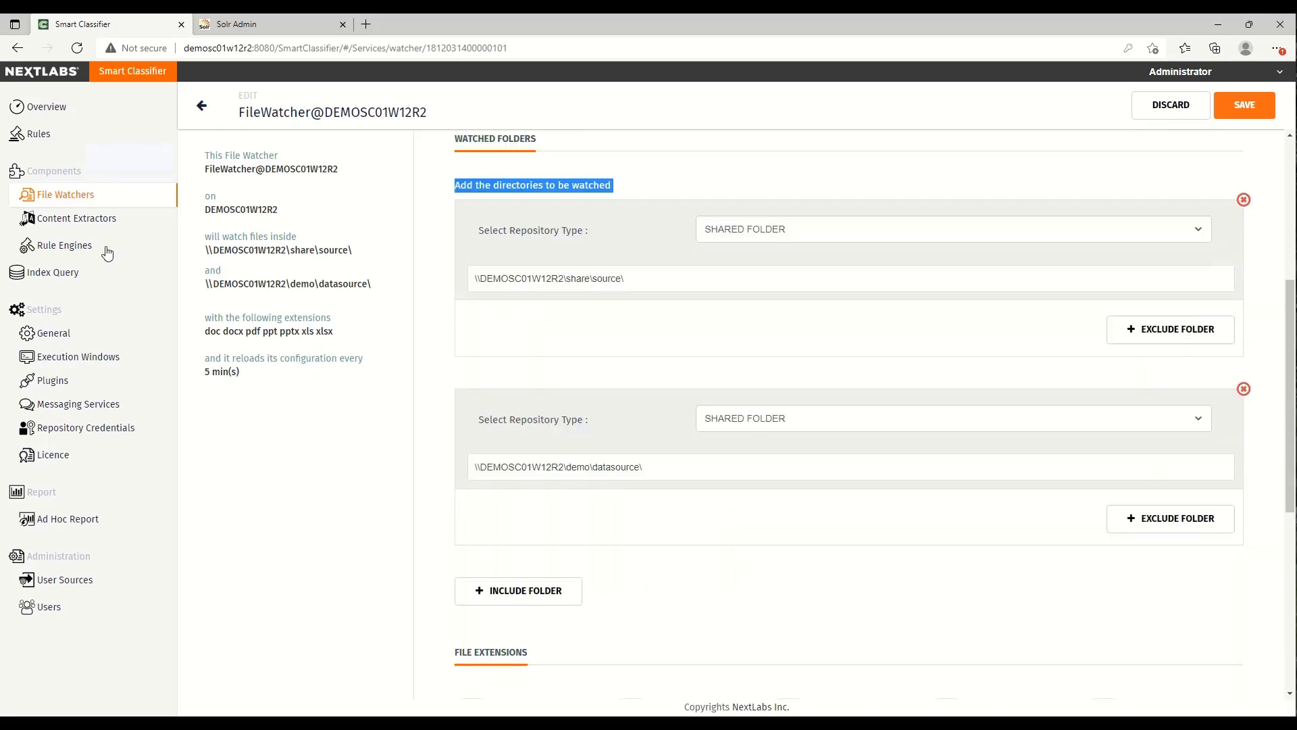
Open ContentExtractor@DEMOSC01W12R2 and review the 10 MB size limit on each listed file extension.
{"action": "left_click", "coordinate": [101, 227]}
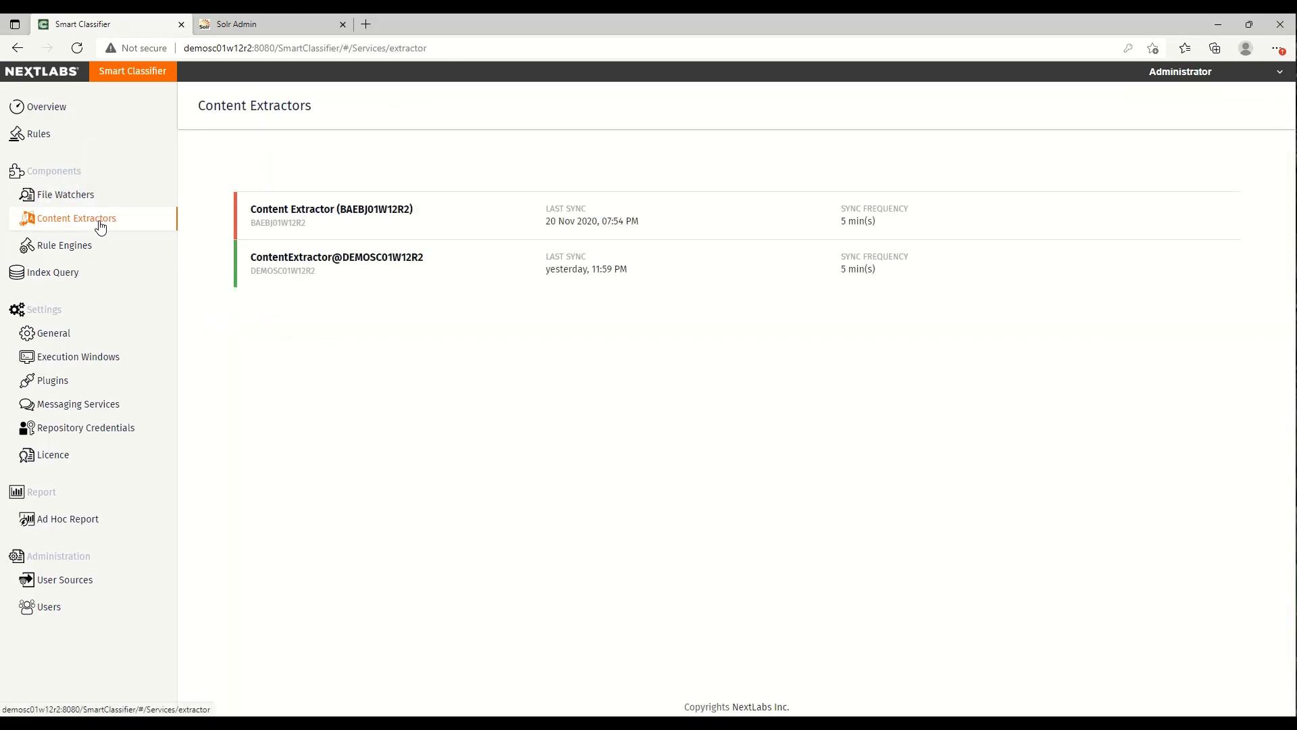
{"action": "left_click", "coordinate": [266, 273]}
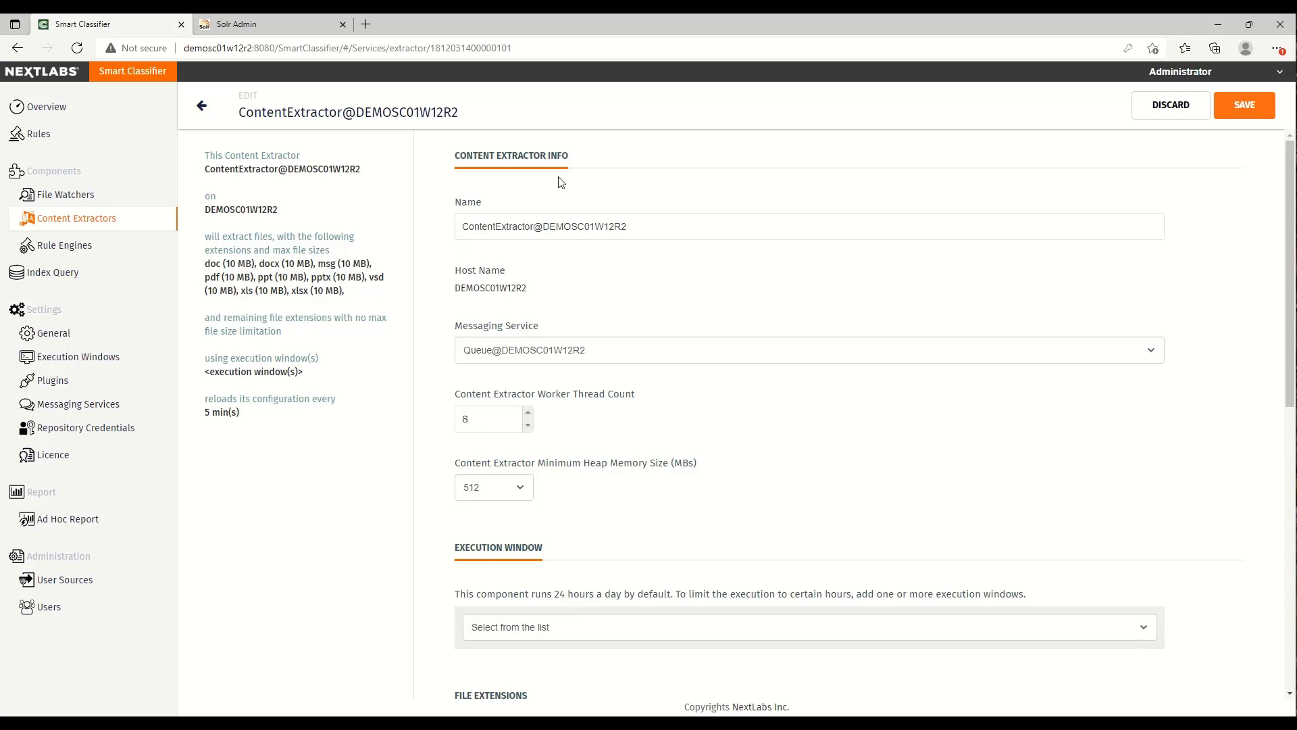
{"action": "scroll", "coordinate": [558, 184], "scroll_direction": "down", "scroll_amount": 4}
{"action": "scroll", "coordinate": [558, 188], "scroll_direction": "down", "scroll_amount": 1}
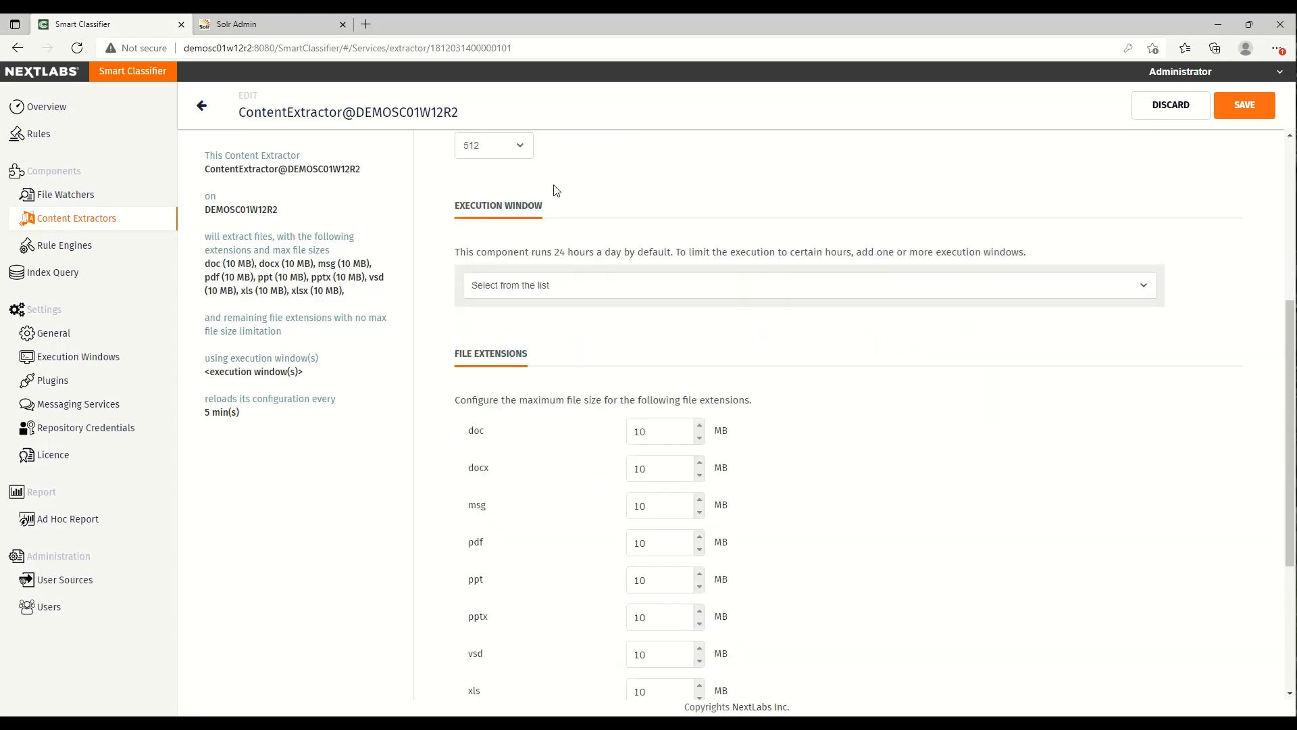
{"action": "scroll", "coordinate": [555, 191], "scroll_direction": "down", "scroll_amount": 3}
{"action": "scroll", "coordinate": [549, 195], "scroll_direction": "up", "scroll_amount": 1}
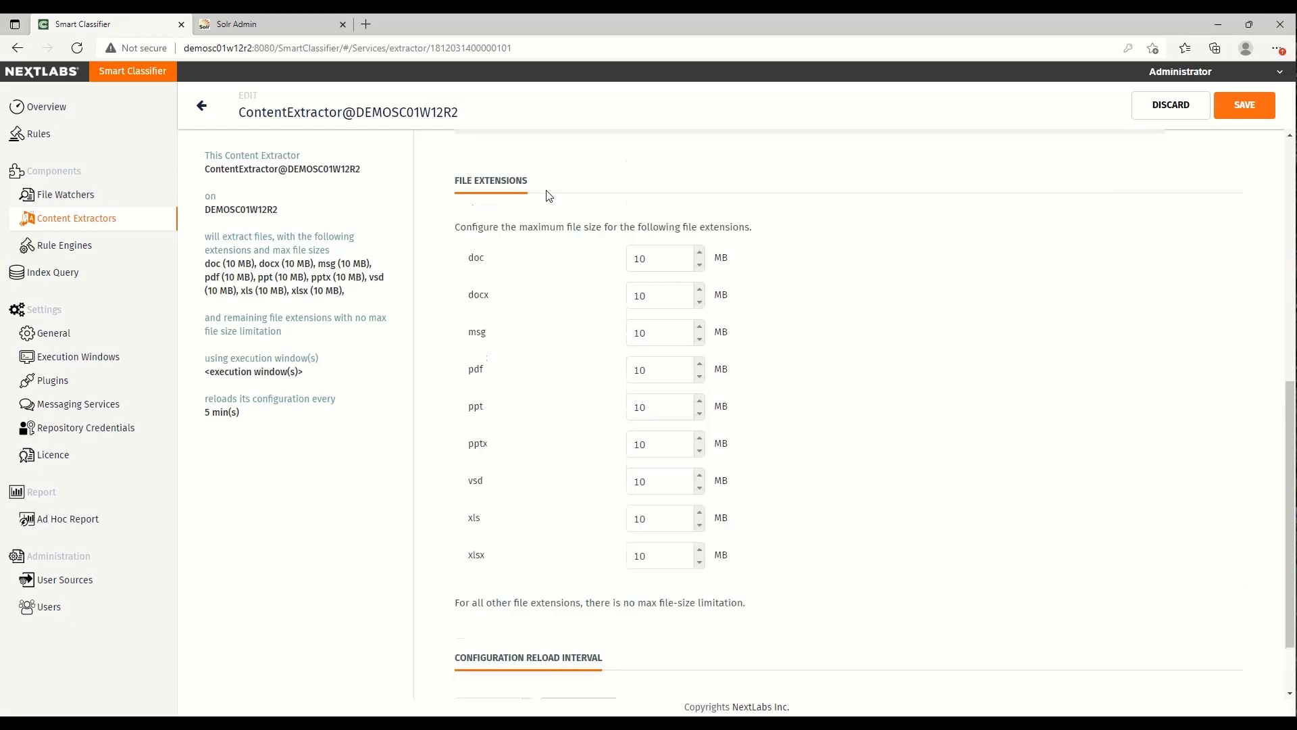
{"action": "left_click_drag", "start_coordinate": [455, 233], "coordinate": [758, 240]}
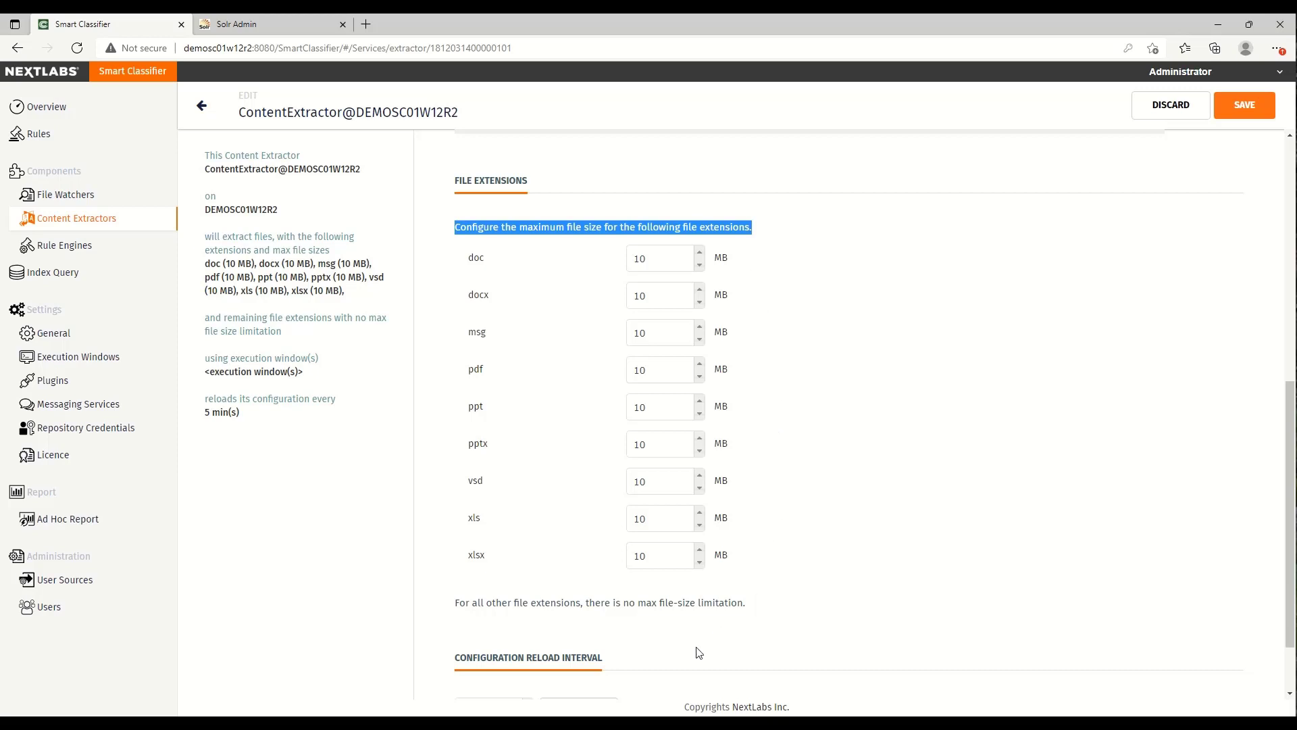
Review the rule engine's on-demand and scheduled execution frequency settings, then its classification rules.
{"action": "left_click", "coordinate": [59, 250]}
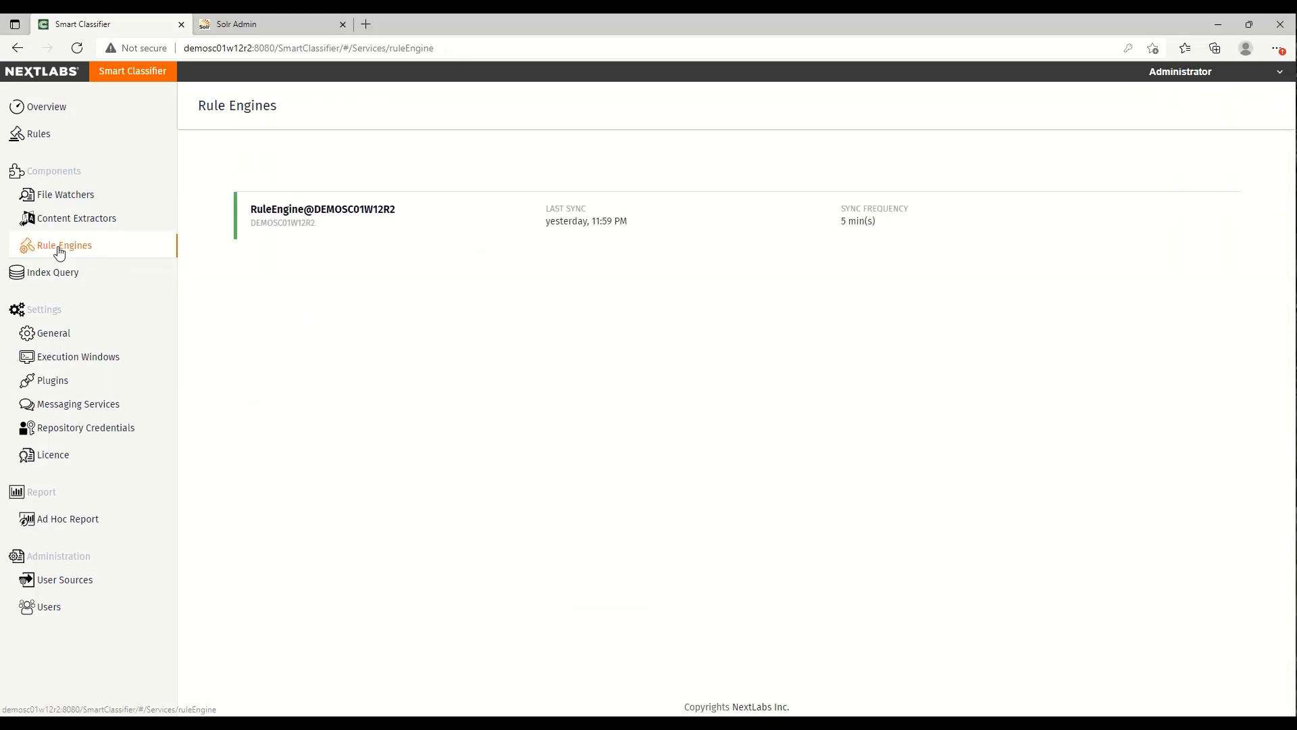
{"action": "left_click", "coordinate": [301, 214]}
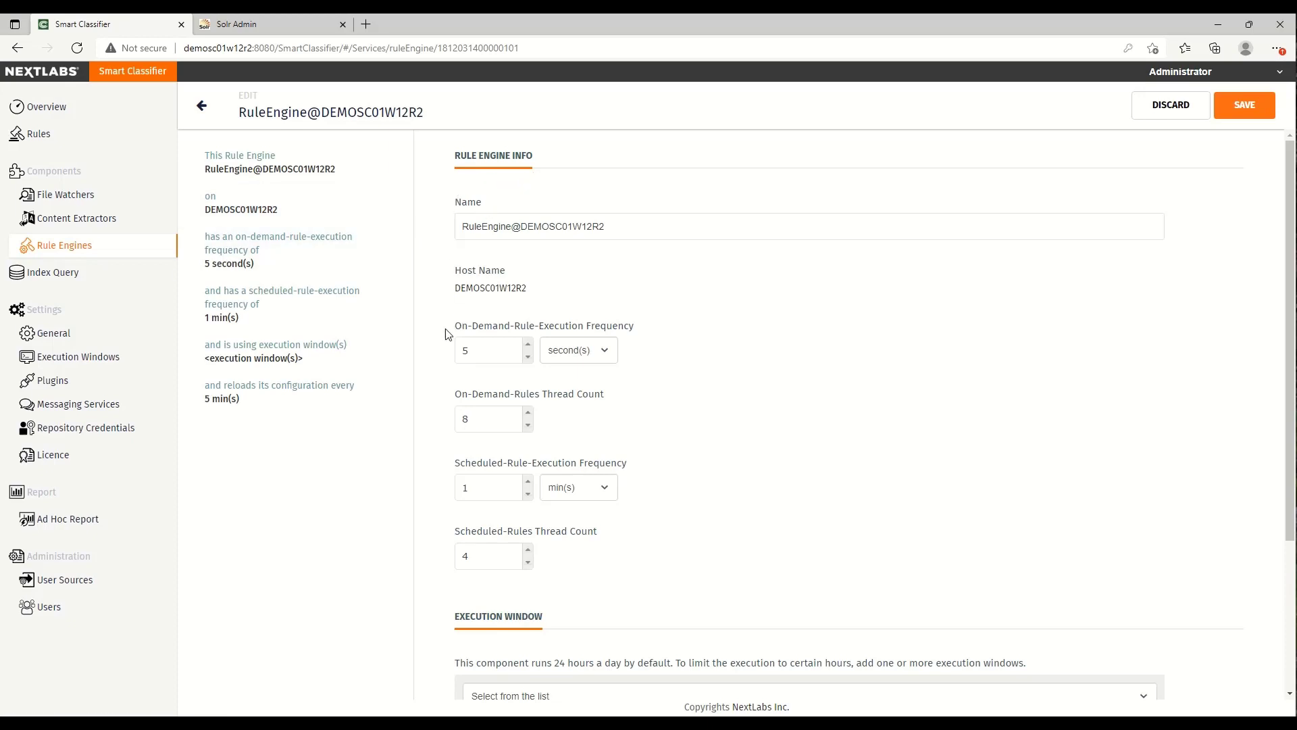
{"action": "left_click_drag", "start_coordinate": [457, 330], "coordinate": [635, 336]}
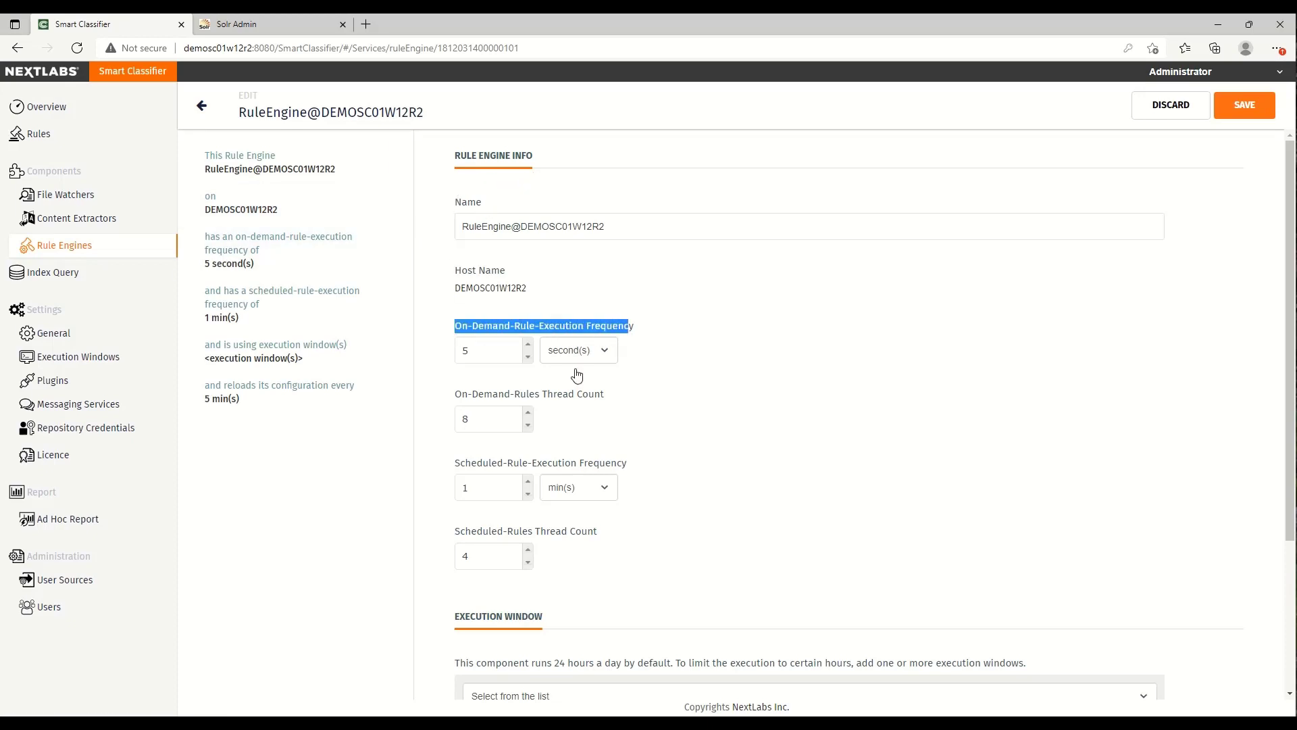
{"action": "left_click_drag", "start_coordinate": [457, 467], "coordinate": [631, 466]}
{"action": "left_click", "coordinate": [34, 137]}
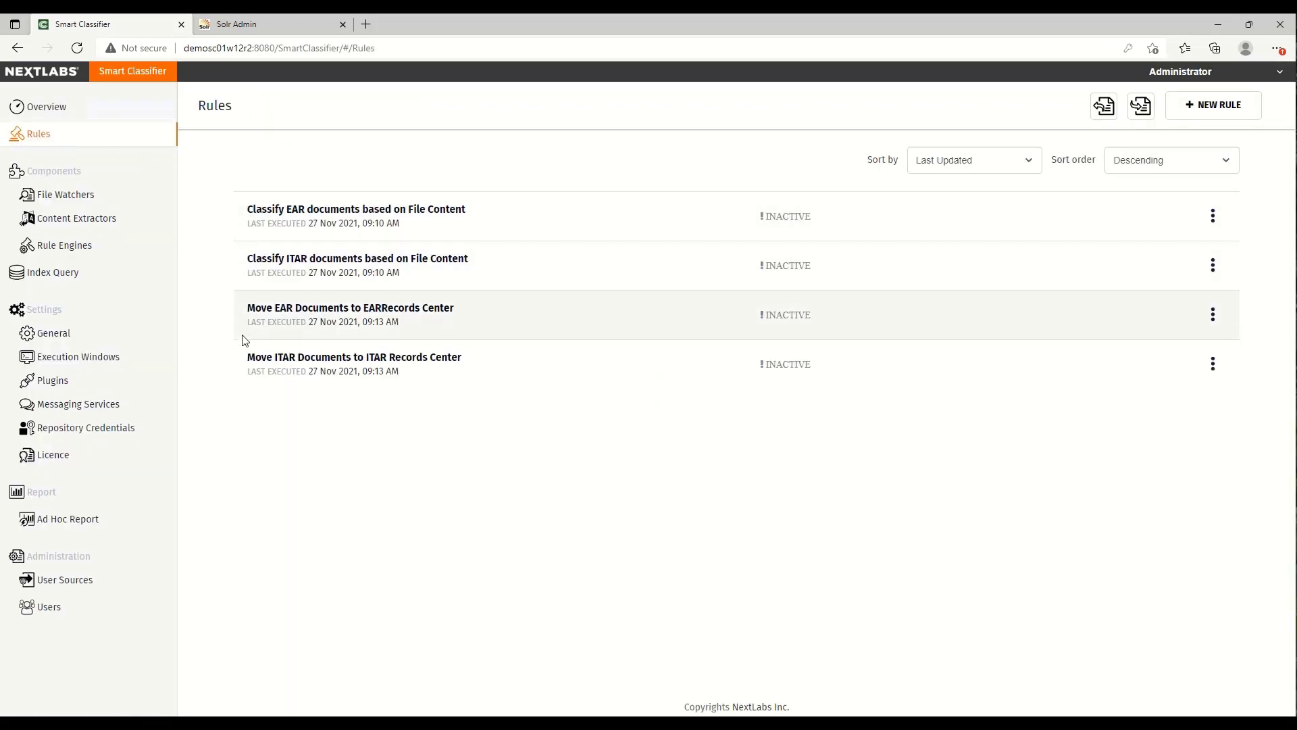
Execute an index query for all content (*), returning 48,779 shared-folder files.
{"action": "left_click", "coordinate": [65, 279]}
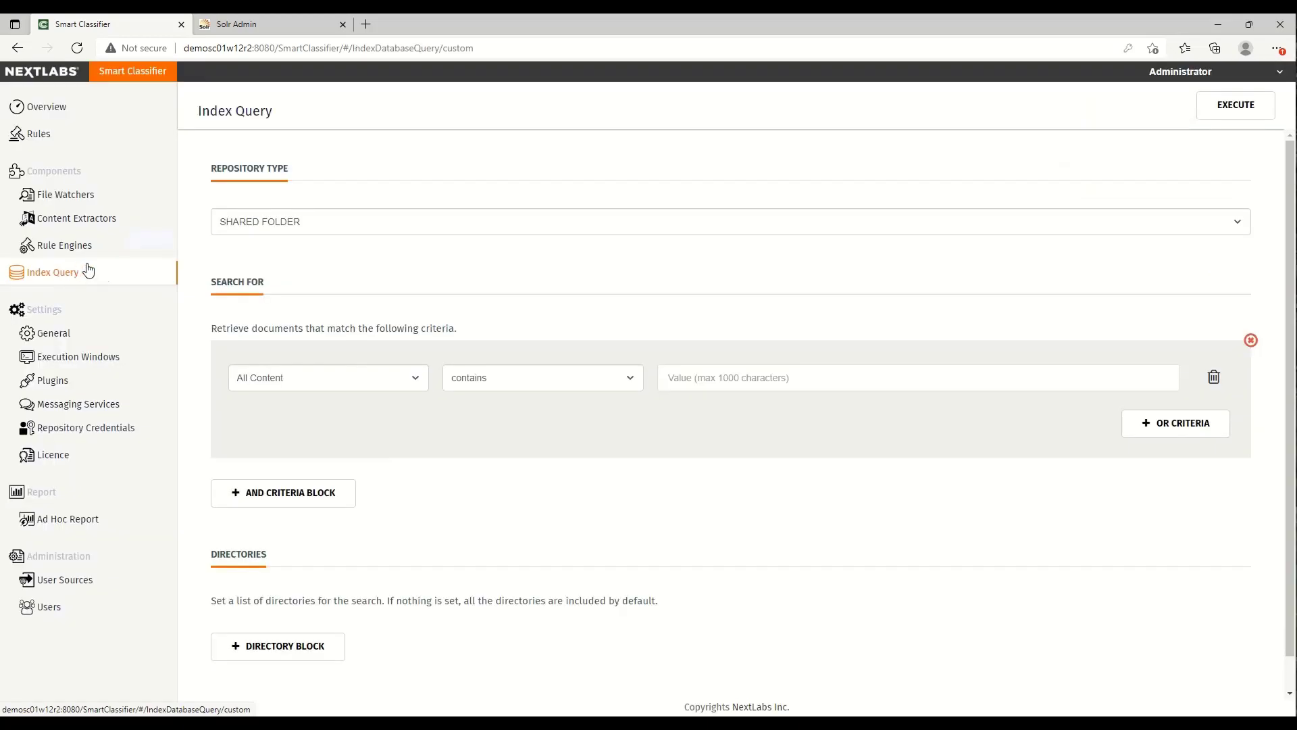
{"action": "left_click", "coordinate": [701, 386]}
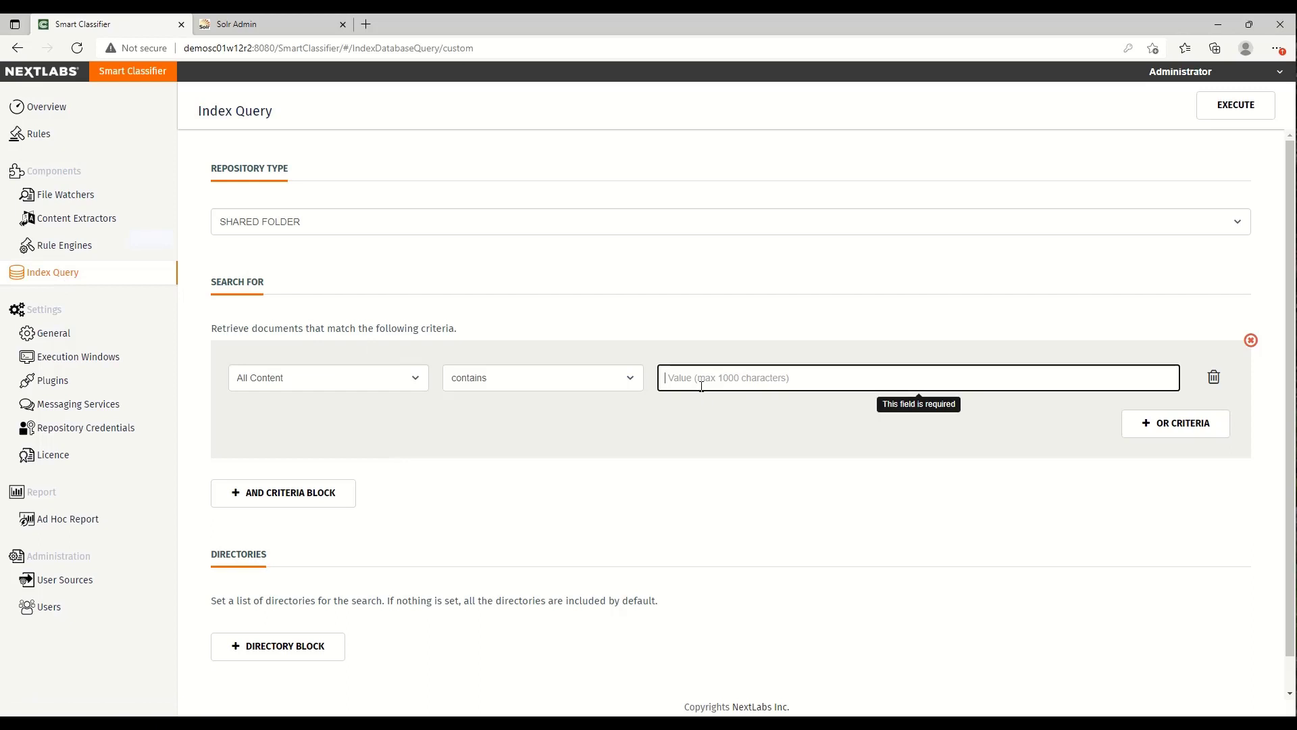
{"action": "left_click", "coordinate": [1256, 115]}
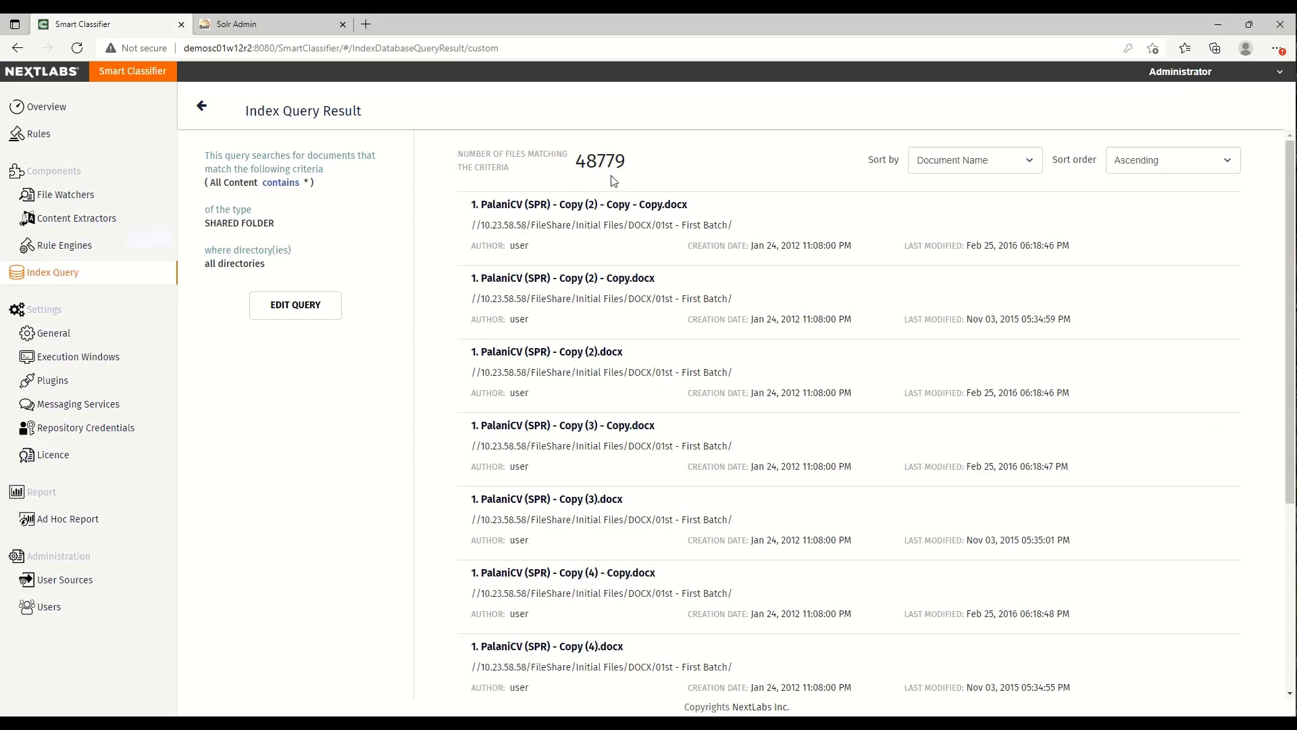
In Solr Admin, run the default query on the collection1 core and scroll the JSON results.
{"action": "left_click", "coordinate": [262, 26]}
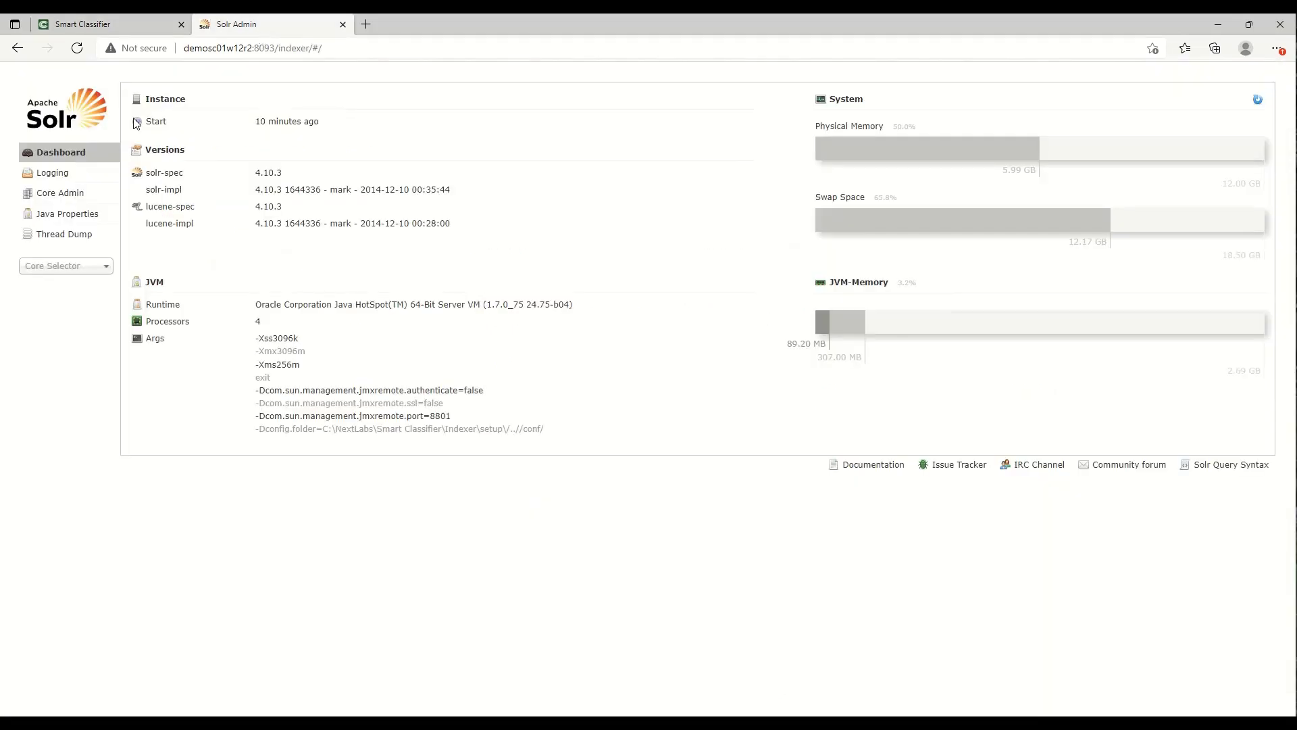
{"action": "left_click", "coordinate": [95, 267]}
{"action": "left_click", "coordinate": [68, 310]}
{"action": "left_click", "coordinate": [62, 427]}
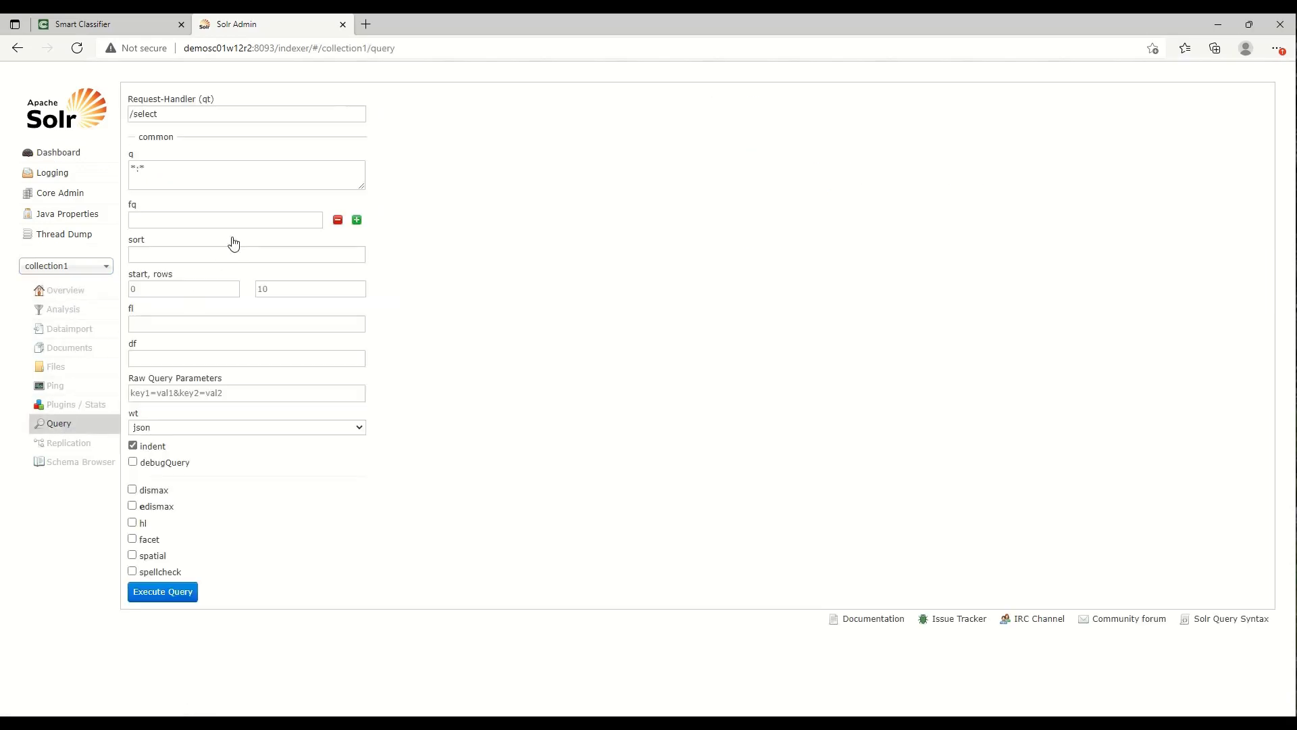
{"action": "left_click", "coordinate": [179, 595]}
{"action": "scroll", "coordinate": [791, 512], "scroll_direction": "down", "scroll_amount": 20}
{"action": "scroll", "coordinate": [791, 511], "scroll_direction": "down", "scroll_amount": 10}
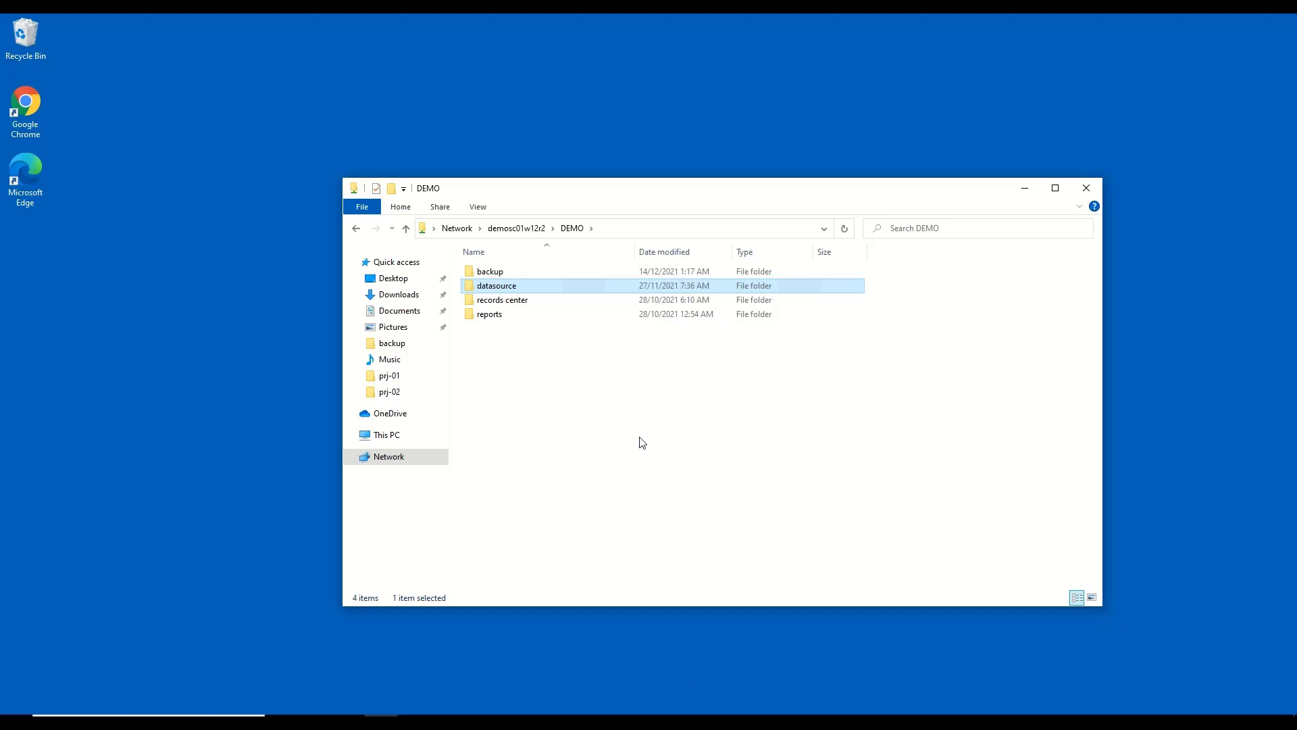
Open the datasource folder, then view and close the Enterprise Data Protection control panel.
{"action": "double_click", "coordinate": [505, 290]}
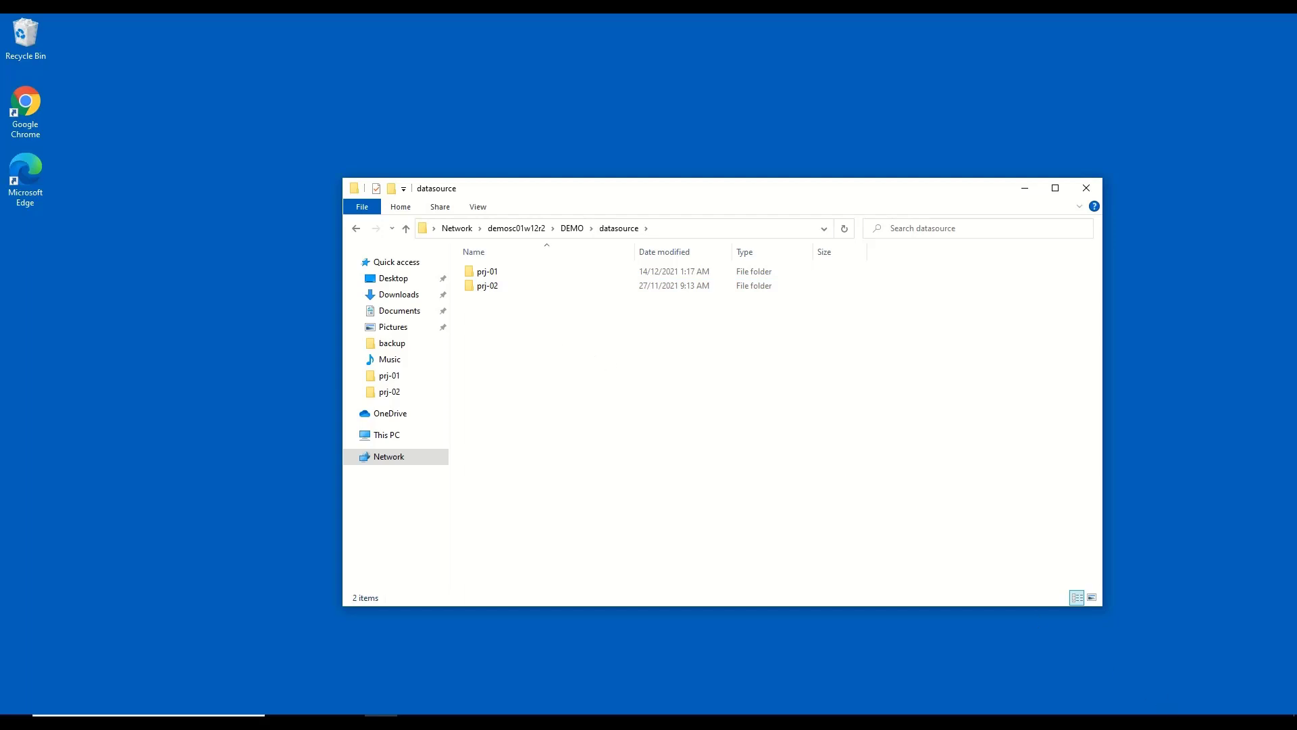
{"action": "left_click", "coordinate": [1169, 718]}
{"action": "right_click", "coordinate": [1162, 701]}
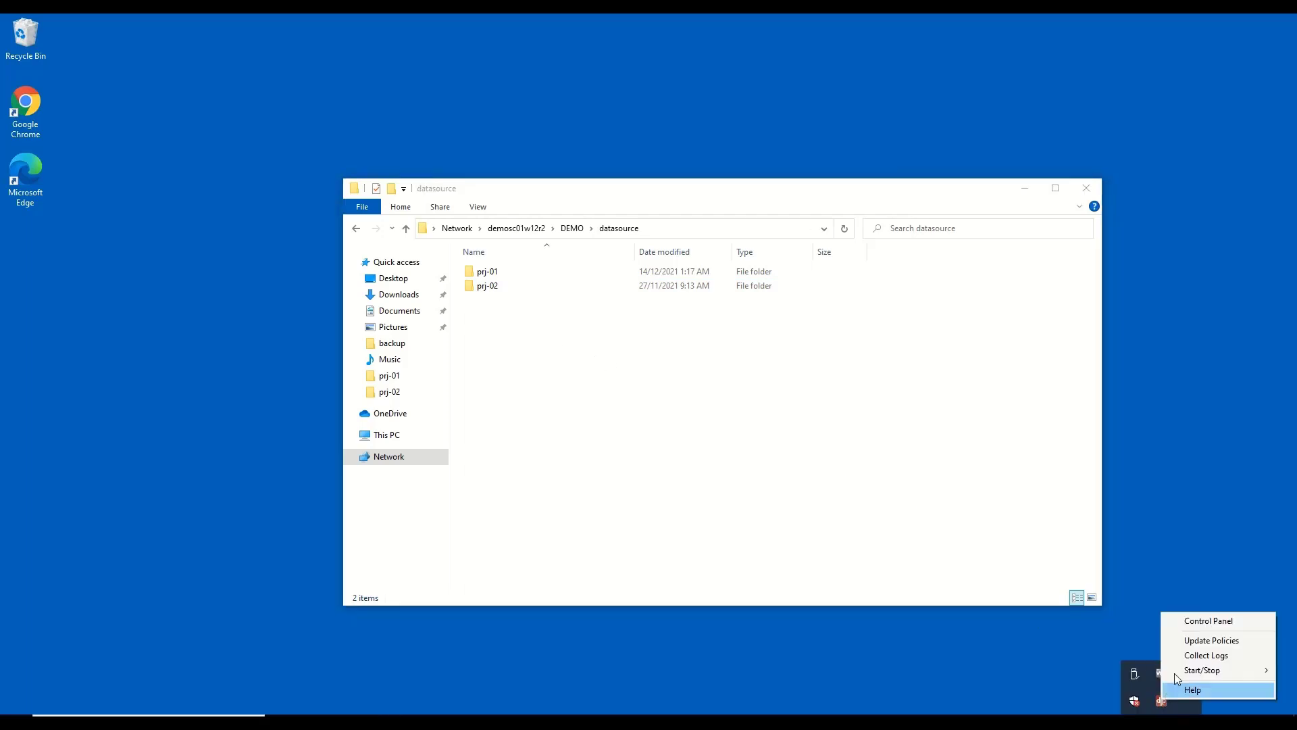
{"action": "left_click", "coordinate": [1195, 622]}
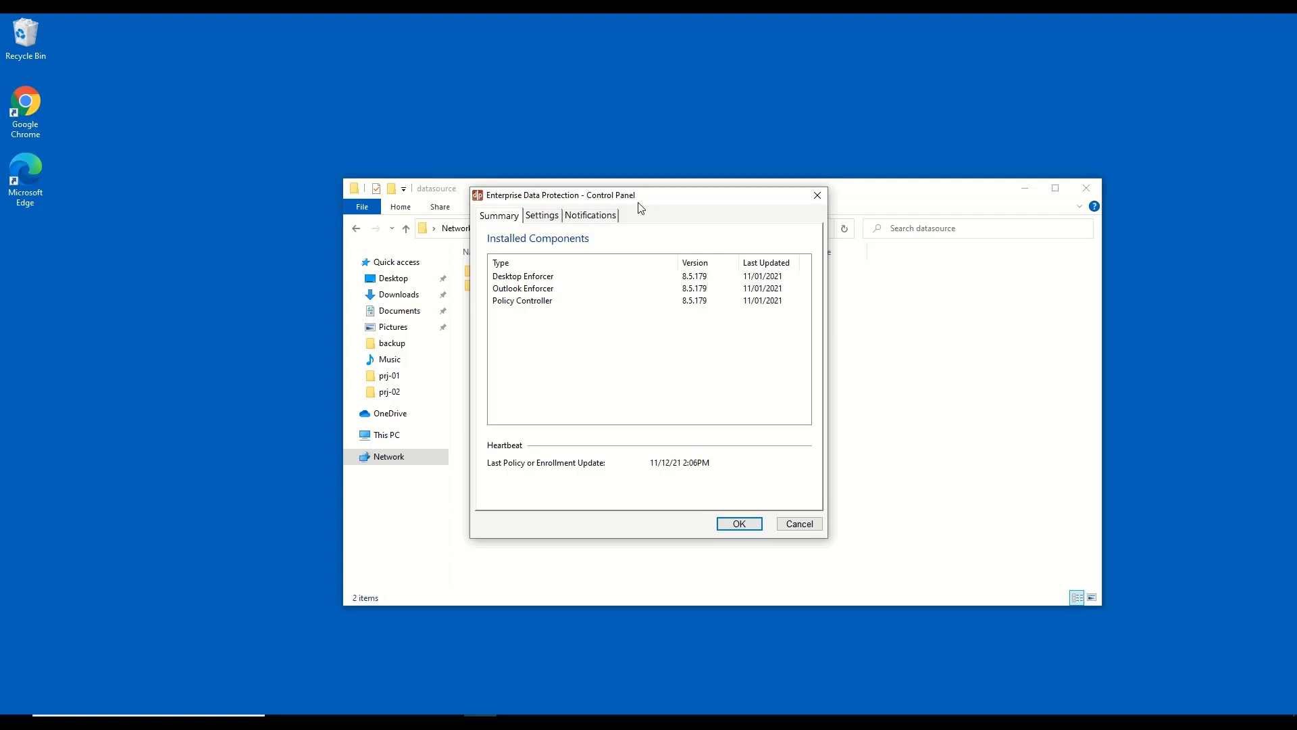
{"action": "left_click", "coordinate": [728, 528]}
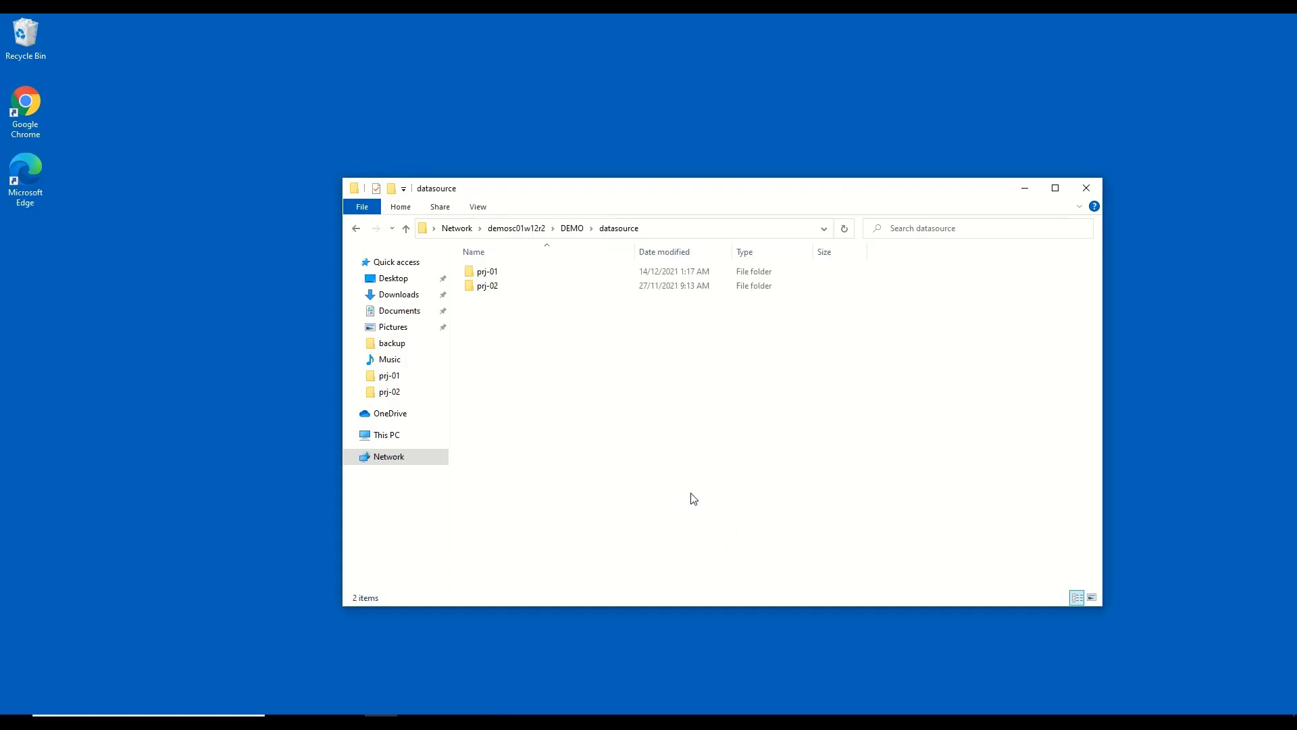
Open prj-01 and bring up DEMO ITAR 01's custom document properties in Word.
{"action": "double_click", "coordinate": [498, 272]}
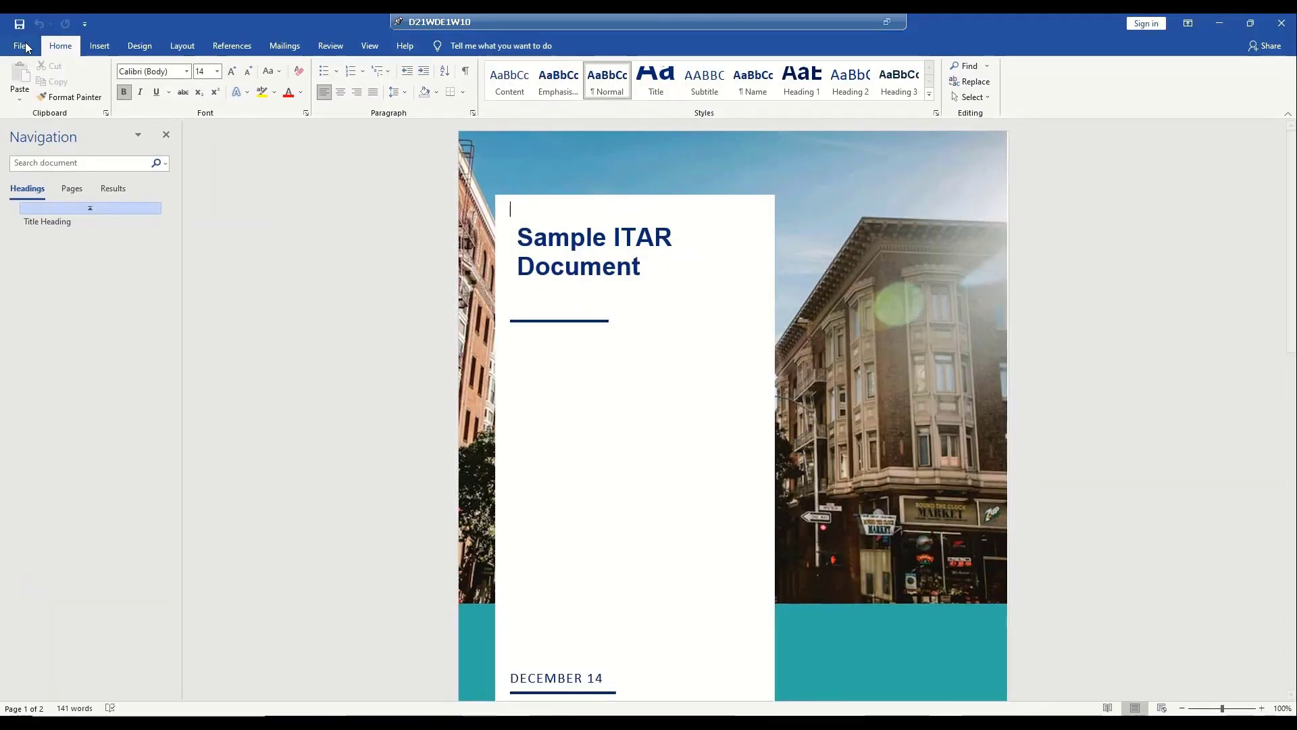
{"action": "left_click", "coordinate": [26, 46]}
{"action": "left_click", "coordinate": [36, 174]}
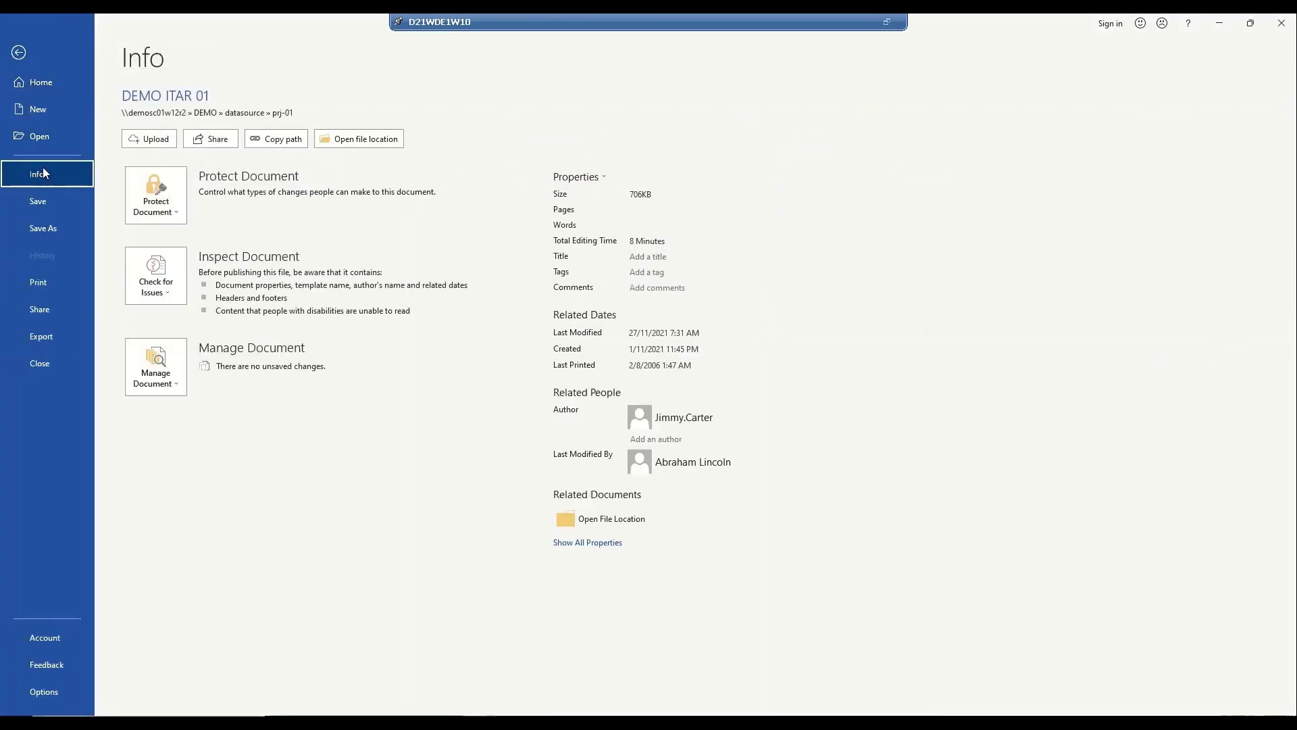
{"action": "left_click", "coordinate": [577, 176]}
{"action": "left_click", "coordinate": [595, 205]}
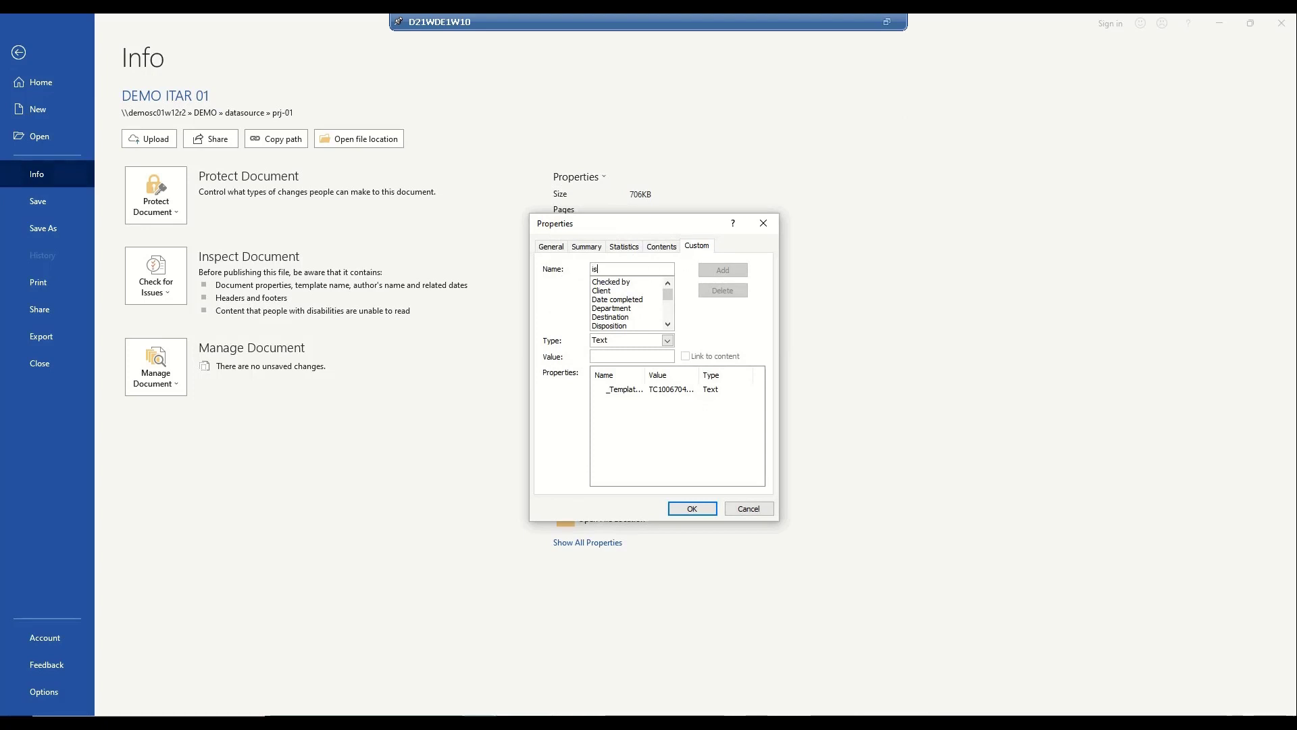
Add the custom property isITAR with value yes and confirm the properties dialog.
{"action": "type", "text": "isITAR"}
{"action": "key", "text": "Tab"}
{"action": "key", "text": "Tab"}
{"action": "type", "text": "yes"}
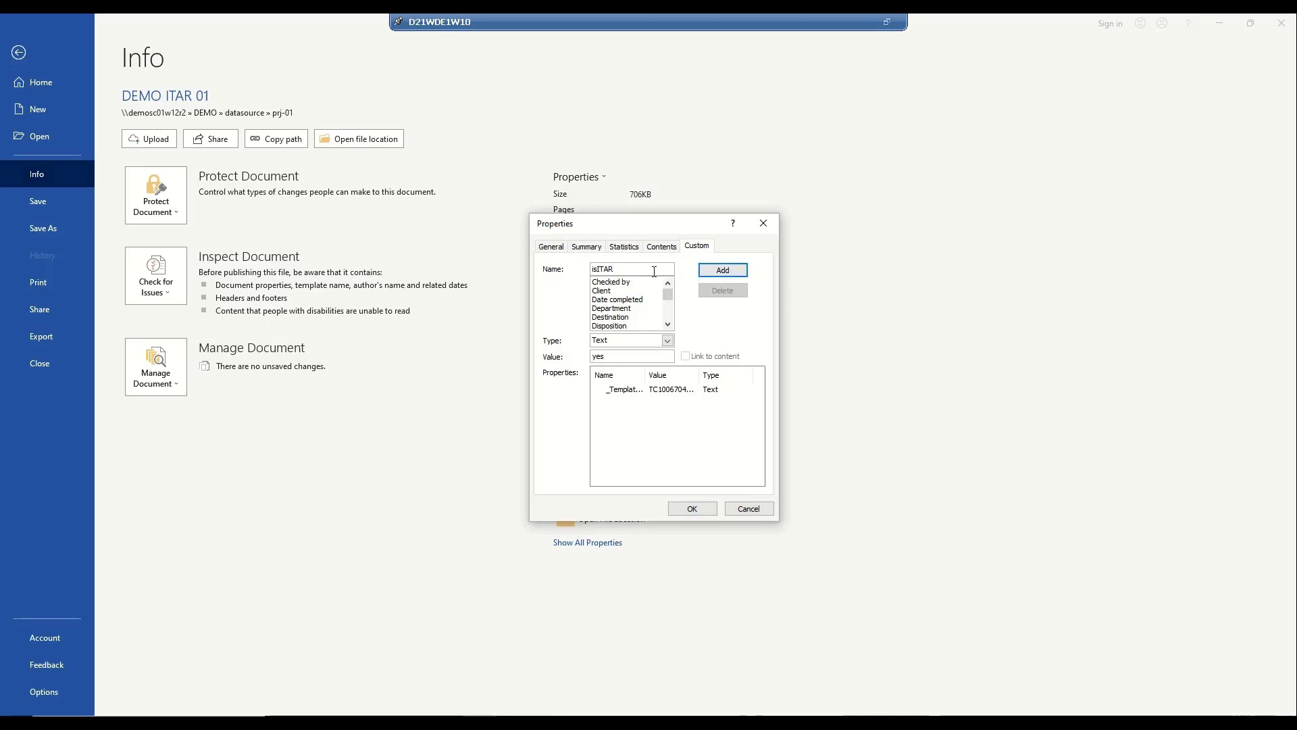
{"action": "left_click", "coordinate": [717, 271]}
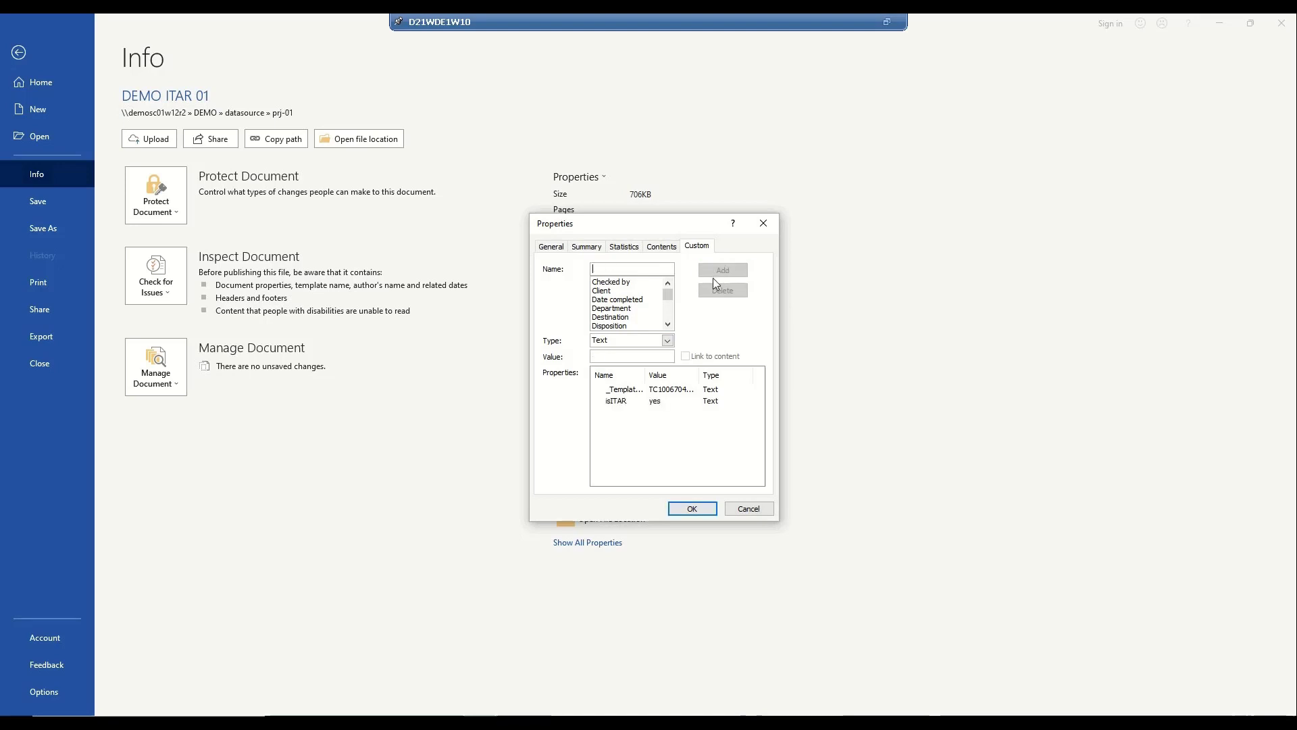
{"action": "left_click", "coordinate": [705, 512]}
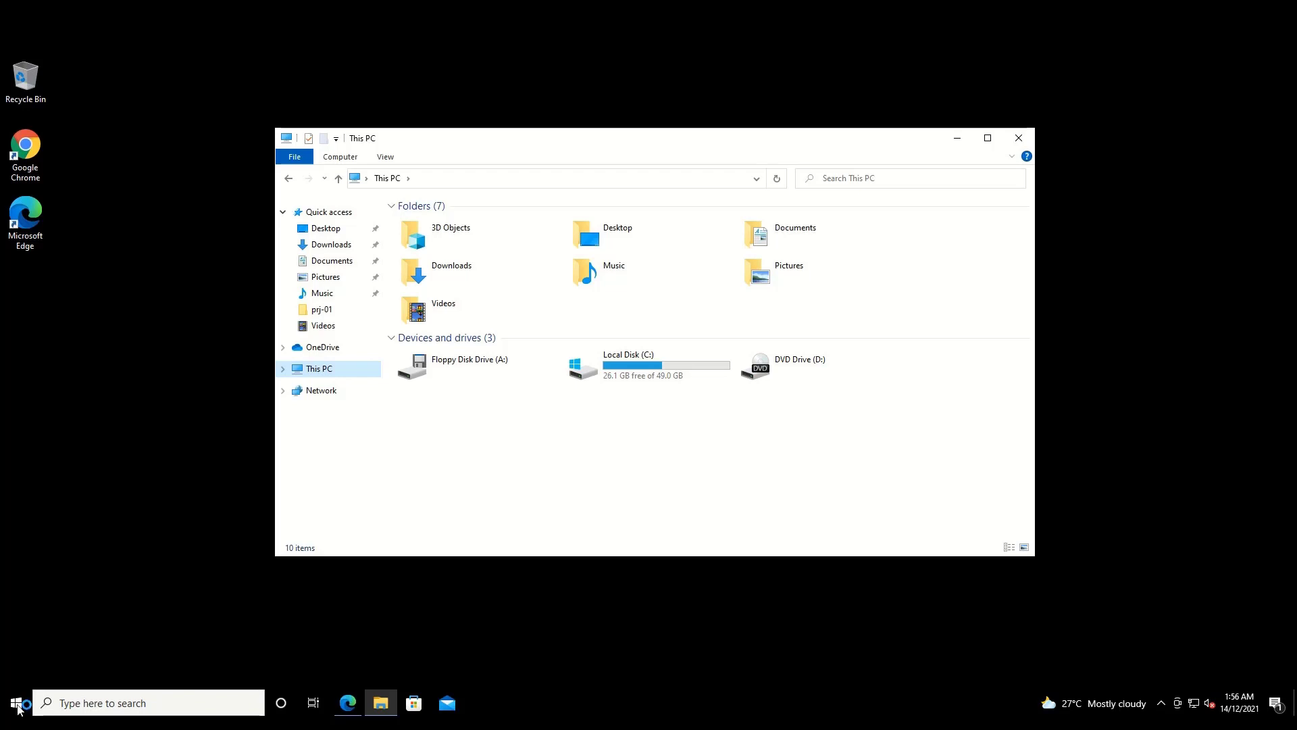
Go to the prj-01 share folder by pasting its path and open the DEMO ITAR 01 Word document.
{"action": "left_click", "coordinate": [17, 702]}
{"action": "mouse_move", "coordinate": [18, 552]}
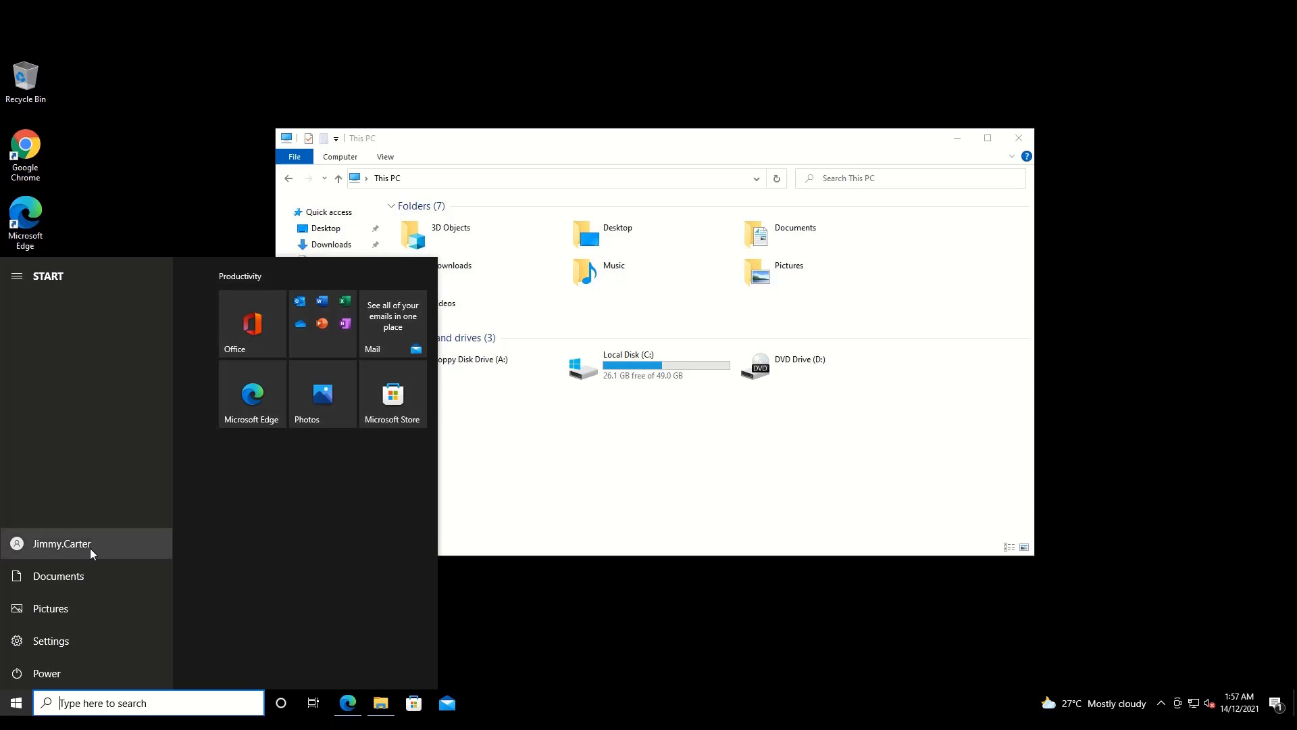
{"action": "left_click", "coordinate": [543, 177]}
{"action": "type", "text": "\\\\demosc01w12r2\\DEMO\\datasource\\prj-01"}
{"action": "key", "text": "Return"}
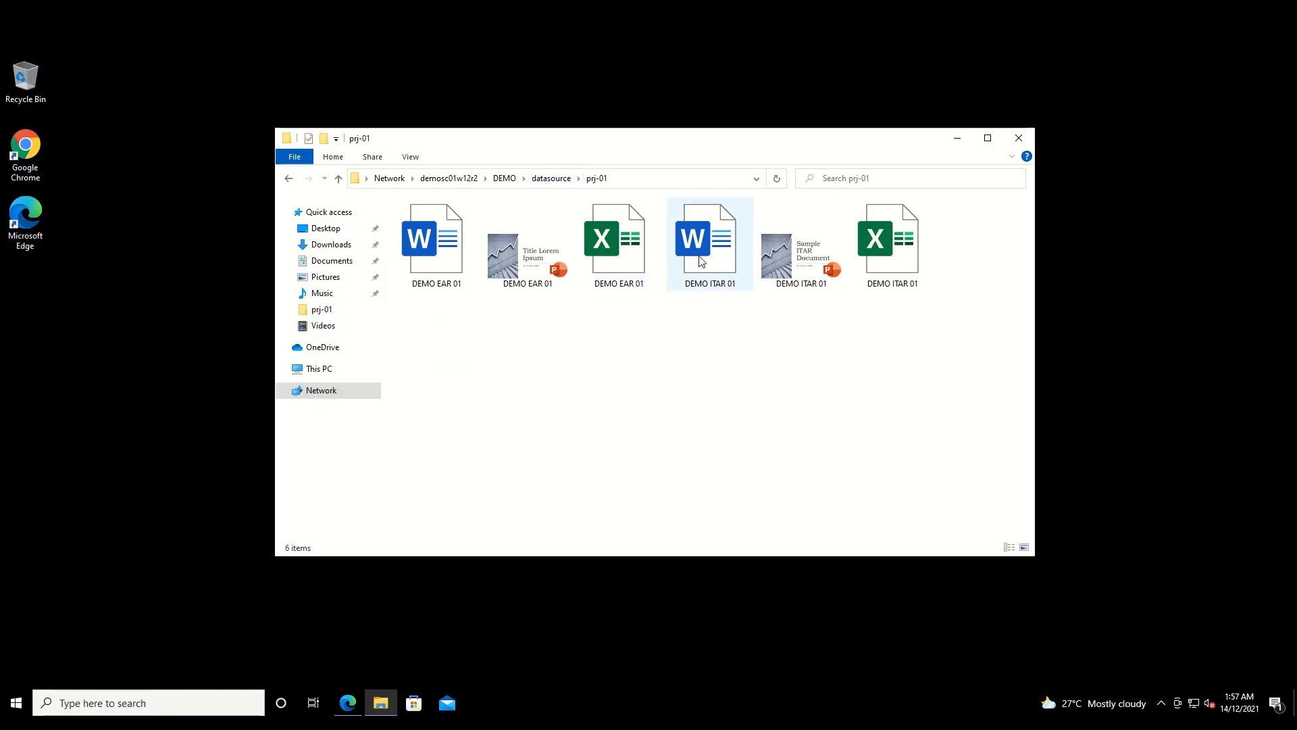
{"action": "double_click", "coordinate": [701, 262]}
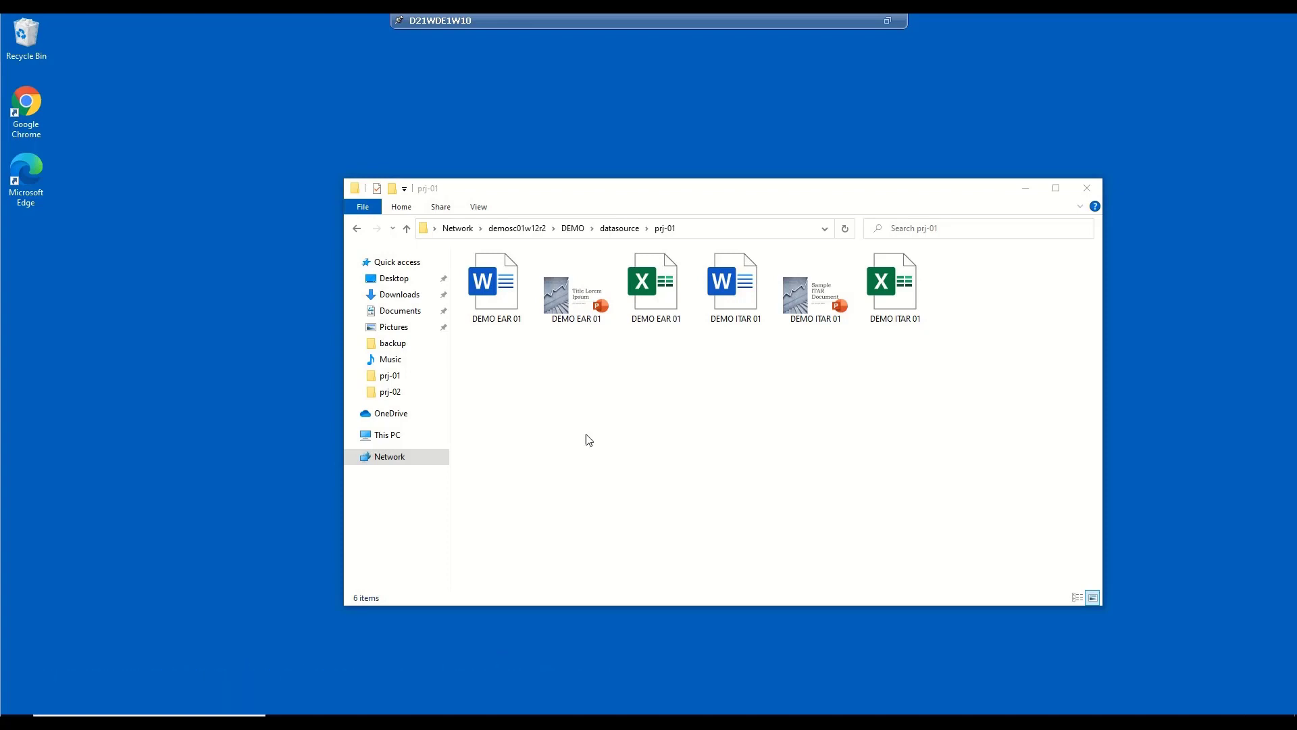
Scroll through the 120 DEMO EAR and ITAR files in prj-02, then return to Smart Classifier.
{"action": "left_click", "coordinate": [620, 228]}
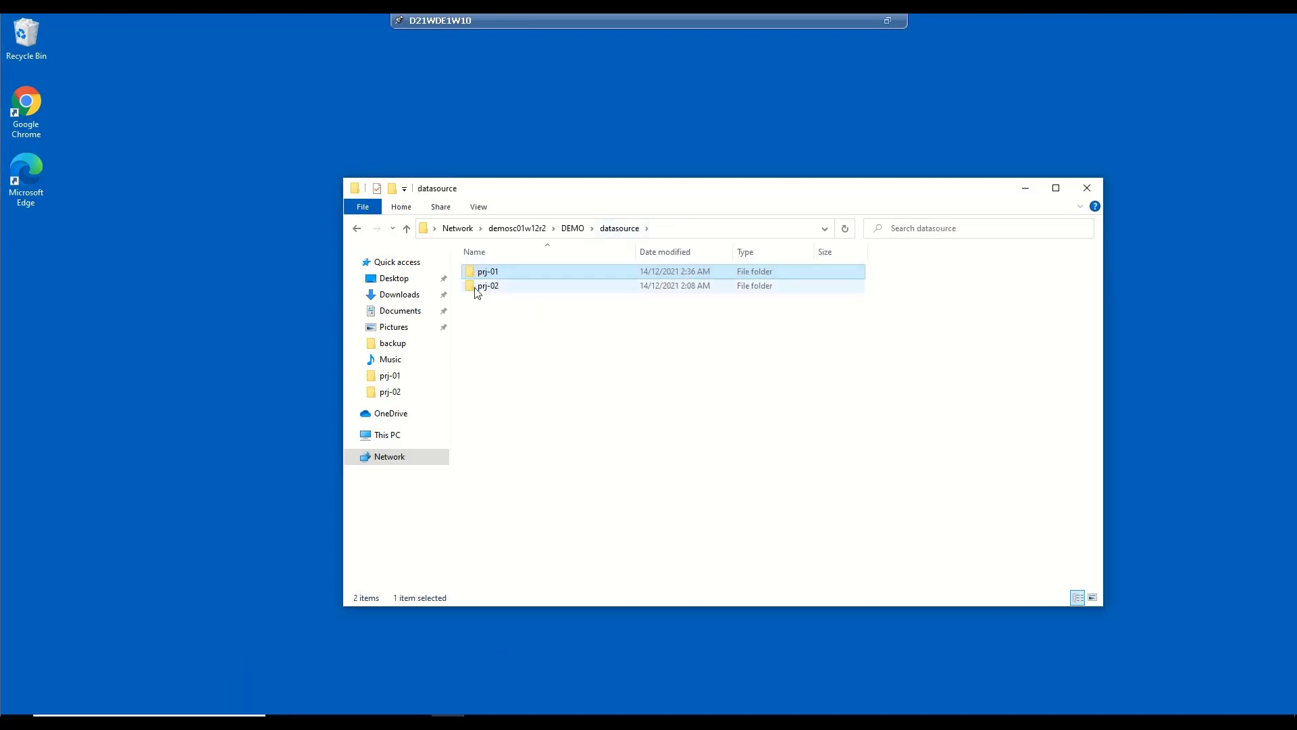
{"action": "double_click", "coordinate": [478, 287]}
{"action": "scroll", "coordinate": [531, 386], "scroll_direction": "down", "scroll_amount": 5}
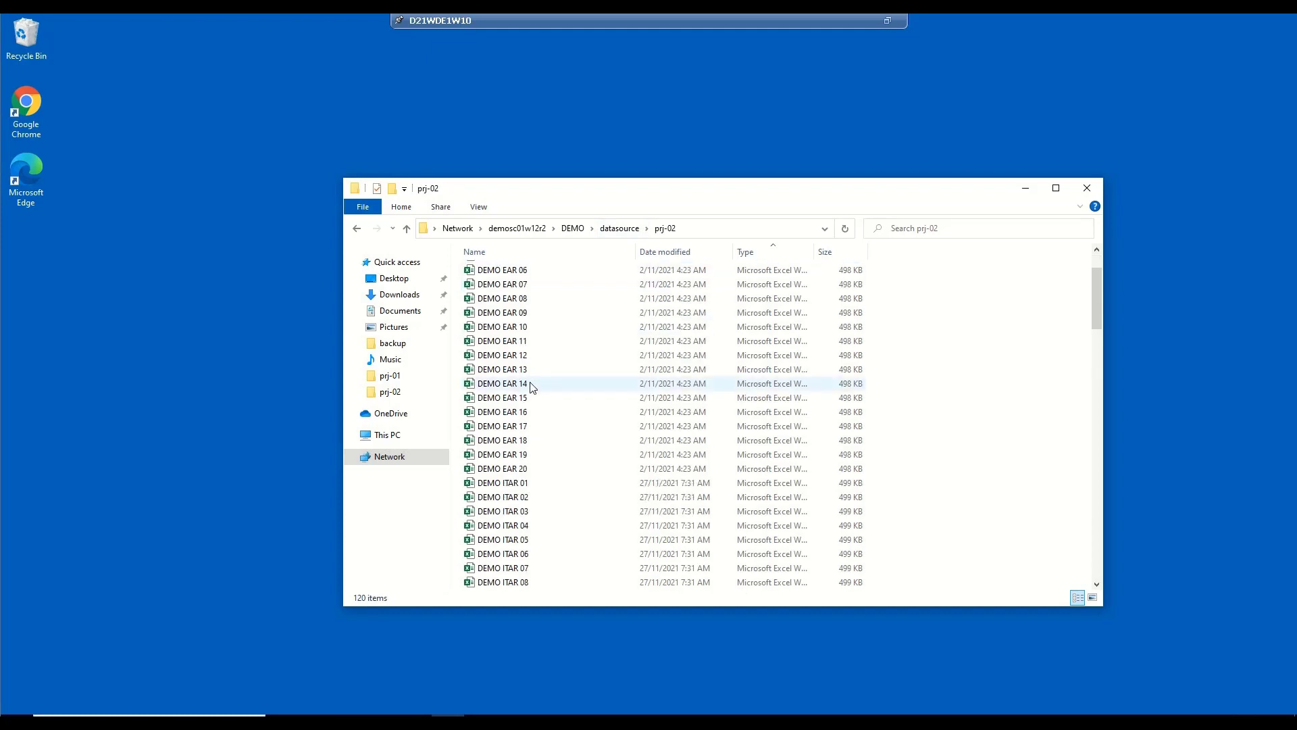
{"action": "scroll", "coordinate": [532, 387], "scroll_direction": "down", "scroll_amount": 15}
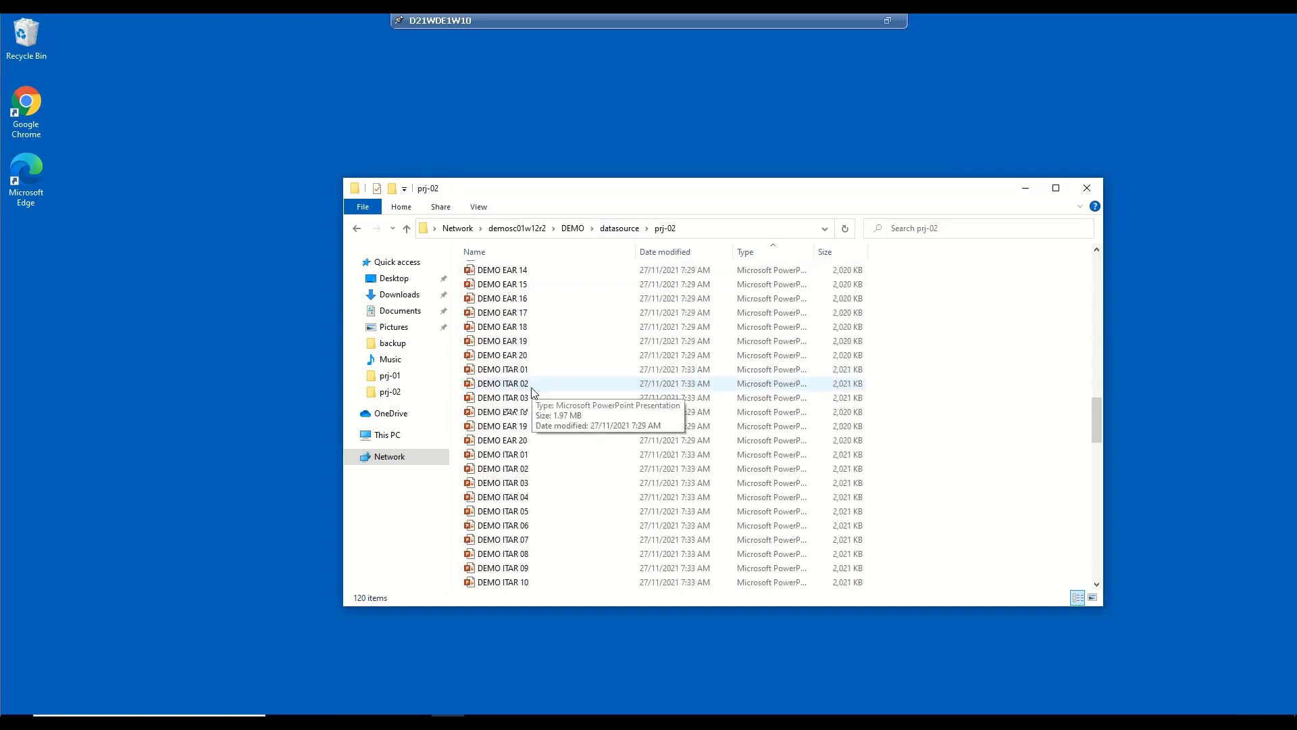
{"action": "scroll", "coordinate": [533, 392], "scroll_direction": "down", "scroll_amount": 10}
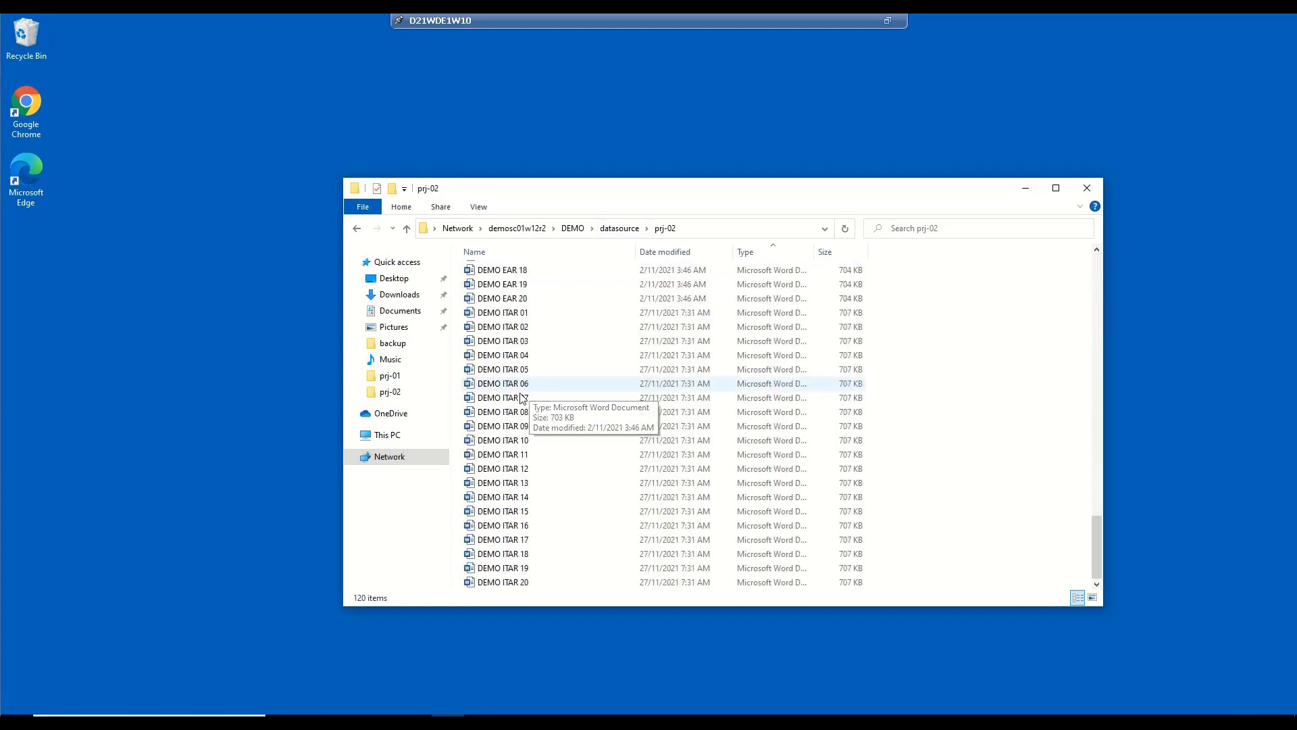
{"action": "key", "text": "alt+Tab"}
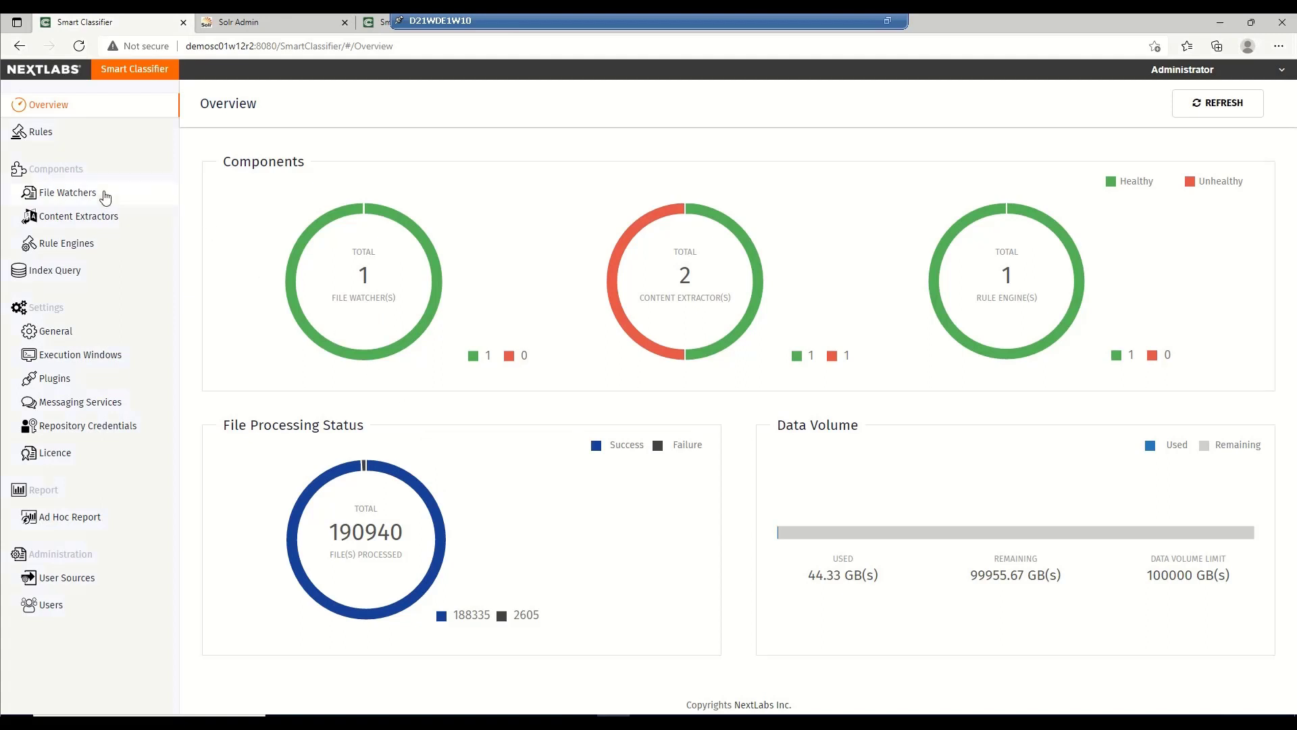
Reopen FileWatcher@DEMOSC01W12R2 and highlight its demo\datasource watched folder path.
{"action": "left_click", "coordinate": [156, 202]}
{"action": "left_click", "coordinate": [351, 215]}
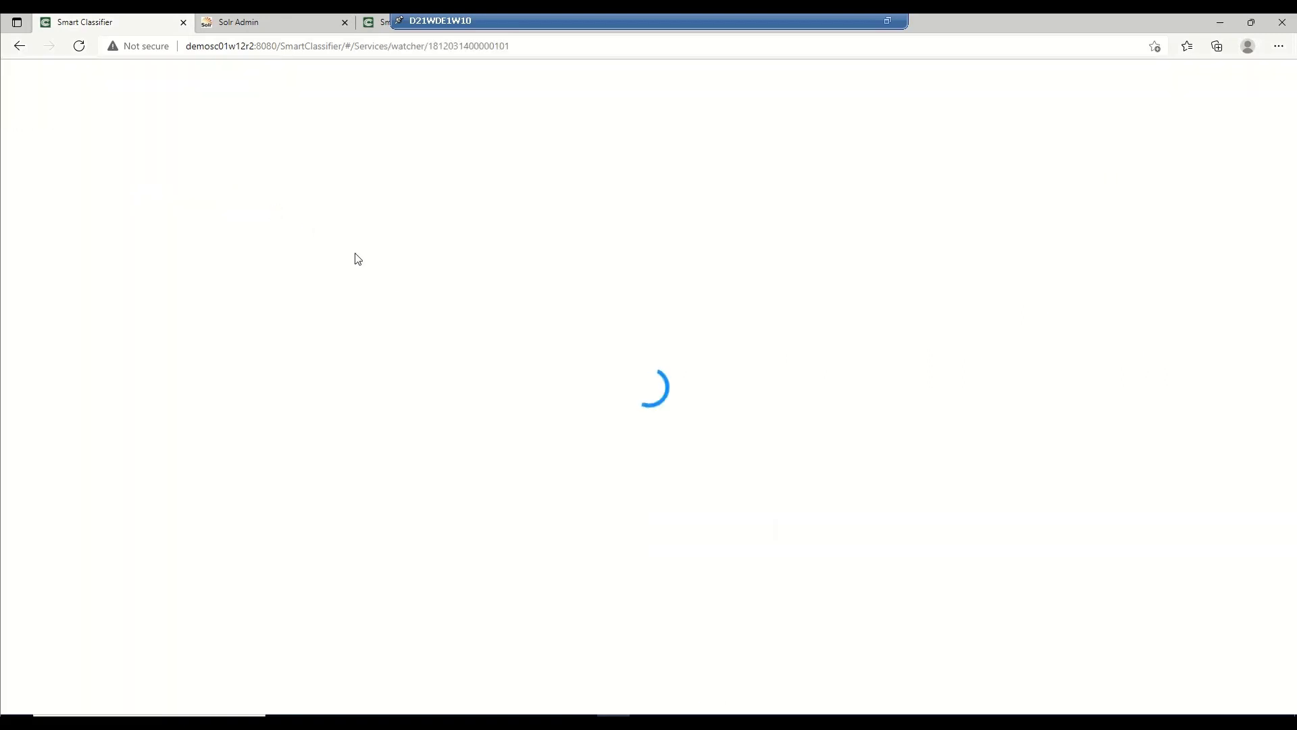
{"action": "scroll", "coordinate": [496, 442], "scroll_direction": "down", "scroll_amount": 3}
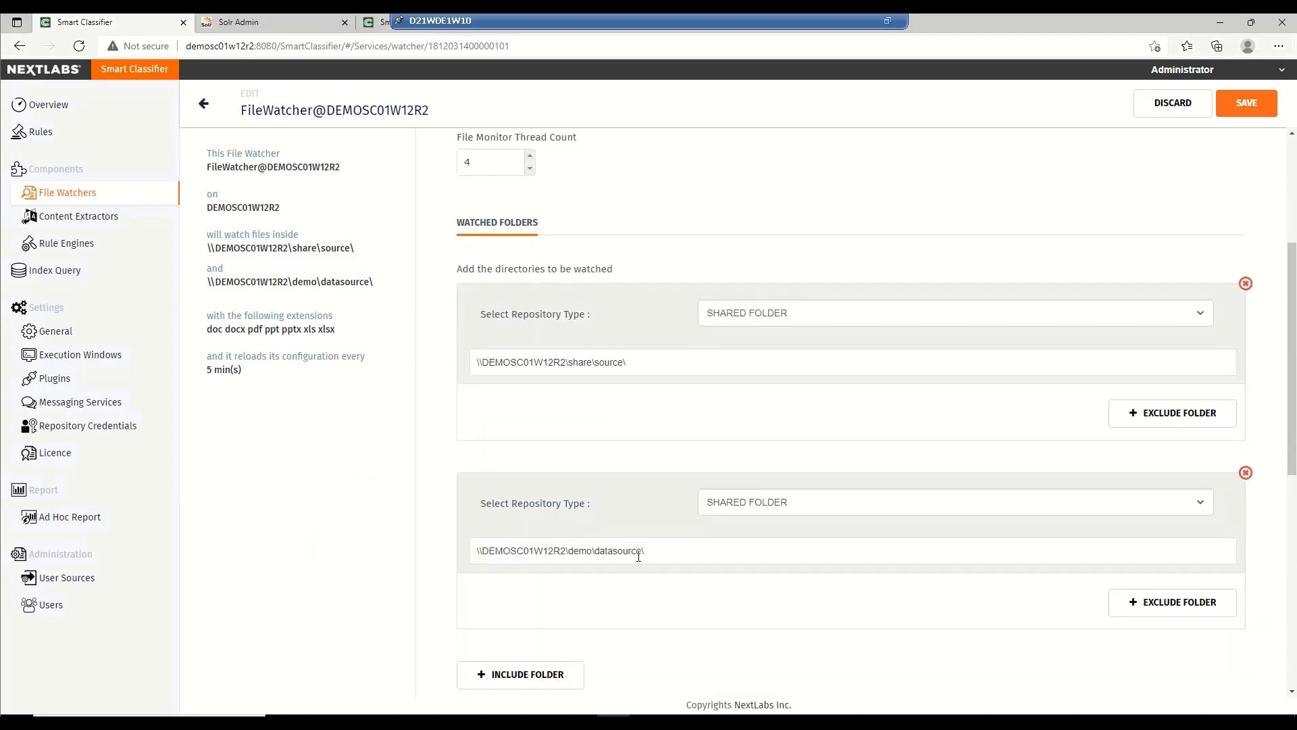
{"action": "left_click_drag", "start_coordinate": [645, 551], "coordinate": [474, 546]}
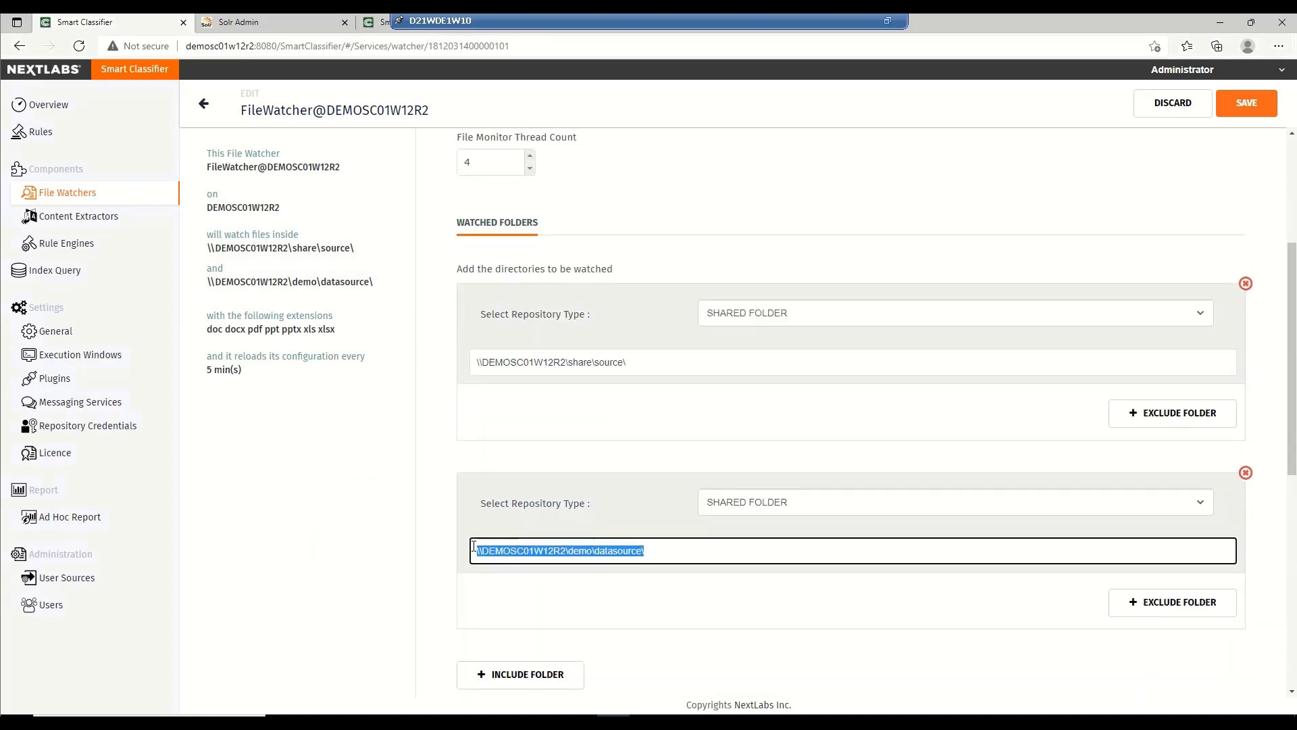
Scroll the collection1 query results to DEMO ITAR 01.pptx and highlight ITAR in its body.
{"action": "left_click", "coordinate": [305, 25]}
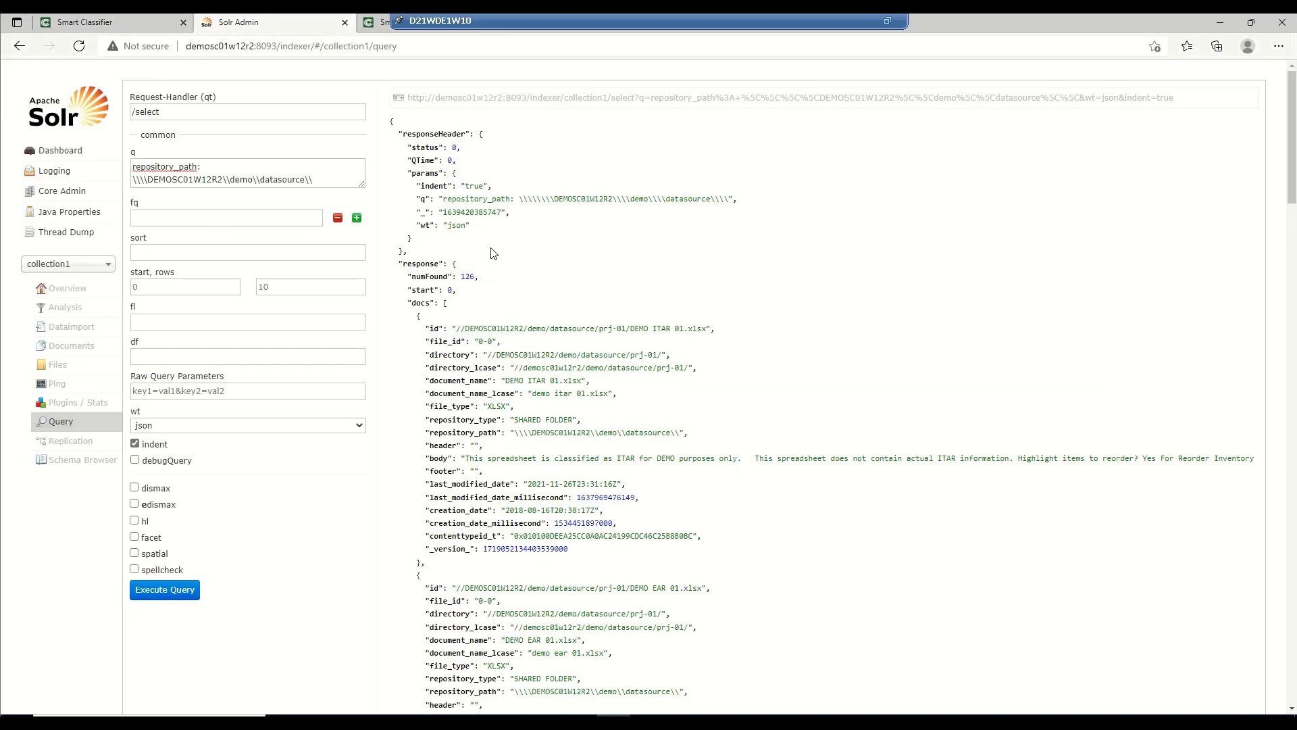
{"action": "scroll", "coordinate": [494, 253], "scroll_direction": "down", "scroll_amount": 7}
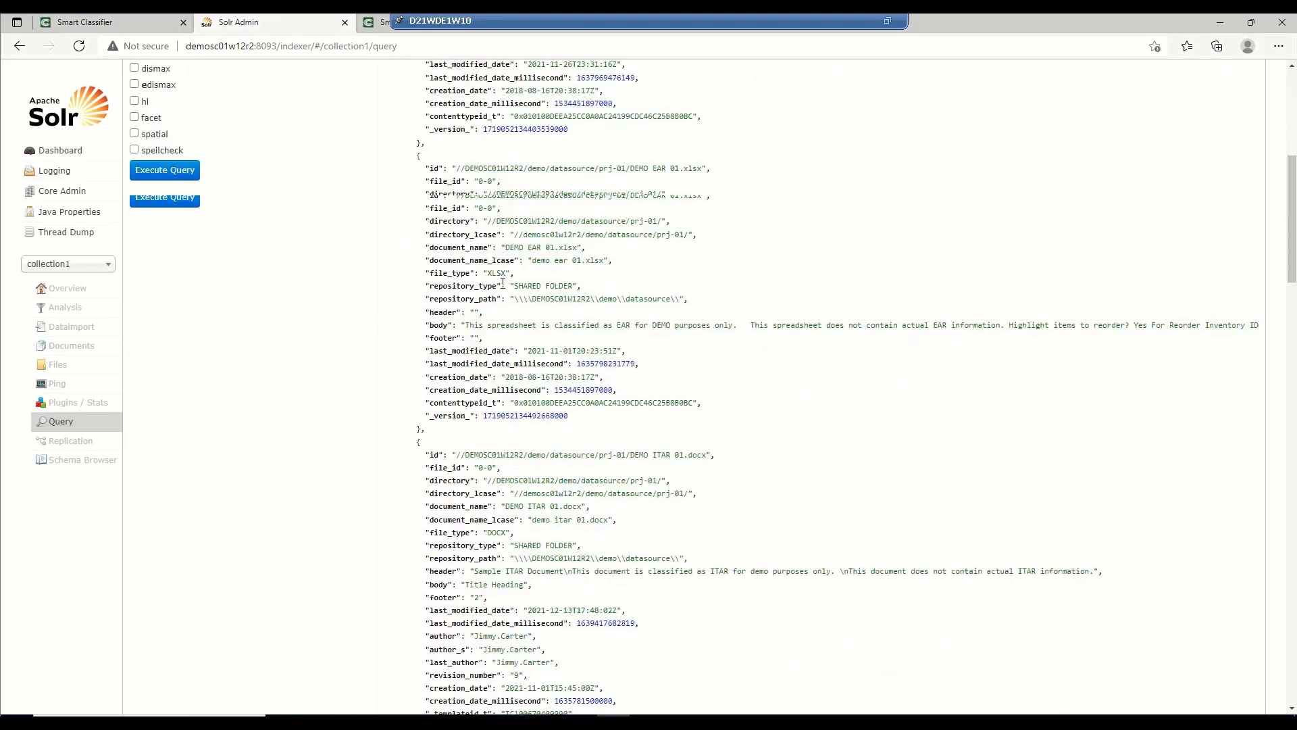
{"action": "scroll", "coordinate": [508, 292], "scroll_direction": "down", "scroll_amount": 7}
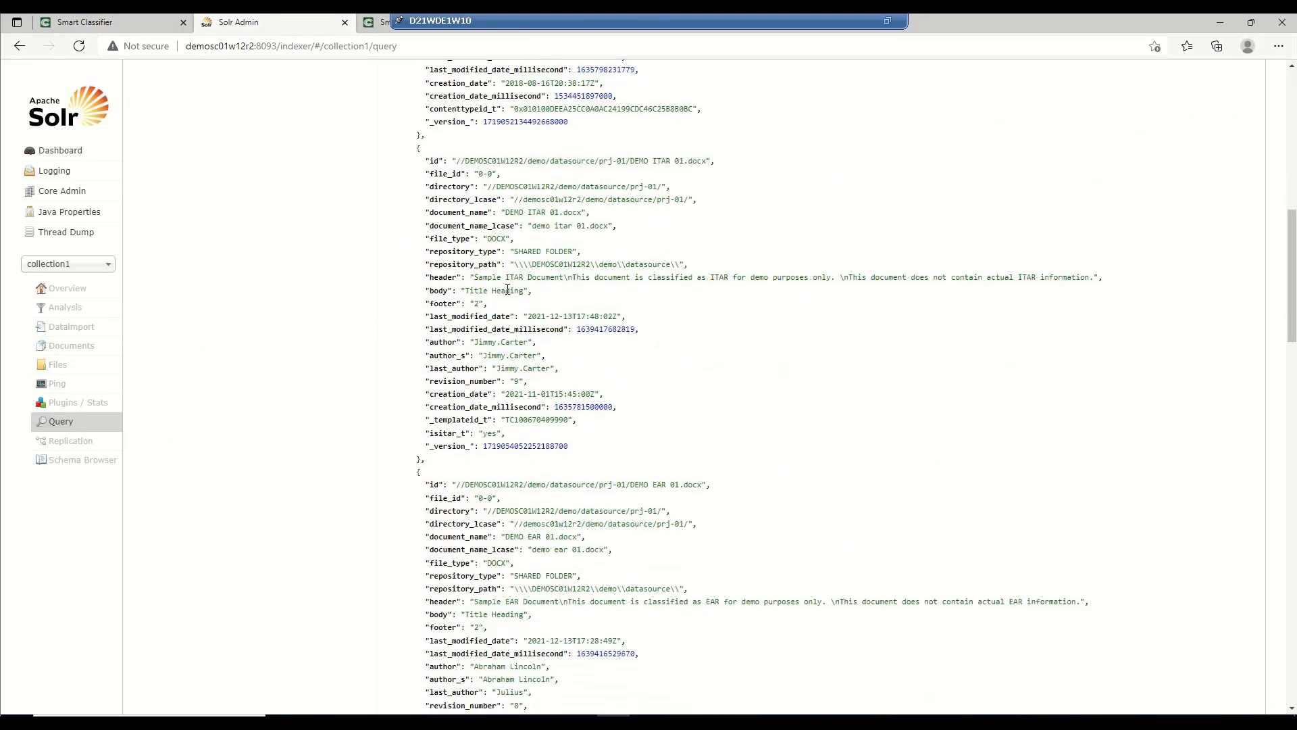
{"action": "scroll", "coordinate": [509, 292], "scroll_direction": "down", "scroll_amount": 4}
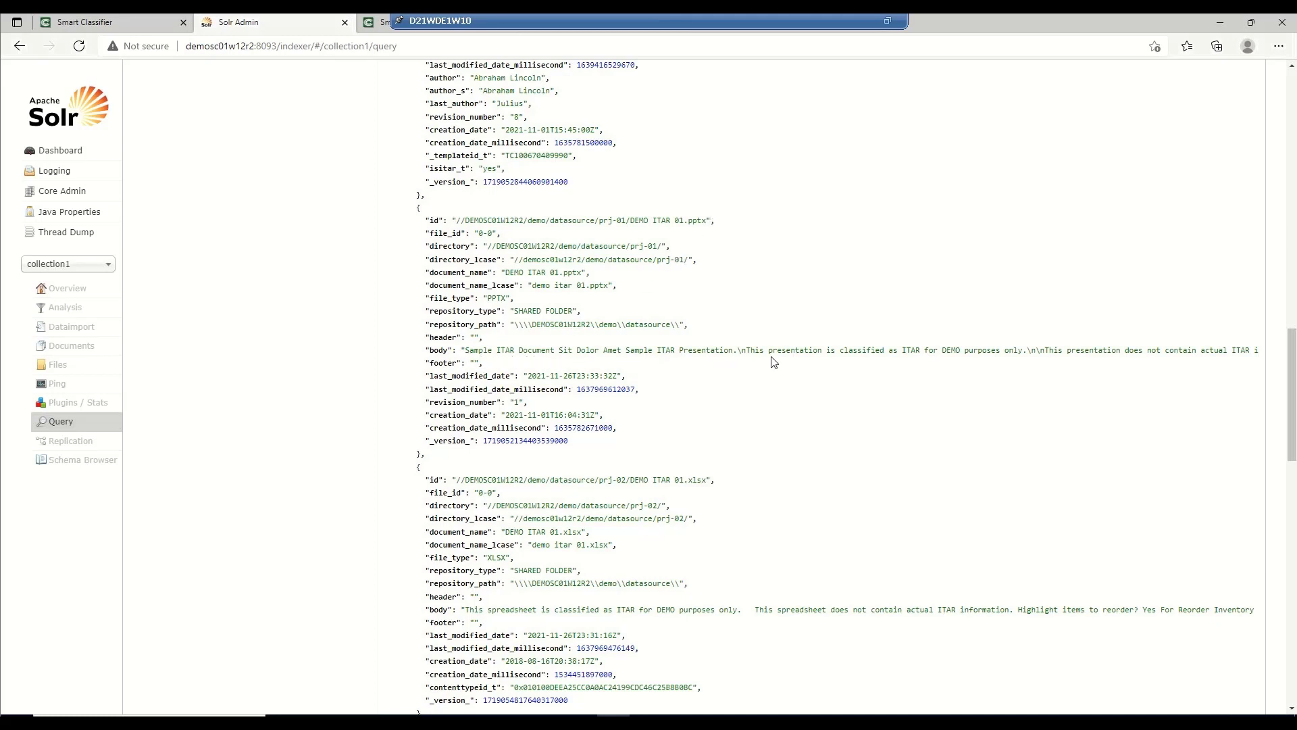
{"action": "double_click", "coordinate": [911, 350]}
From the prj-02 window, go to datasource's prj-01 folder and open the DEMO ITAR 01 presentation.
{"action": "mouse_move", "coordinate": [448, 722]}
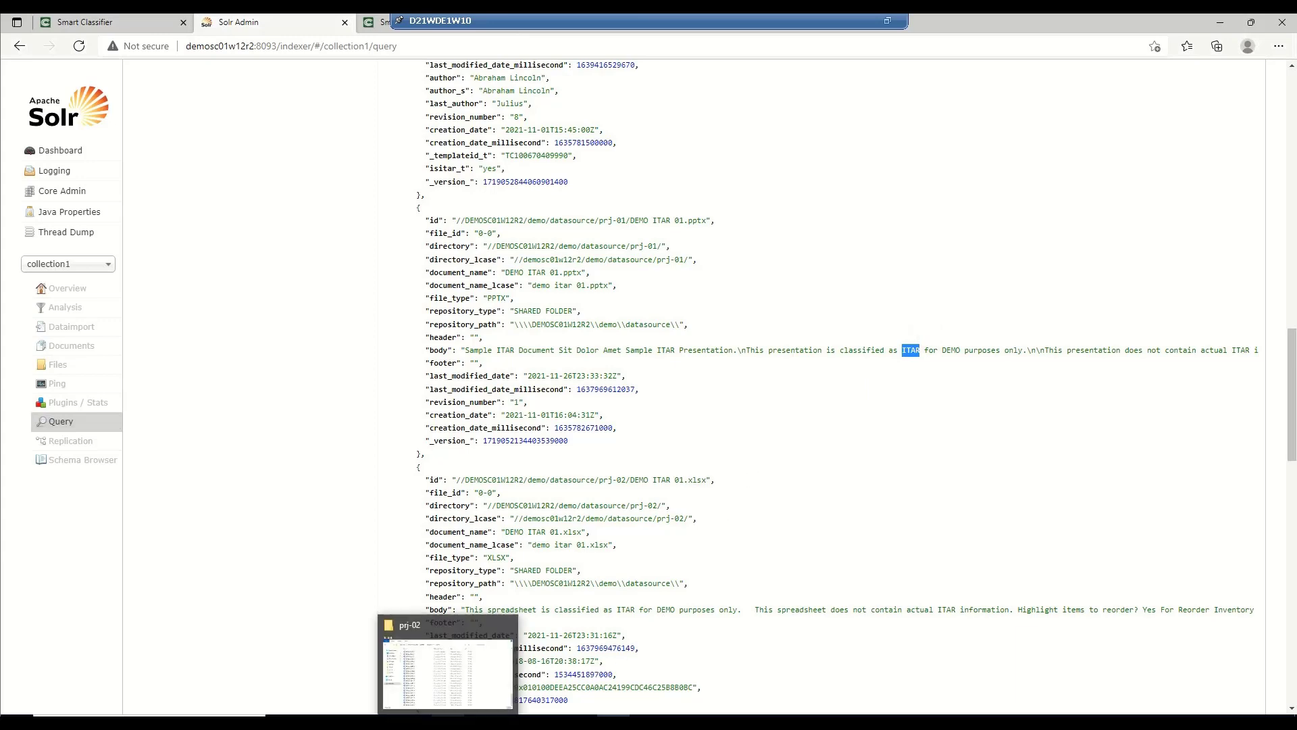
{"action": "left_click", "coordinate": [448, 673]}
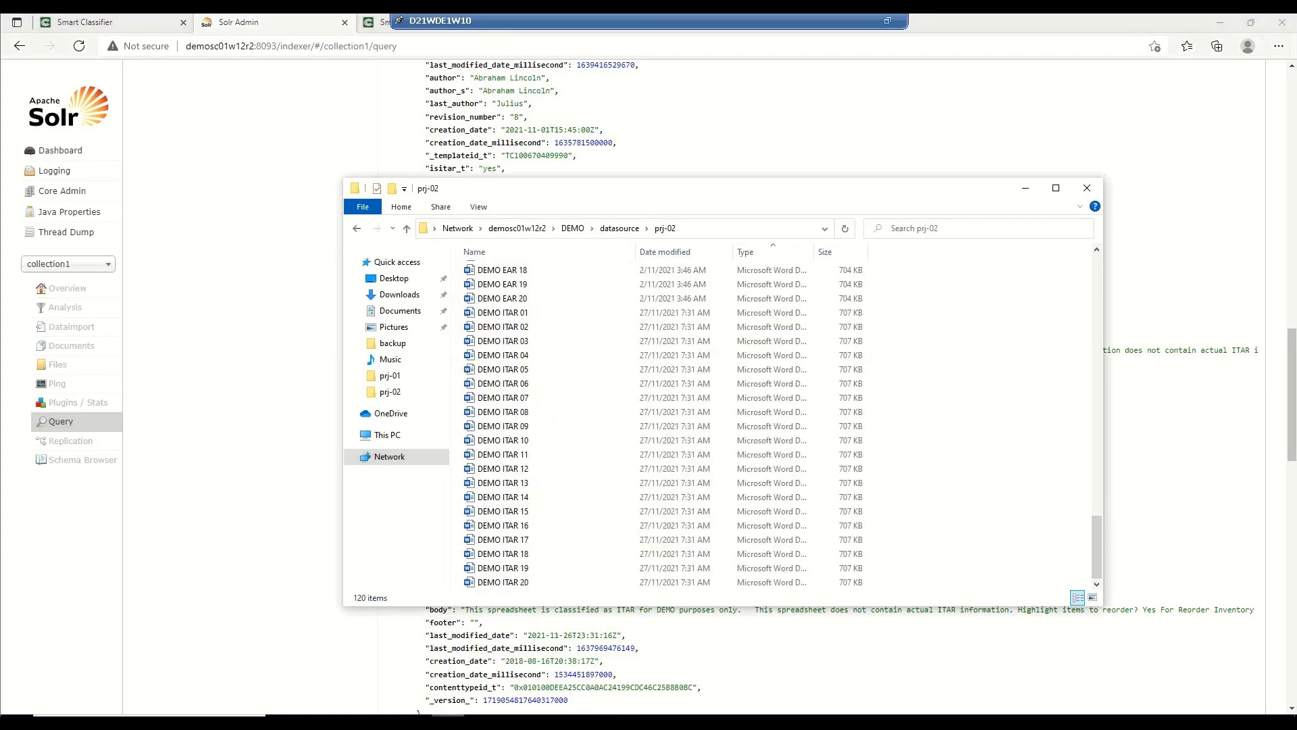
{"action": "left_click", "coordinate": [612, 229]}
{"action": "double_click", "coordinate": [488, 271]}
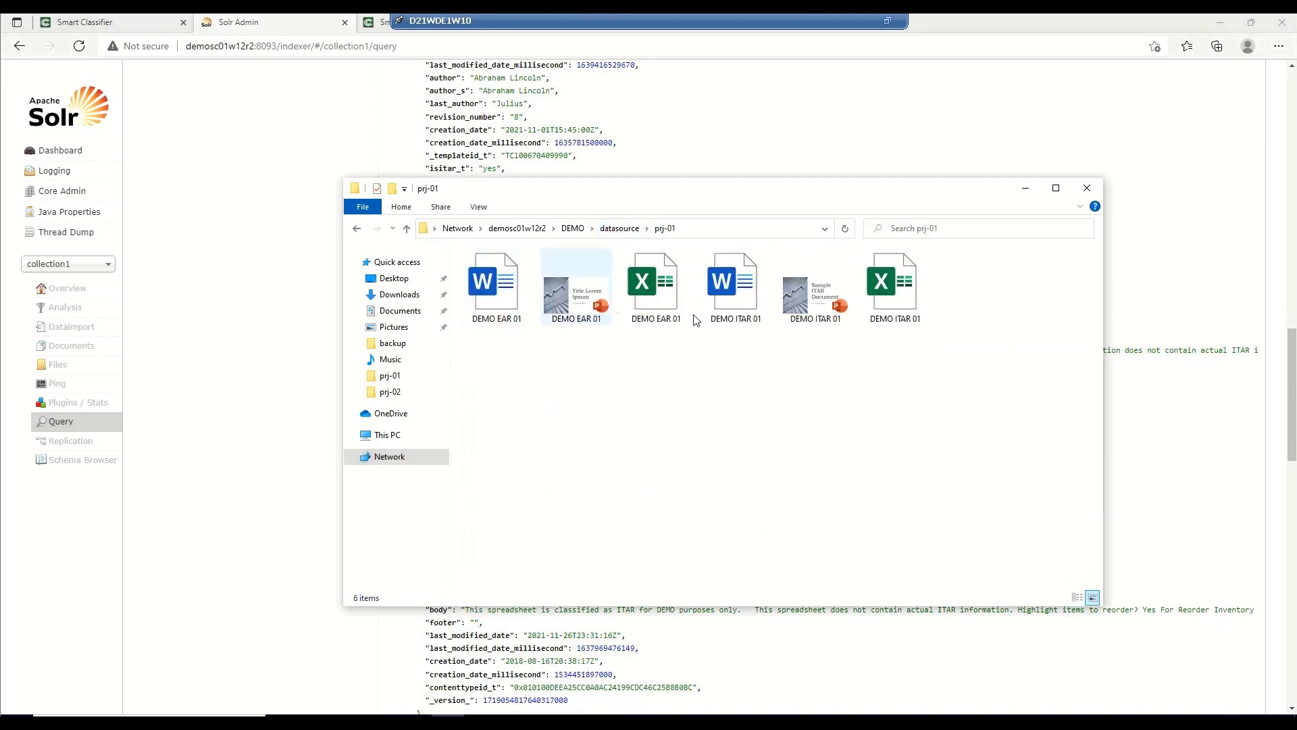
{"action": "double_click", "coordinate": [817, 304]}
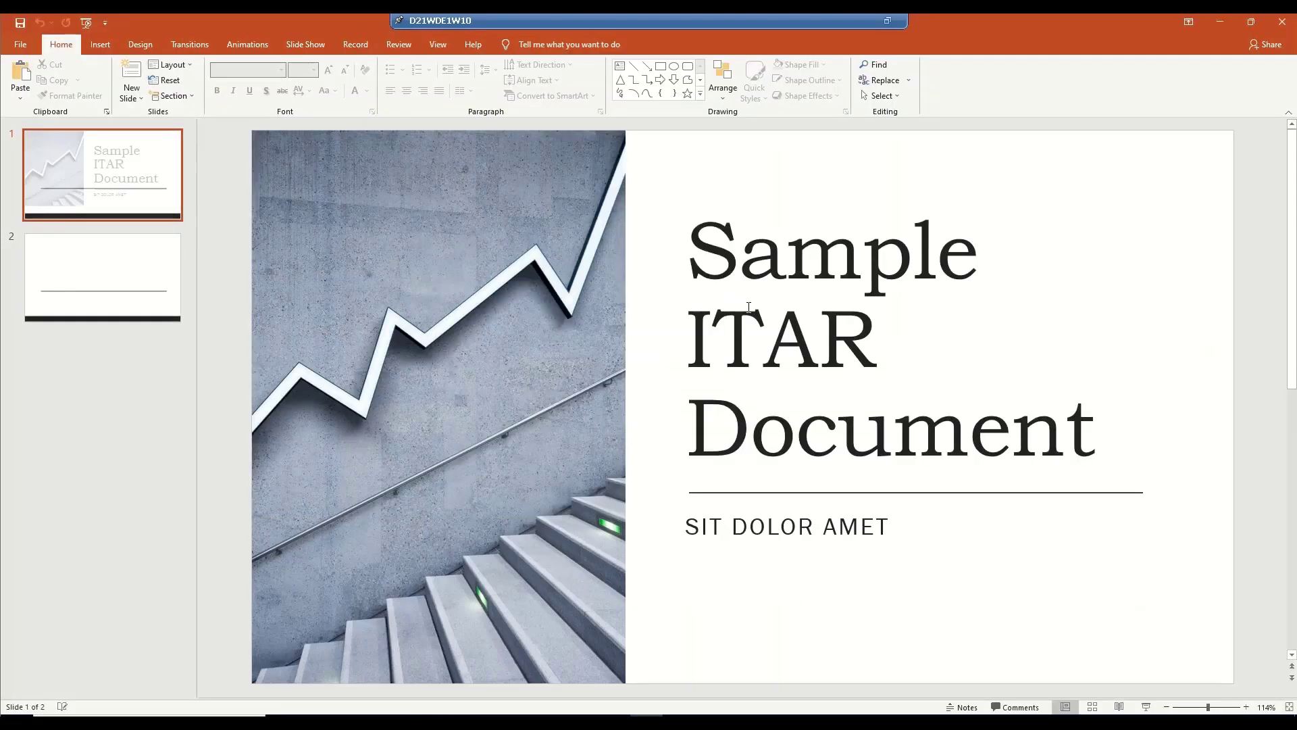
Show slide 2 with its ITAR classification text, then return to the Solr query results.
{"action": "left_click", "coordinate": [160, 269]}
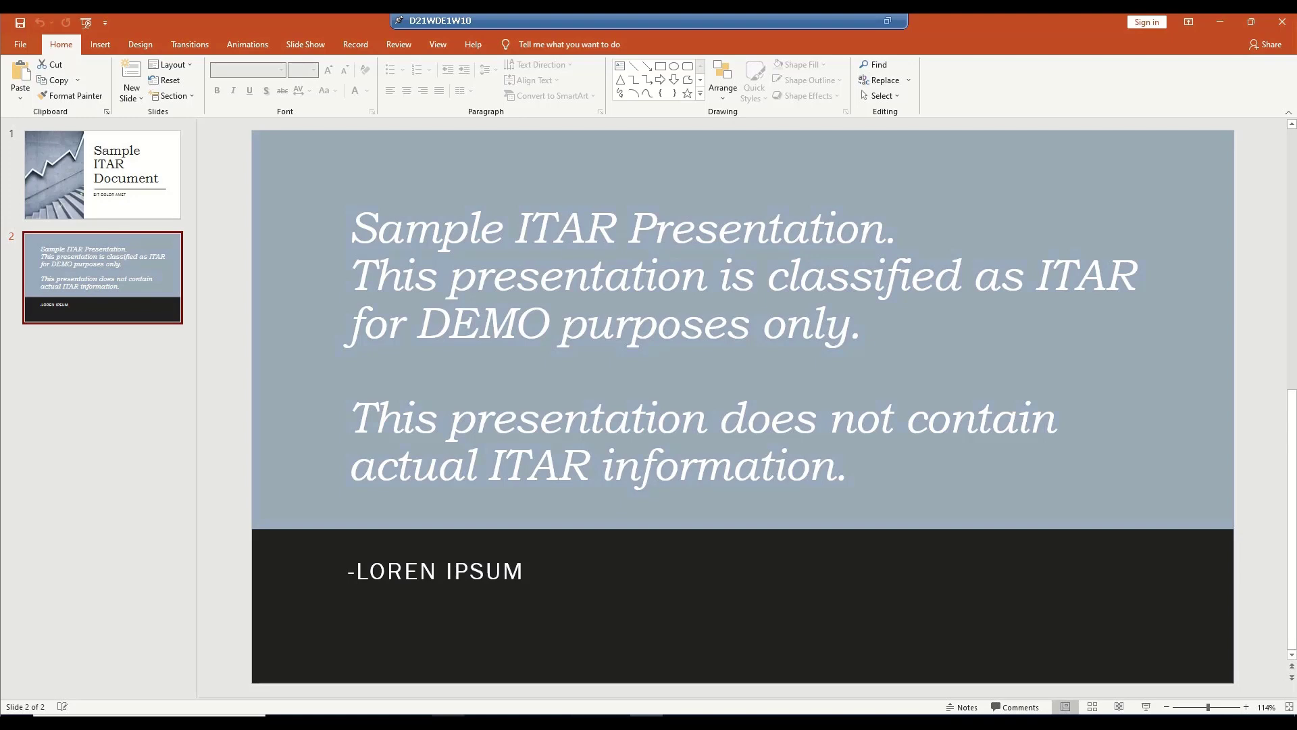
{"action": "key", "text": "alt+Tab"}
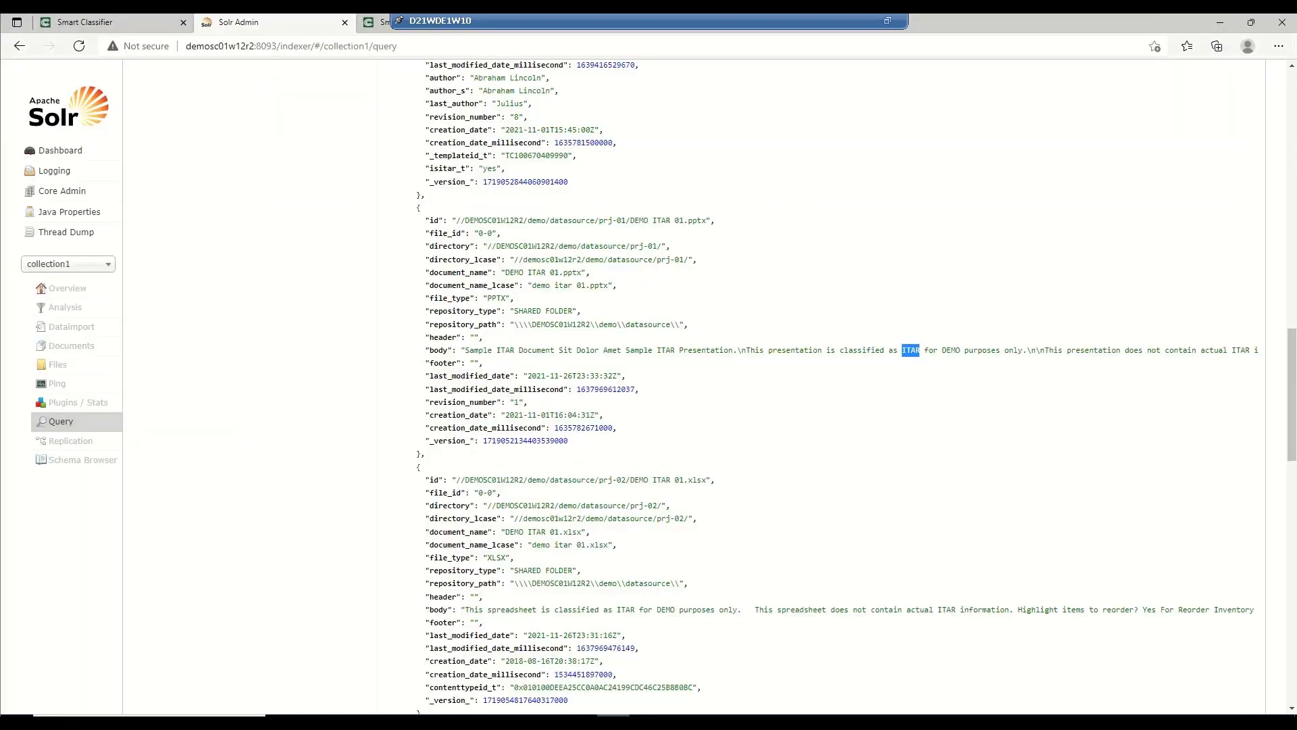
Highlight the pptx entry's body sentence declaring ITAR classification, then switch to Smart Classifier.
{"action": "left_click", "coordinate": [748, 352]}
{"action": "left_click_drag", "start_coordinate": [798, 351], "coordinate": [1209, 362]}
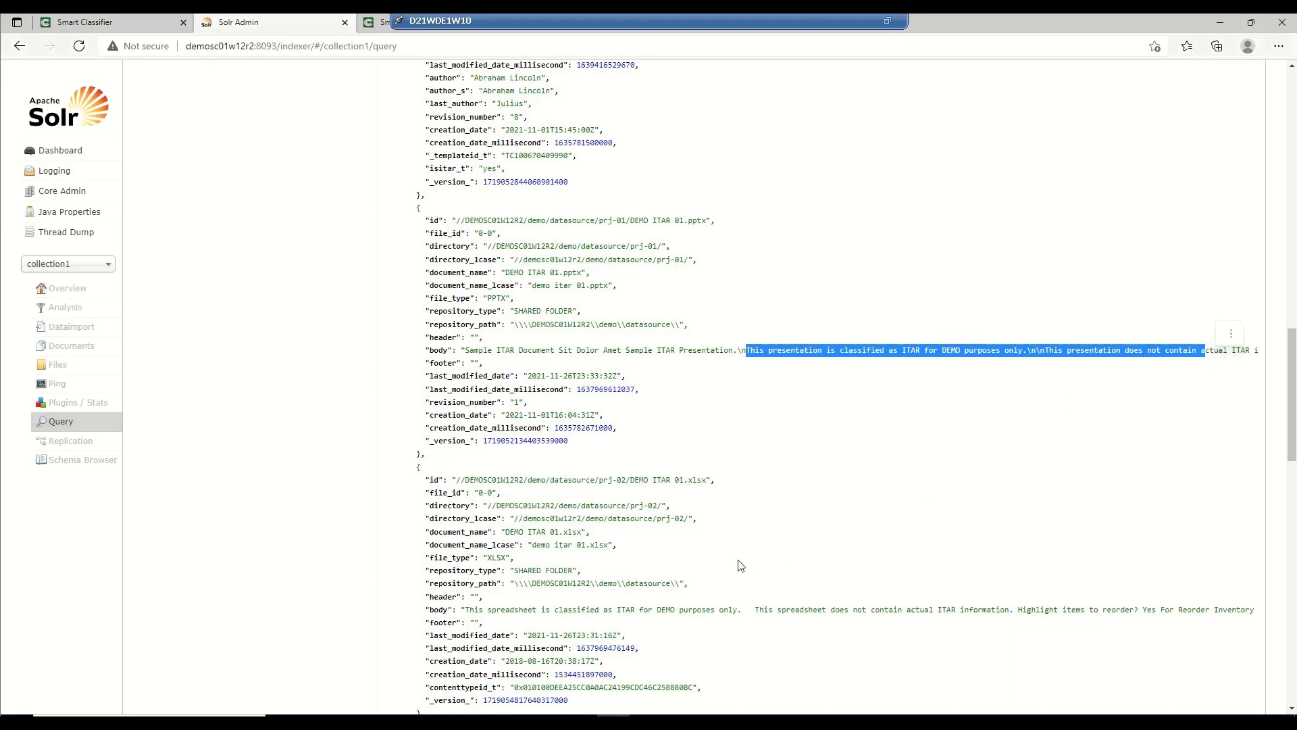
{"action": "left_click", "coordinate": [107, 24]}
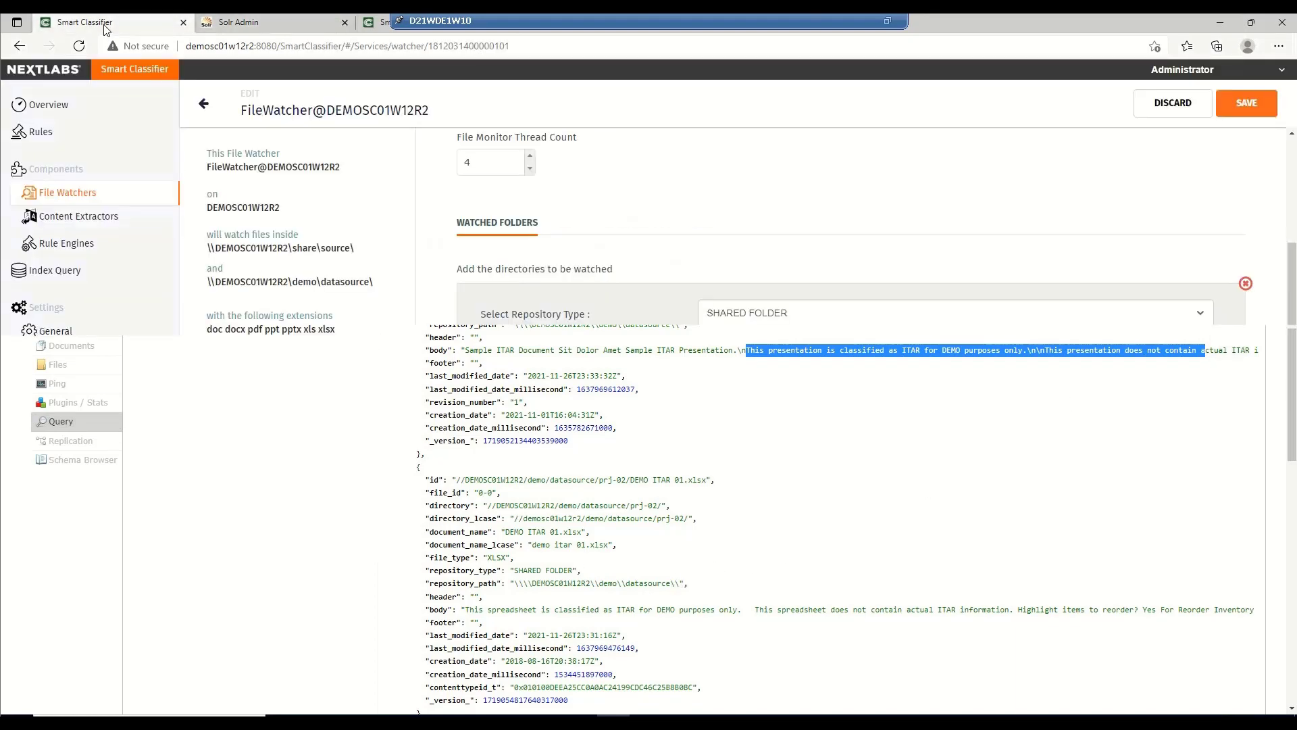
Open the 'Classify ITAR documents based on File Content' rule and check its Body contains ITAR criterion.
{"action": "left_click", "coordinate": [47, 139]}
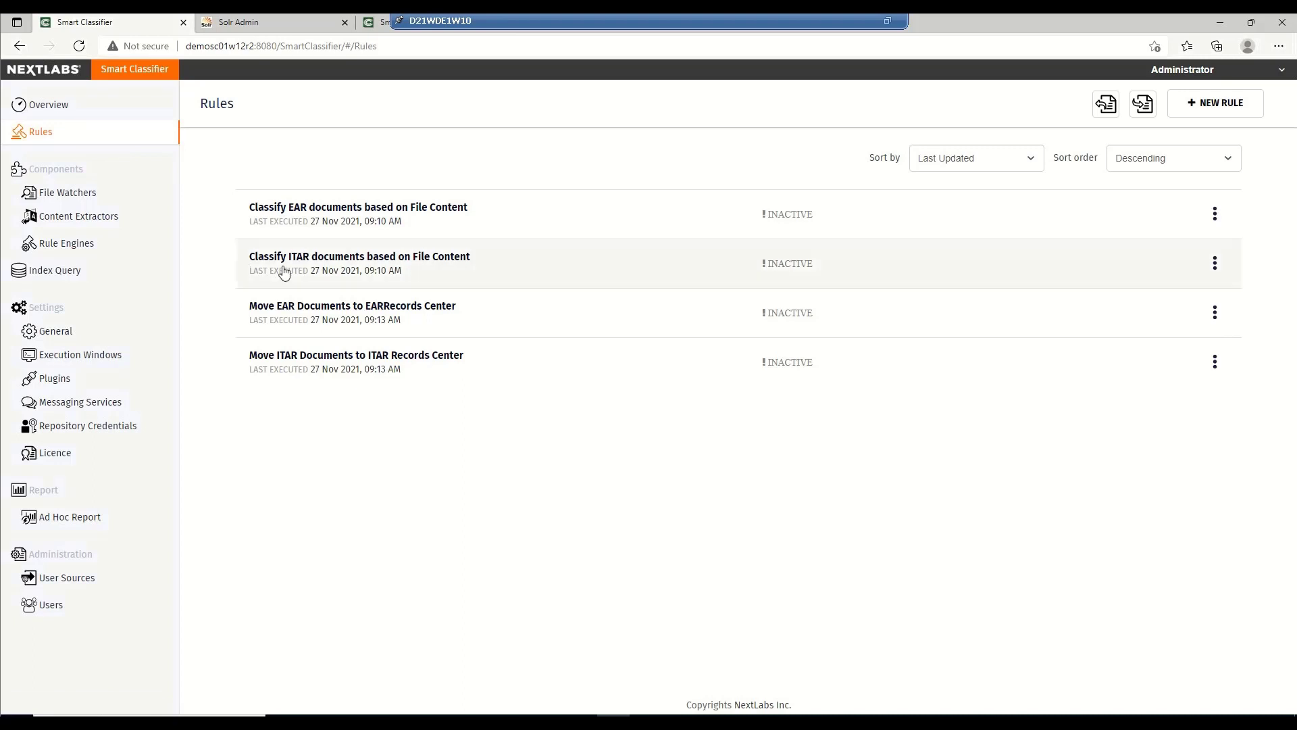
{"action": "left_click", "coordinate": [421, 263]}
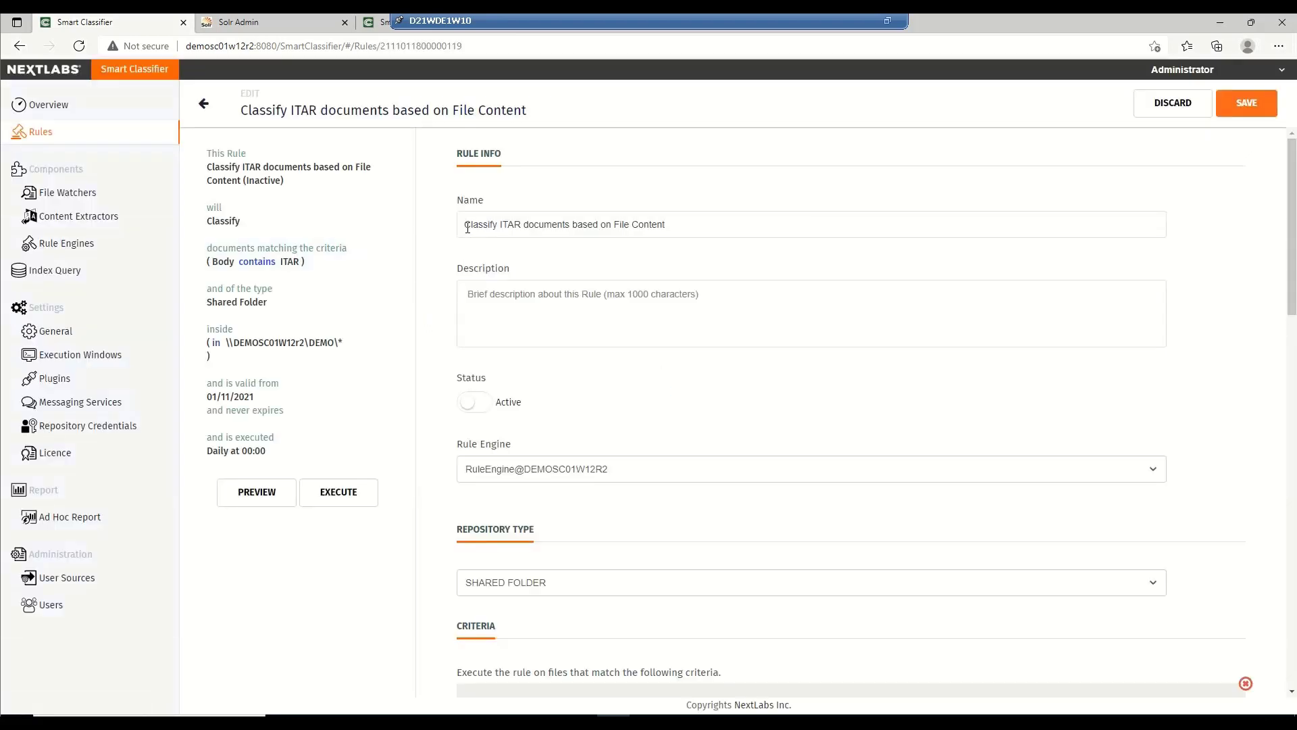
{"action": "left_click_drag", "start_coordinate": [468, 227], "coordinate": [698, 220]}
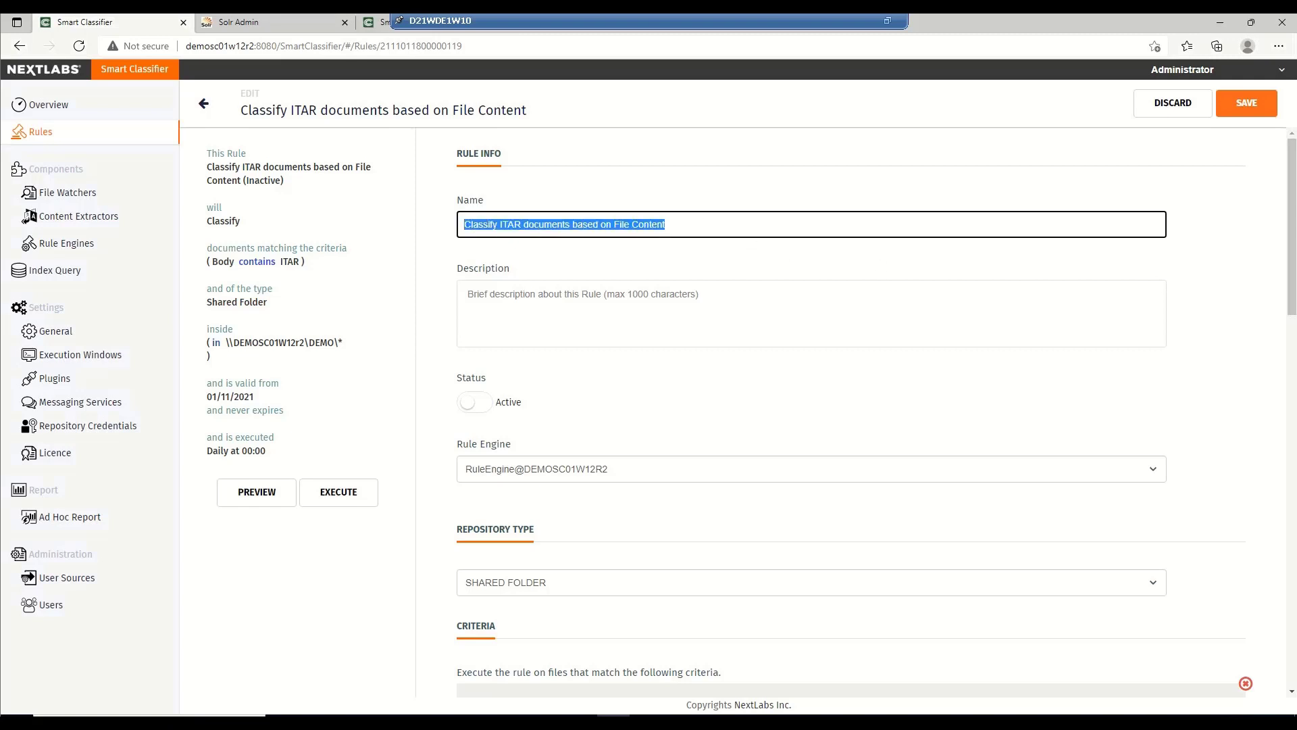
{"action": "scroll", "coordinate": [1294, 264], "scroll_direction": "down", "scroll_amount": 1}
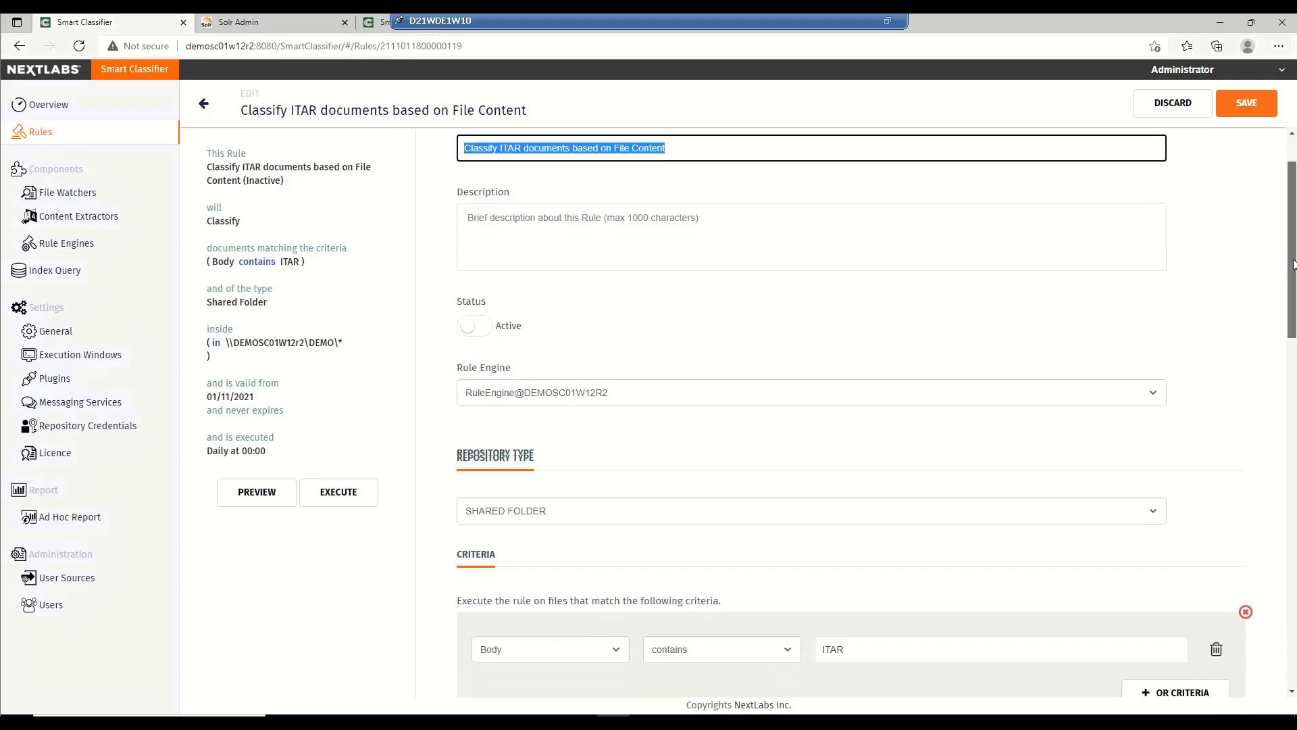
{"action": "scroll", "coordinate": [1294, 263], "scroll_direction": "down", "scroll_amount": 1}
{"action": "scroll", "coordinate": [1294, 280], "scroll_direction": "down", "scroll_amount": 1}
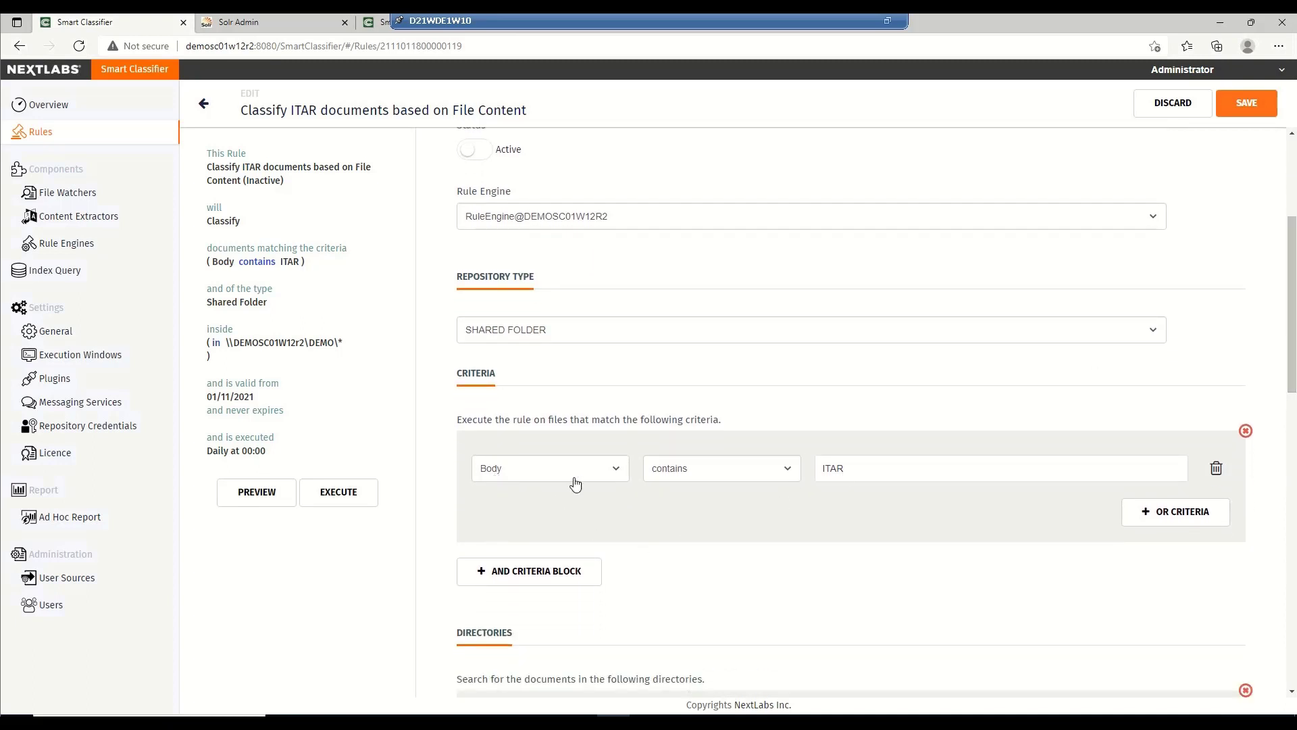
{"action": "double_click", "coordinate": [823, 467]}
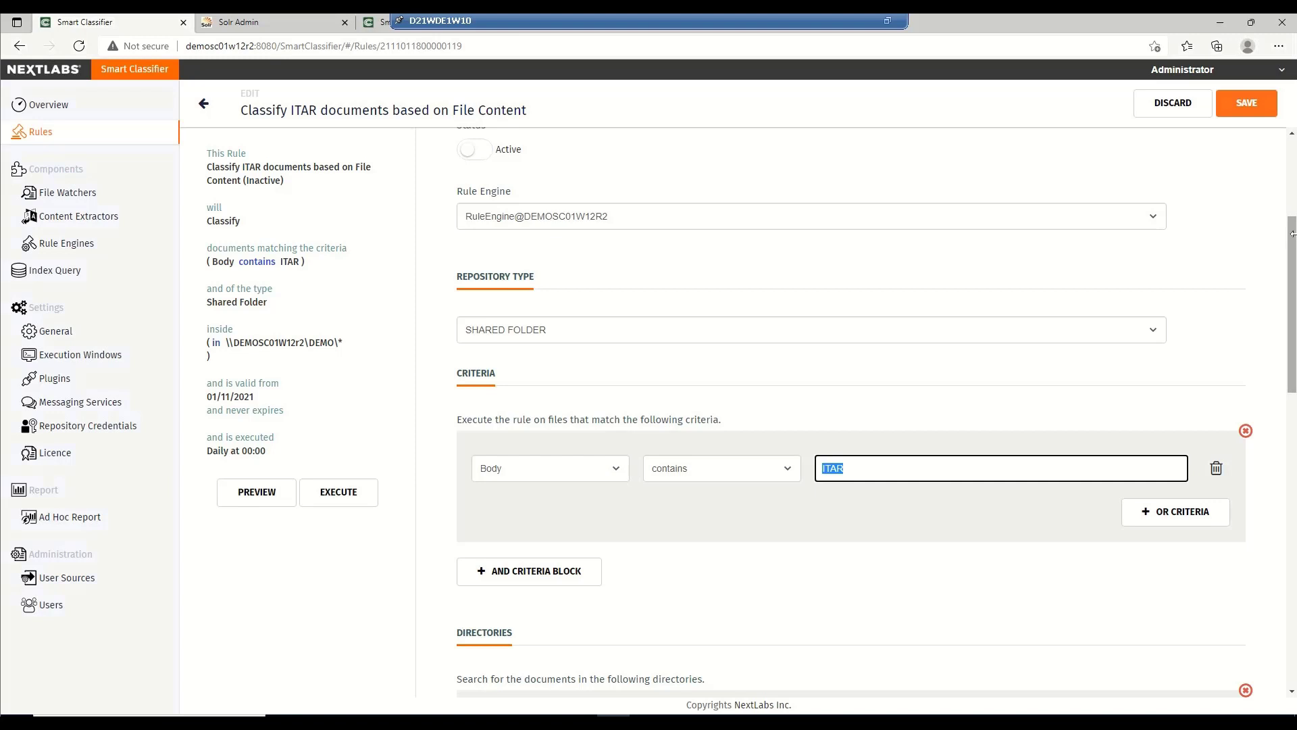
Review the rule's DEMO share directory path.
{"action": "scroll", "coordinate": [1292, 233], "scroll_direction": "down", "scroll_amount": 5}
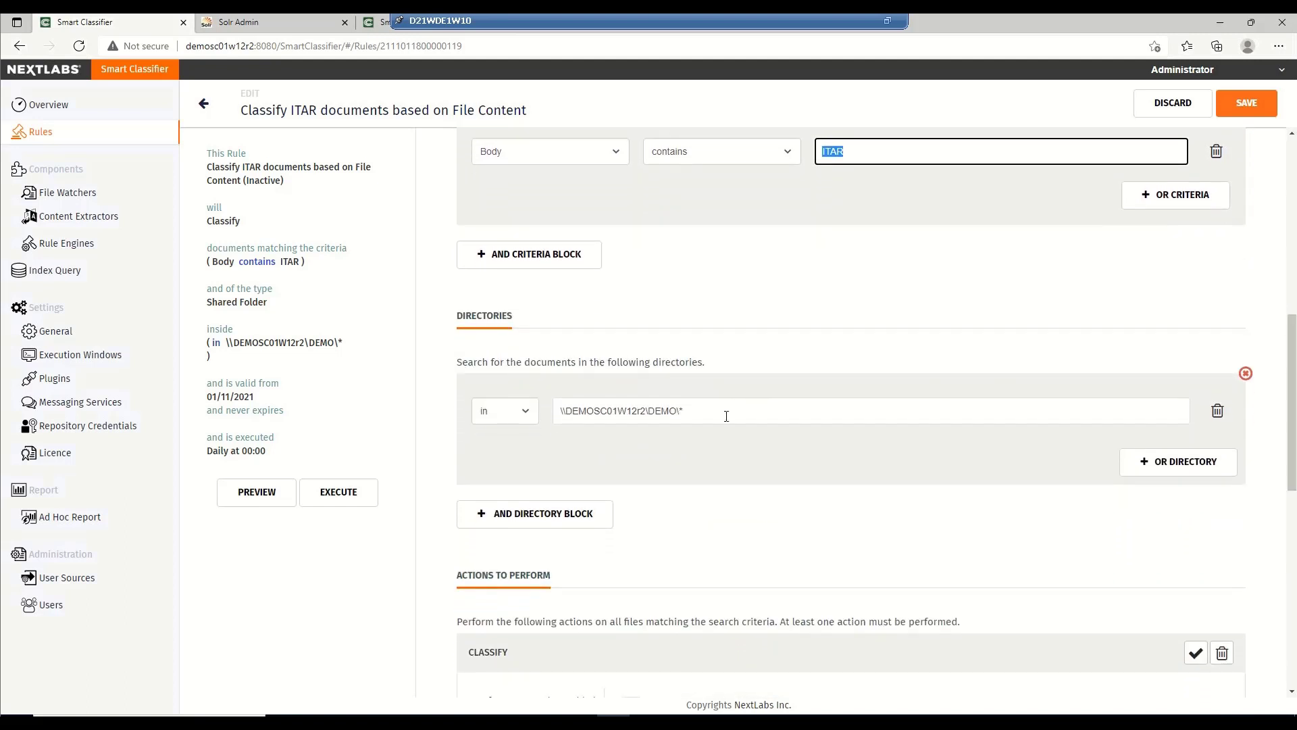
{"action": "left_click_drag", "start_coordinate": [683, 412], "coordinate": [561, 413]}
{"action": "left_click", "coordinate": [696, 410]}
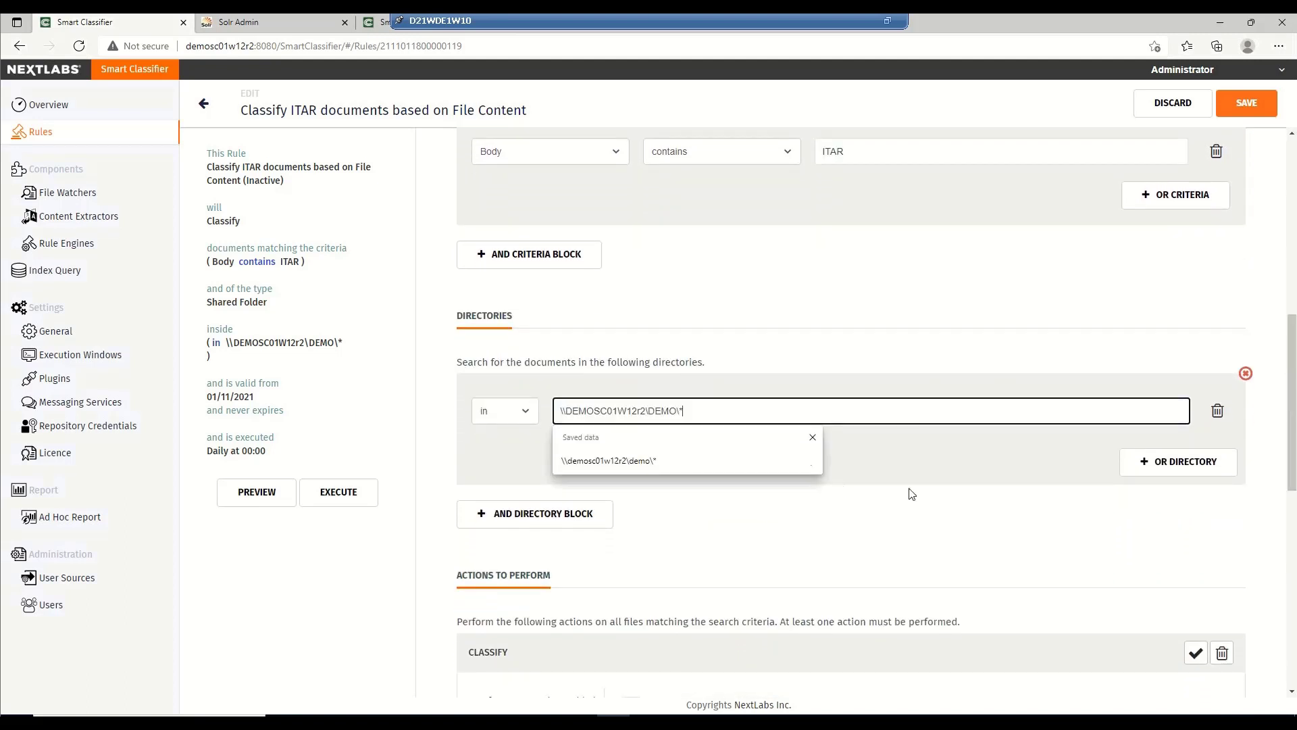
{"action": "left_click", "coordinate": [913, 494]}
Review the isITAR = yes action and schedule, then save the ITAR rule.
{"action": "scroll", "coordinate": [919, 497], "scroll_direction": "down", "scroll_amount": 5}
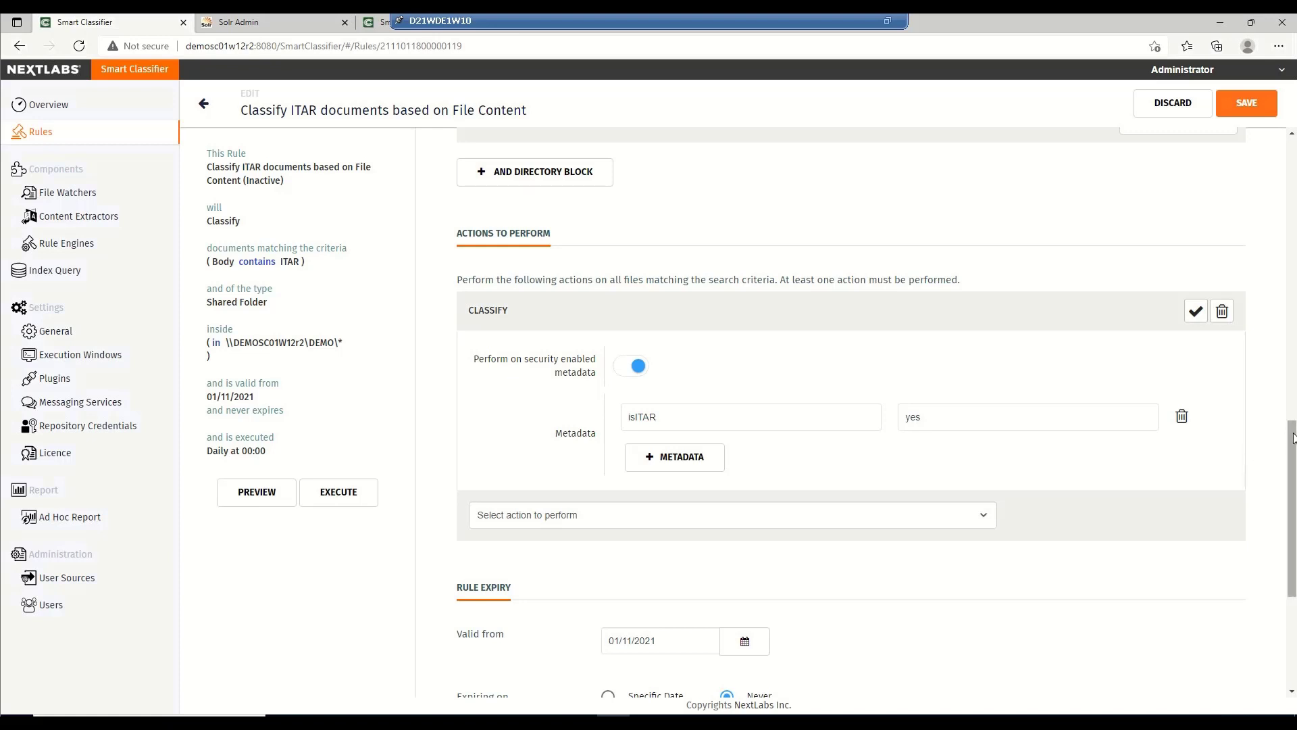
{"action": "left_click_drag", "start_coordinate": [1292, 438], "coordinate": [1291, 534]}
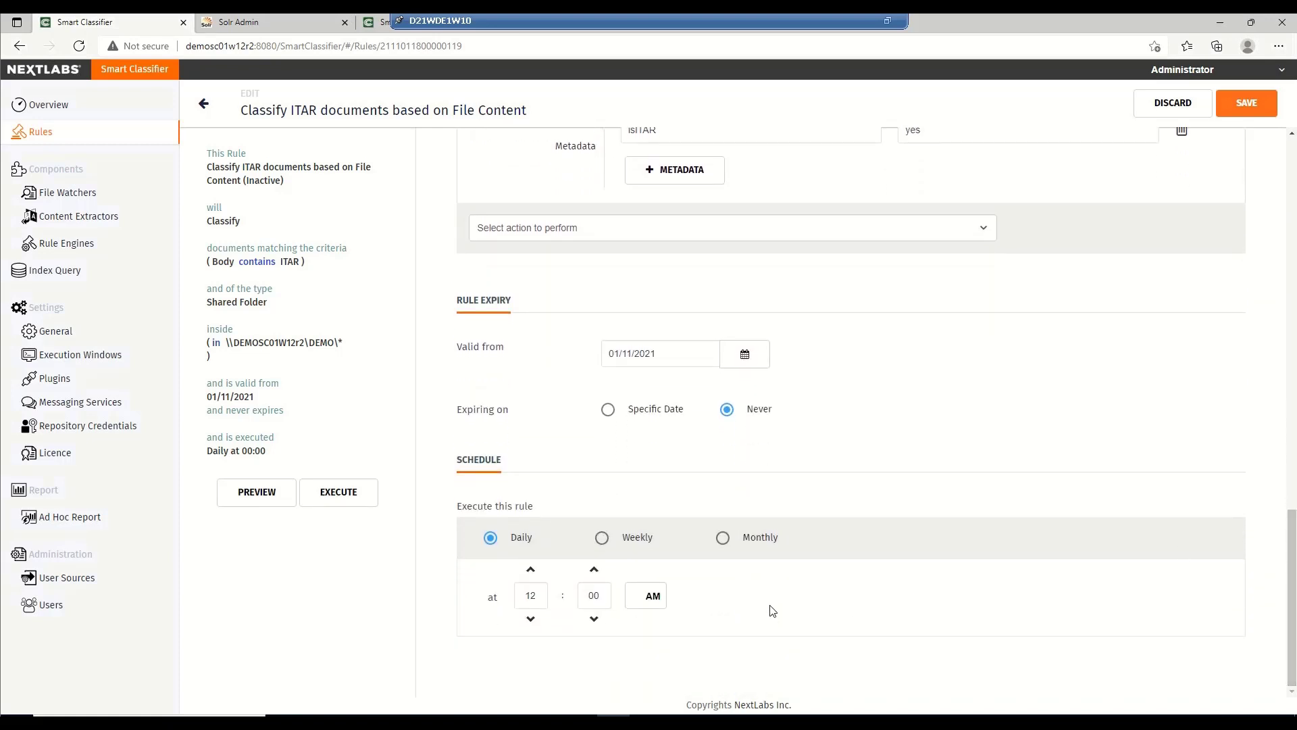
{"action": "scroll", "coordinate": [1294, 504], "scroll_direction": "up", "scroll_amount": 1}
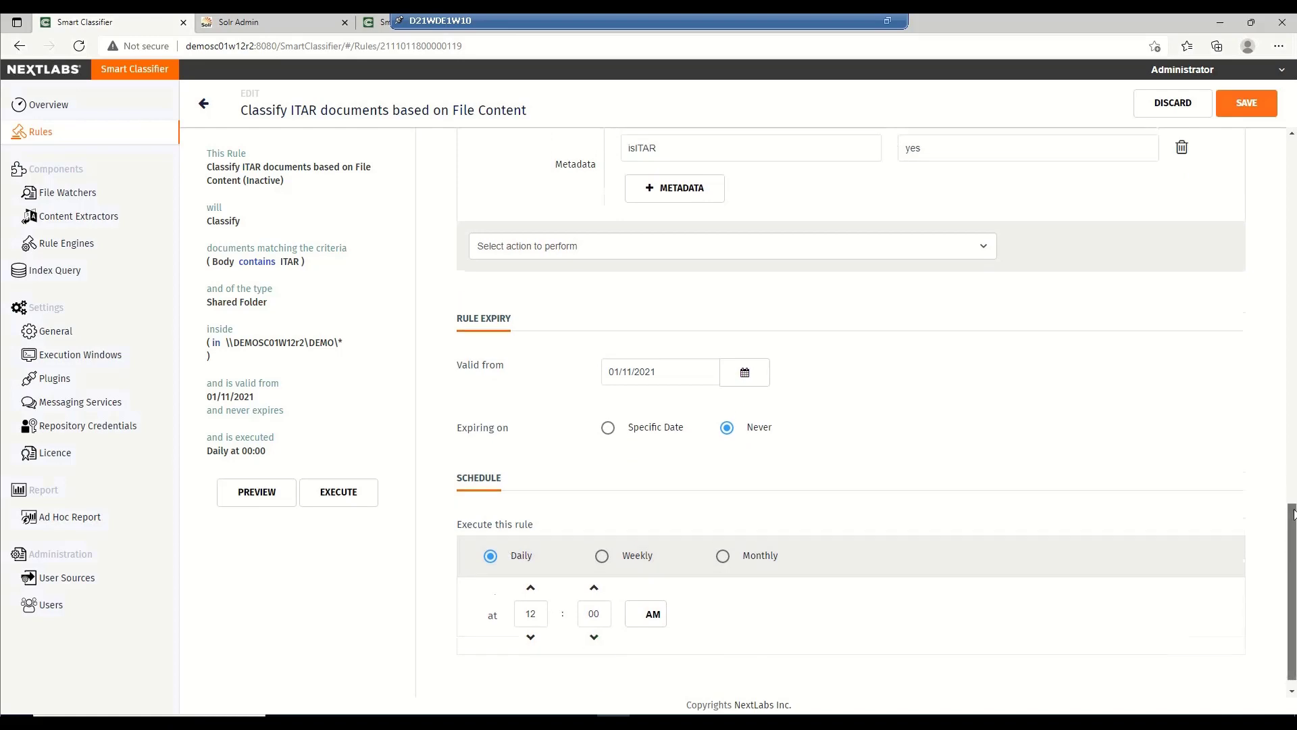
{"action": "left_click_drag", "start_coordinate": [1294, 504], "coordinate": [1261, 141]}
{"action": "left_click", "coordinate": [1244, 108]}
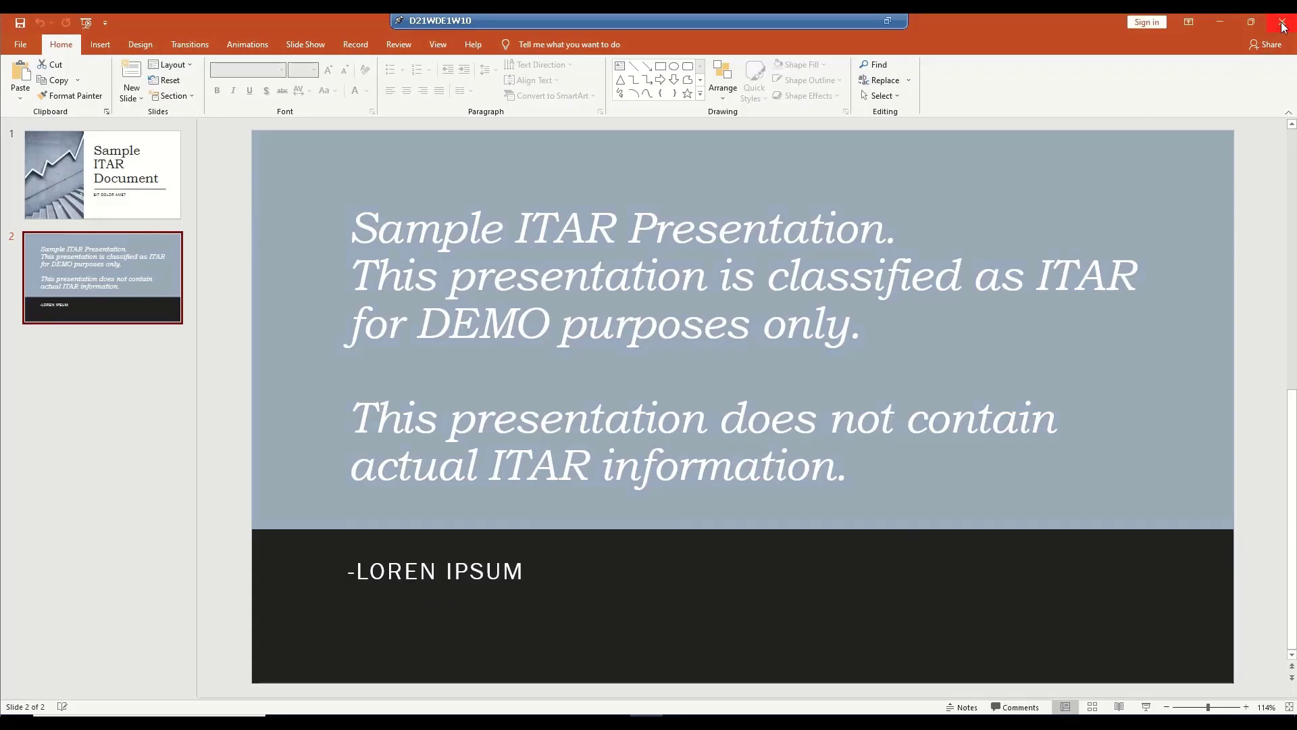
Close the open ITAR presentation and Word document, then execute the ITAR rule immediately.
{"action": "left_click", "coordinate": [1284, 26]}
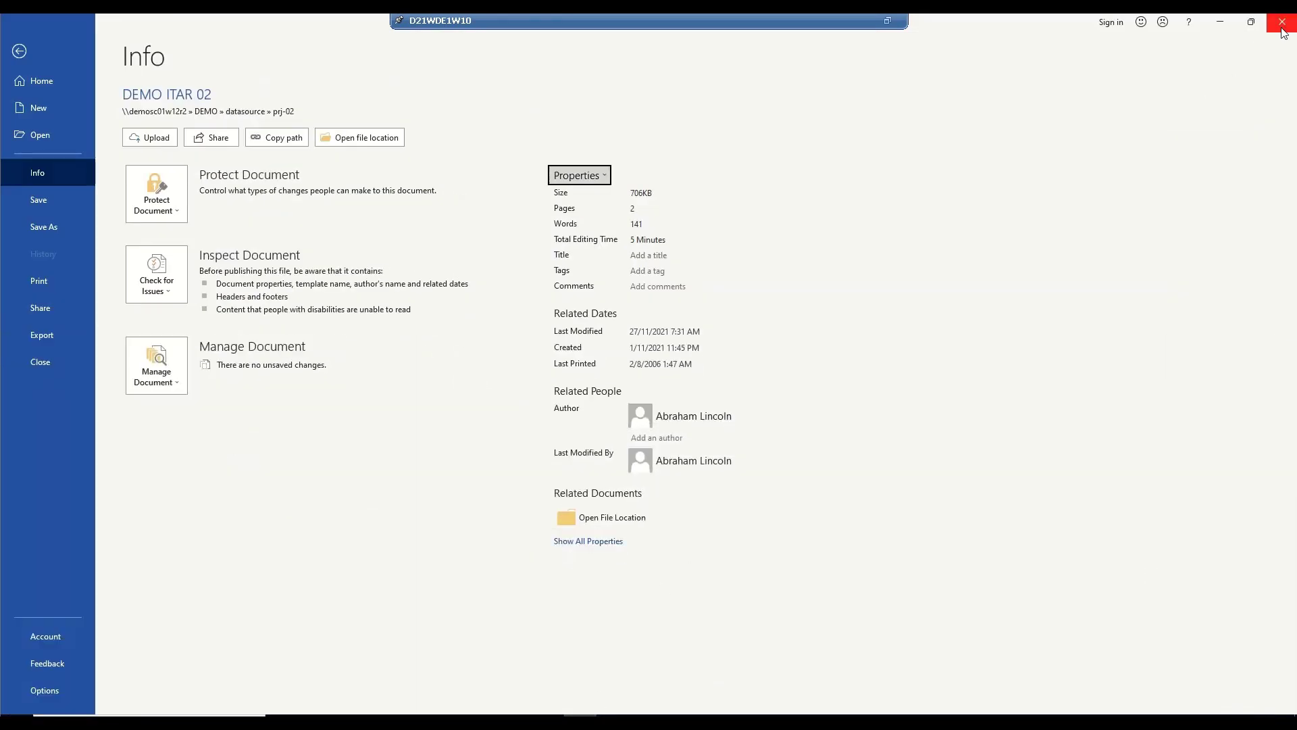
{"action": "left_click", "coordinate": [1283, 27]}
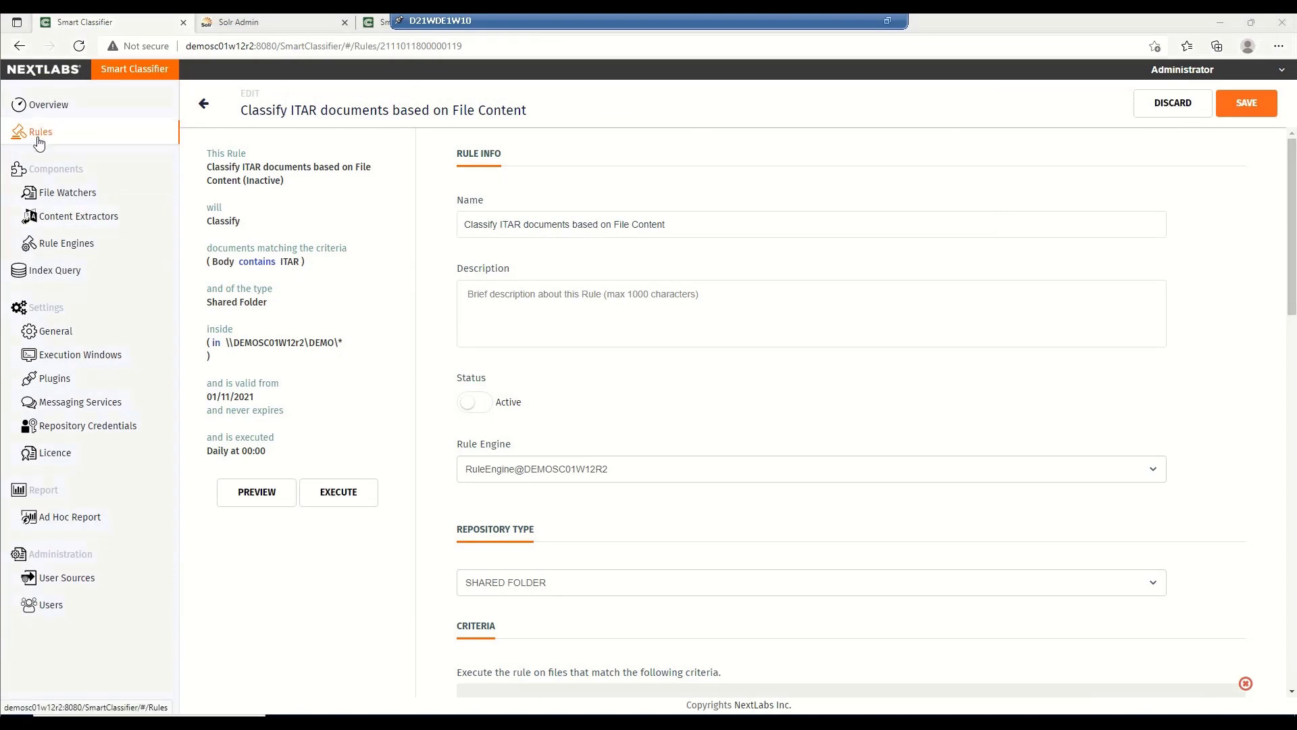
{"action": "left_click", "coordinate": [330, 503]}
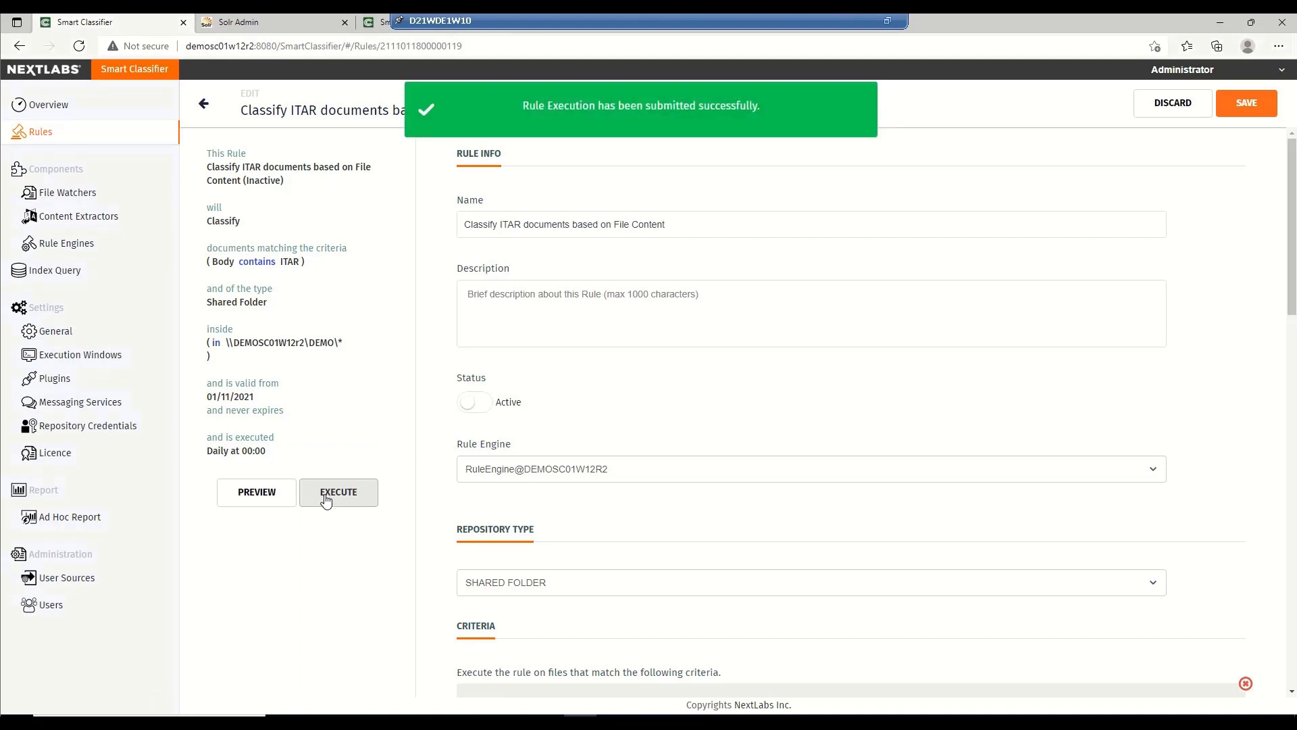
Open RuleEngine@DEMOSC01W12R2 settings and point out its 5-second On-Demand-Rule-Execution Frequency.
{"action": "left_click", "coordinate": [77, 248]}
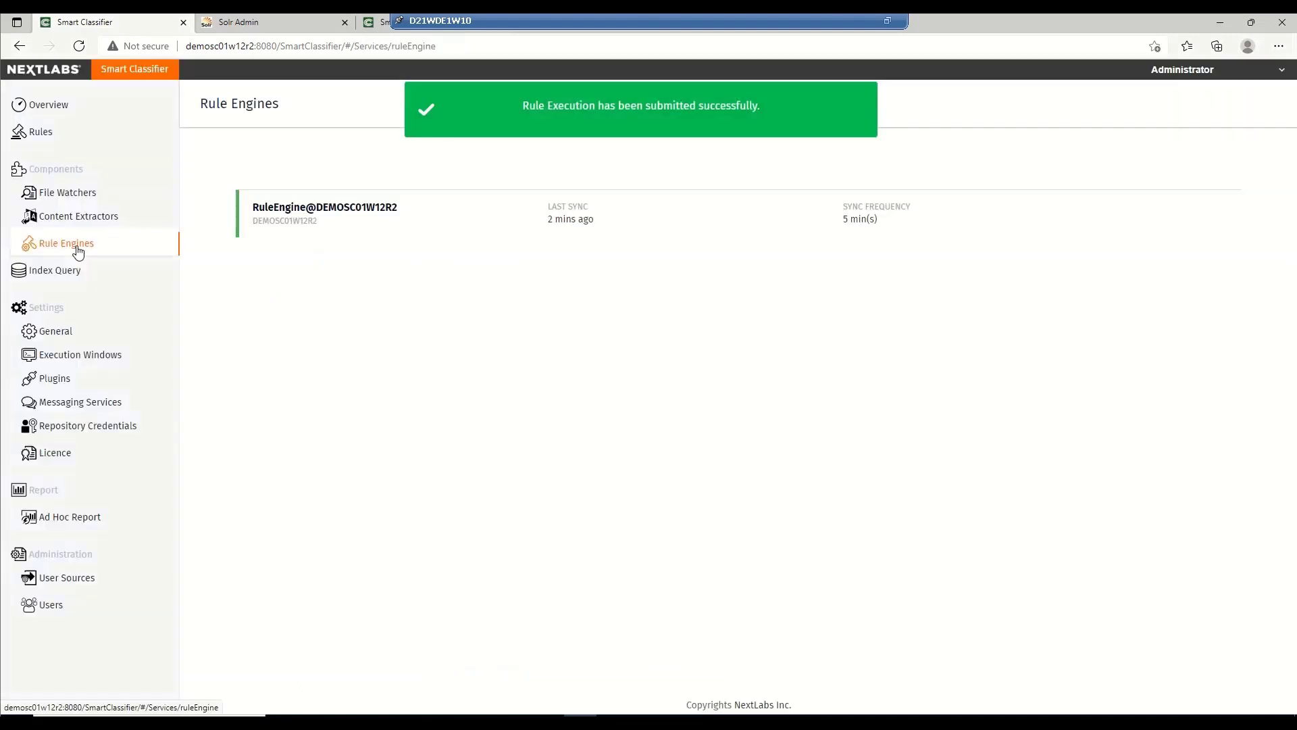
{"action": "left_click", "coordinate": [289, 218]}
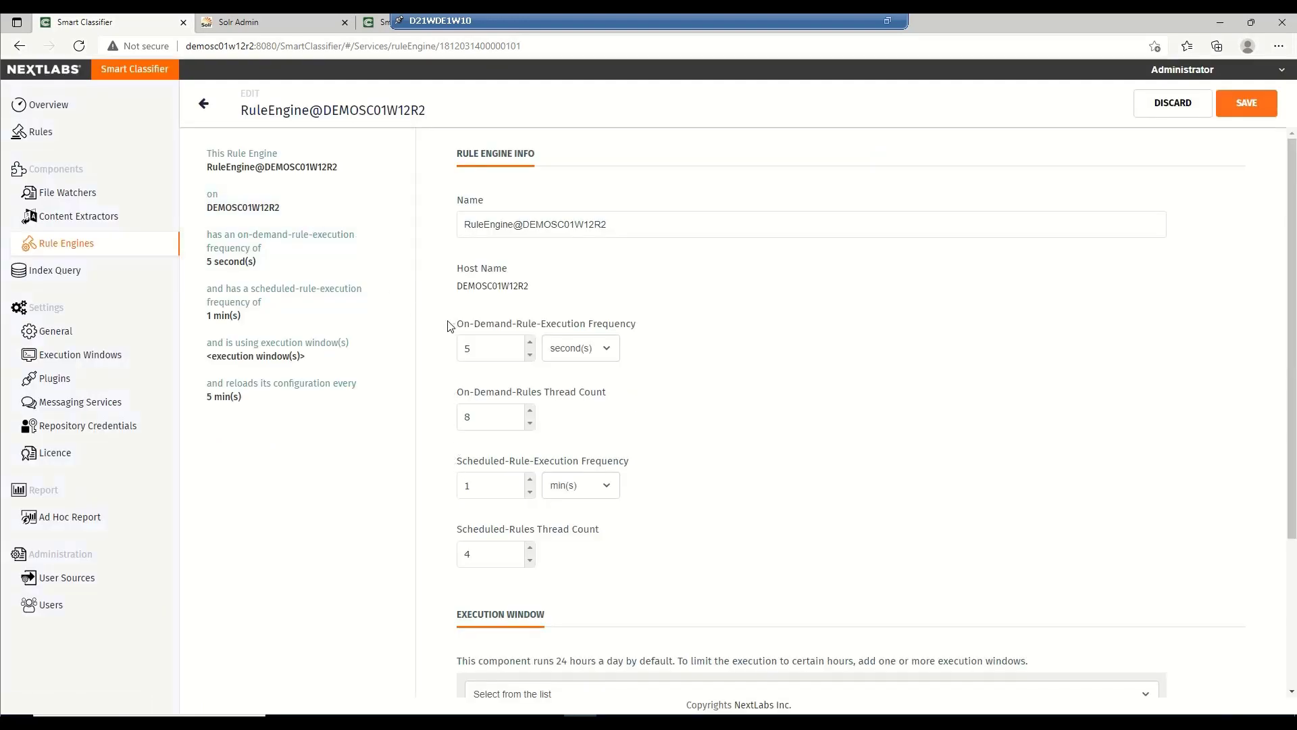
{"action": "left_click_drag", "start_coordinate": [459, 325], "coordinate": [647, 339]}
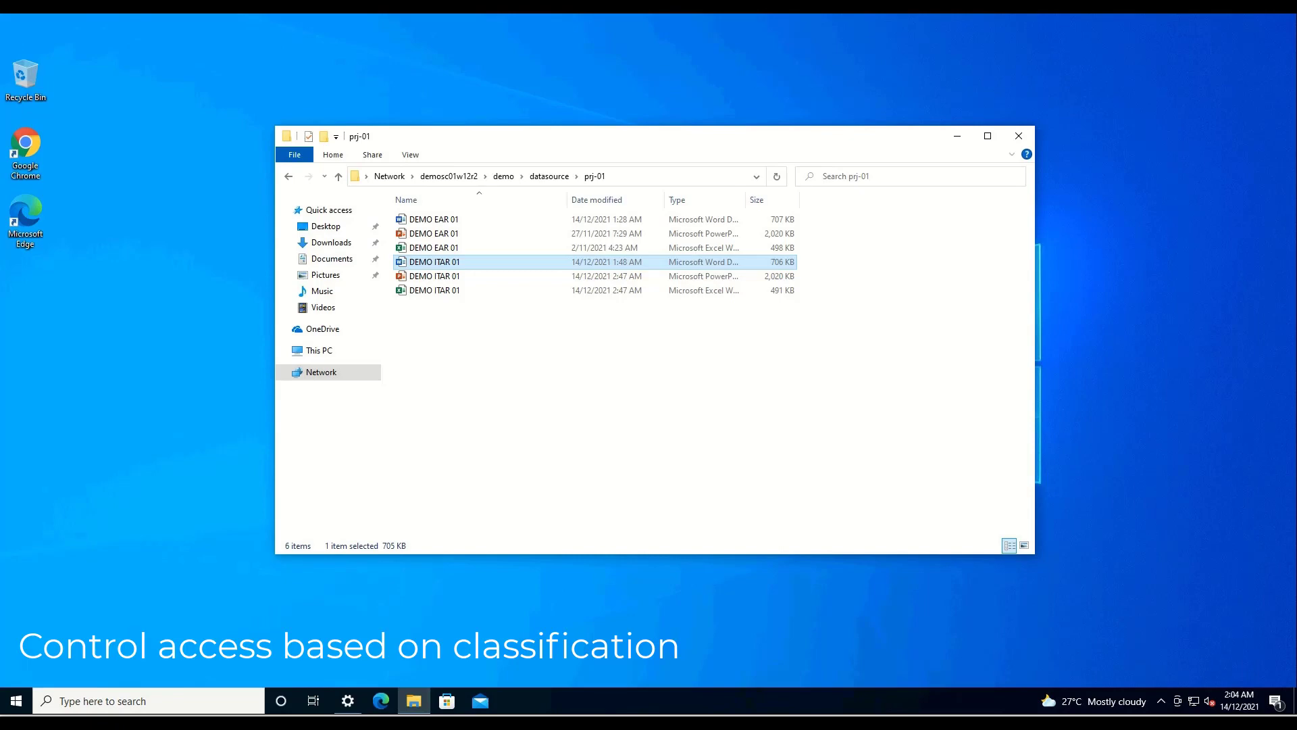
Confirm the signed-in user, open the DEMO ITAR 01 Word document, then minimize Word.
{"action": "left_click", "coordinate": [15, 701]}
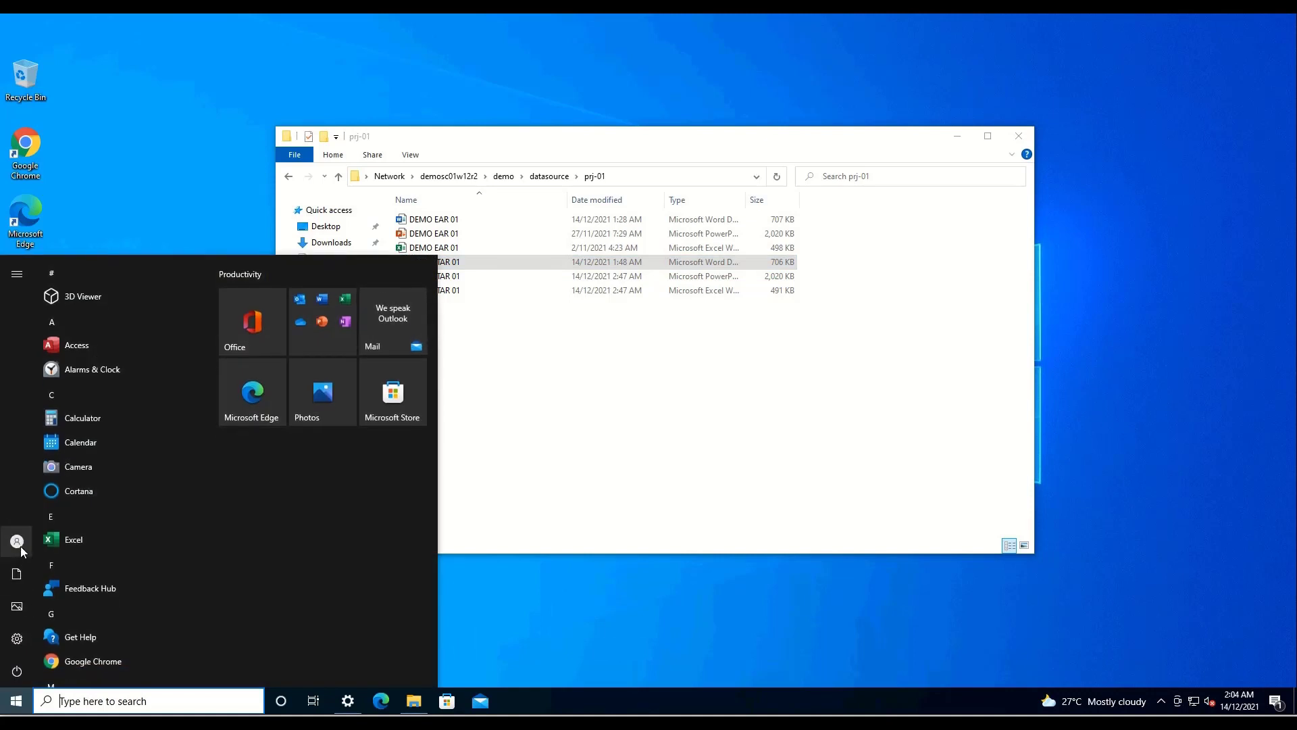
{"action": "mouse_move", "coordinate": [20, 550]}
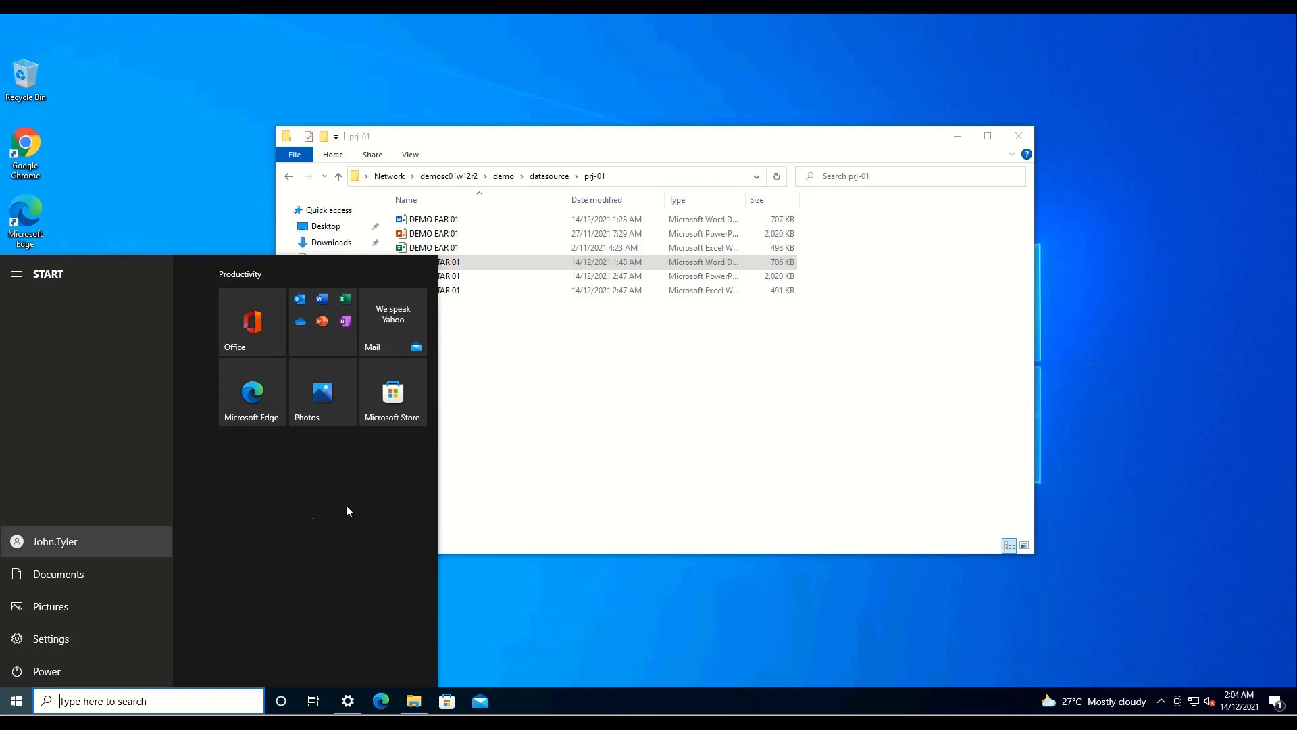
{"action": "left_click", "coordinate": [453, 264]}
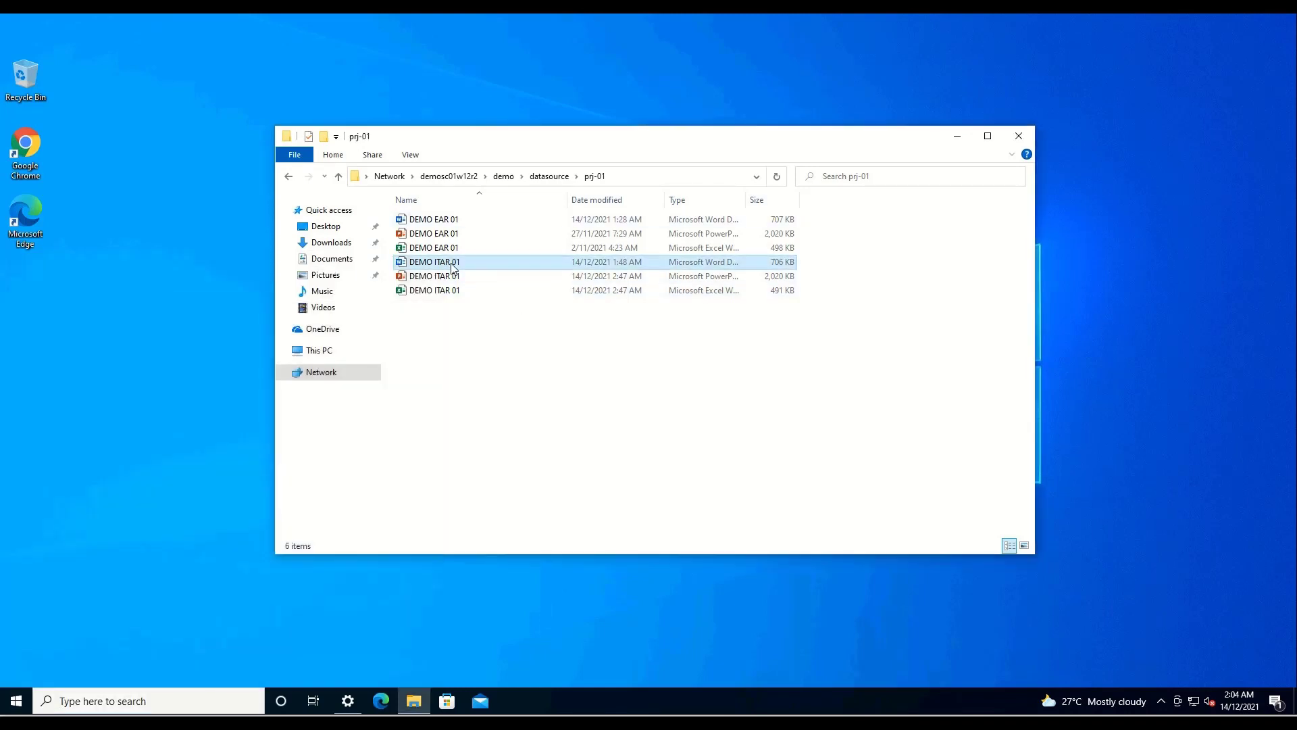
{"action": "double_click", "coordinate": [453, 266]}
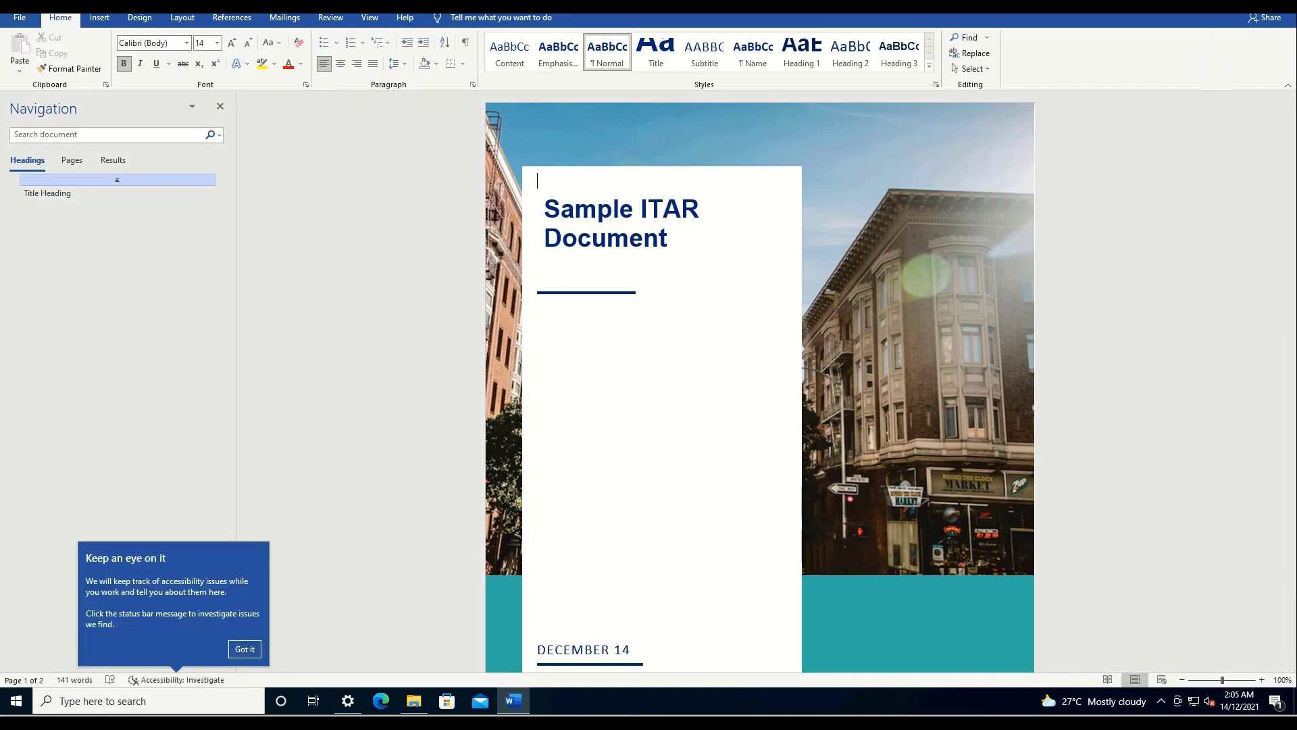
{"action": "left_click", "coordinate": [1220, 6]}
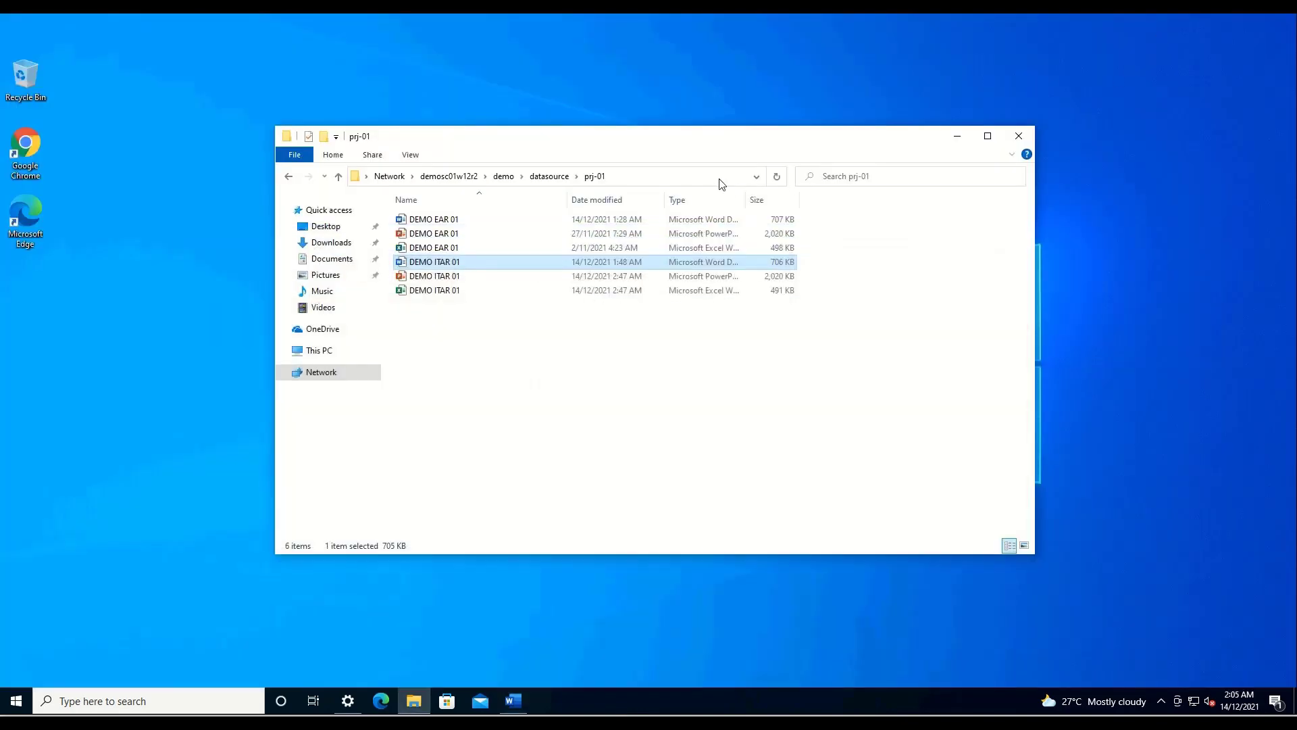
View the DEMO ITAR 01 presentation, close it, and open the DEMO ITAR 01 Excel workbook.
{"action": "double_click", "coordinate": [438, 277]}
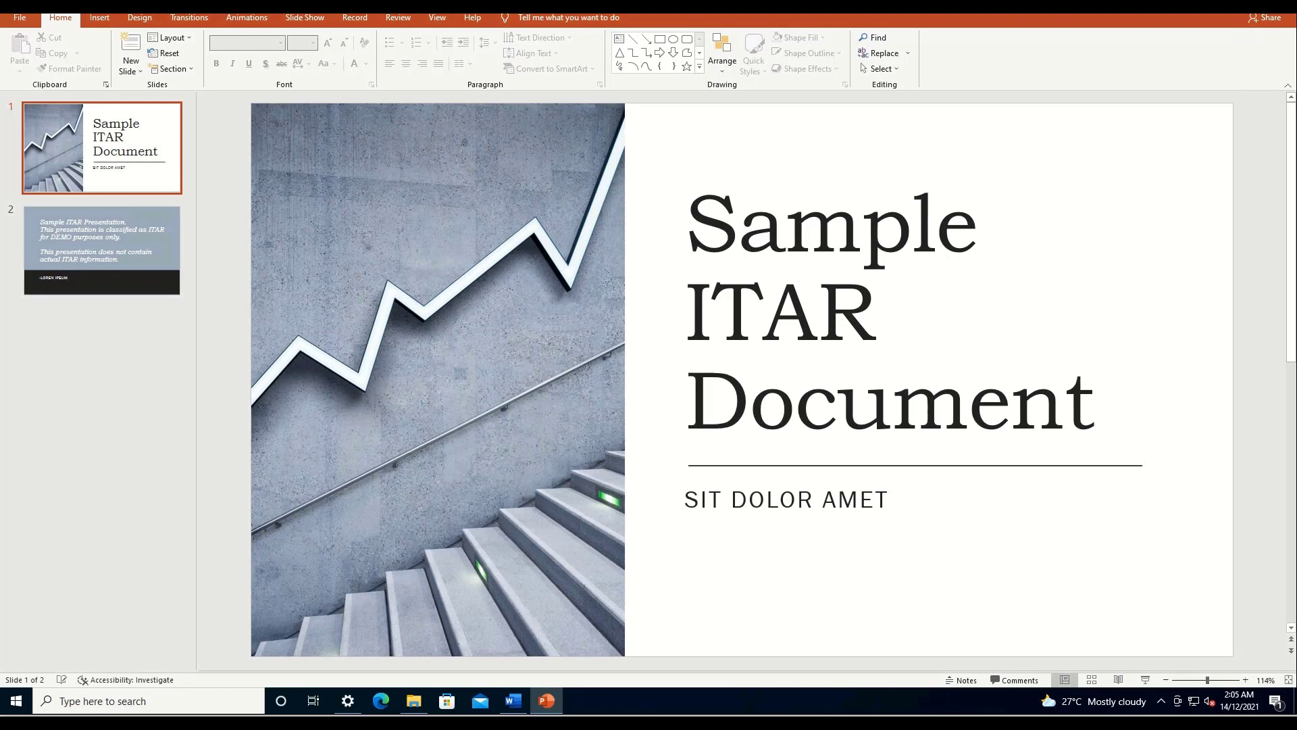
{"action": "key", "text": "alt+F4"}
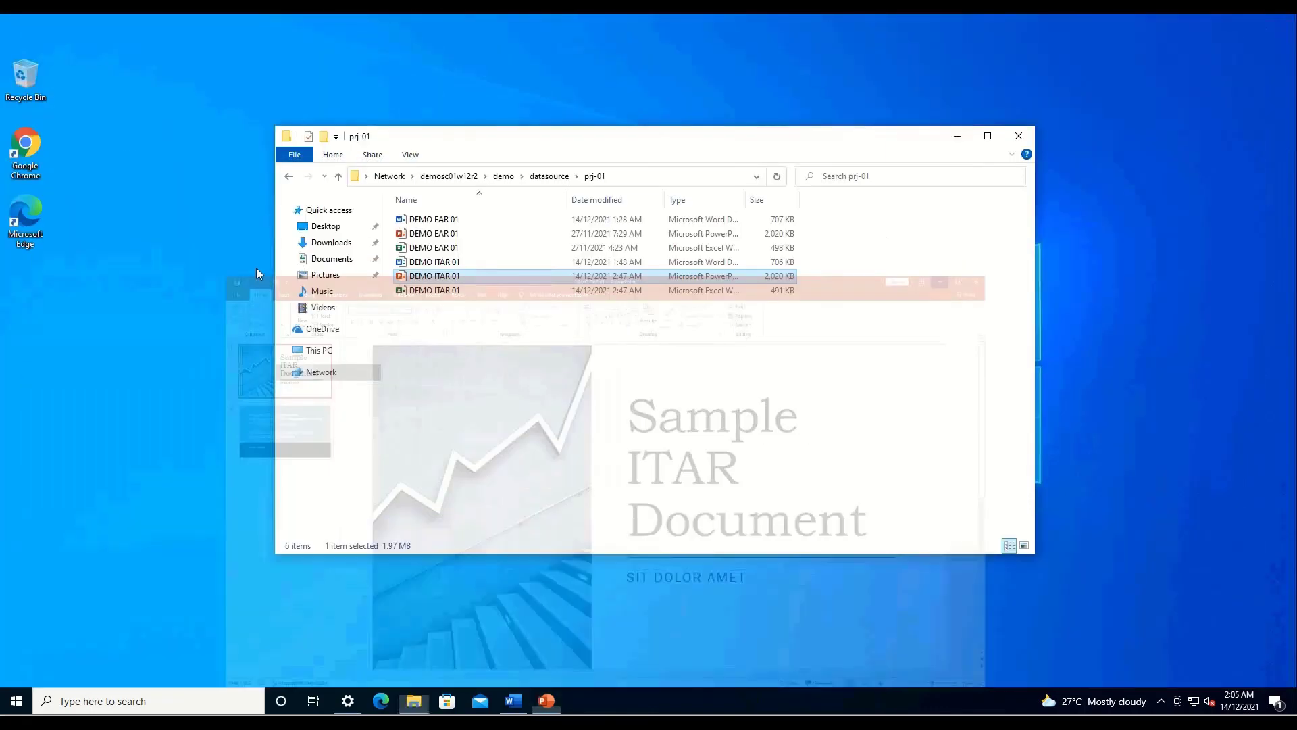
{"action": "double_click", "coordinate": [440, 291]}
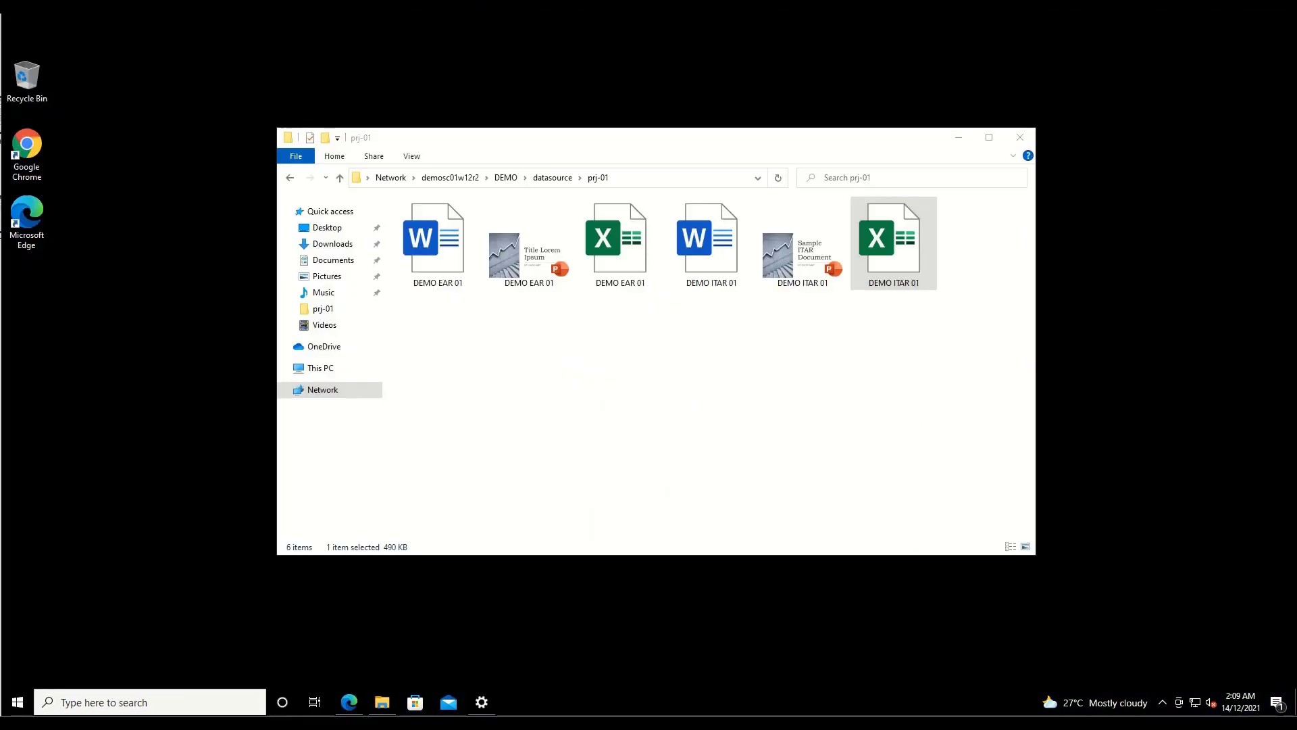
As the other user, try opening the DEMO ITAR 01 presentation and workbook, getting access denied.
{"action": "left_click", "coordinate": [18, 702]}
{"action": "mouse_move", "coordinate": [23, 549]}
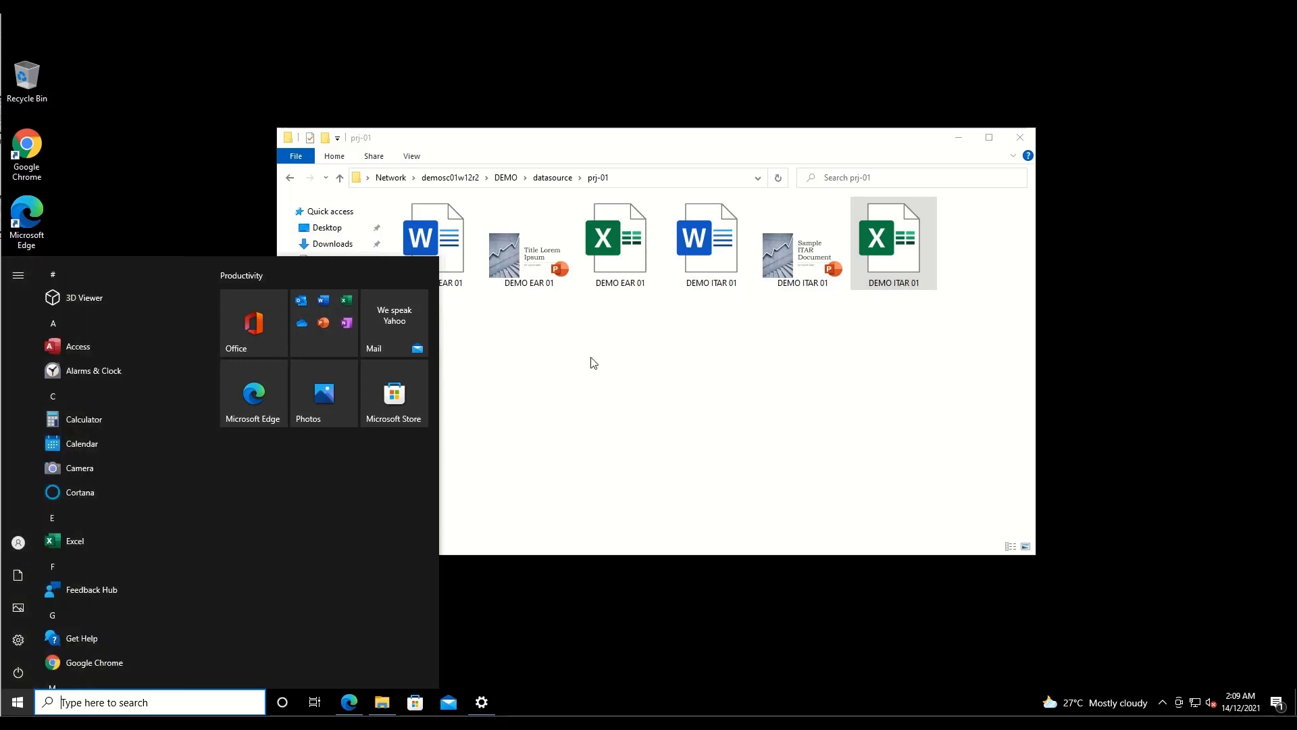
{"action": "left_click", "coordinate": [614, 342]}
{"action": "left_click", "coordinate": [690, 272]}
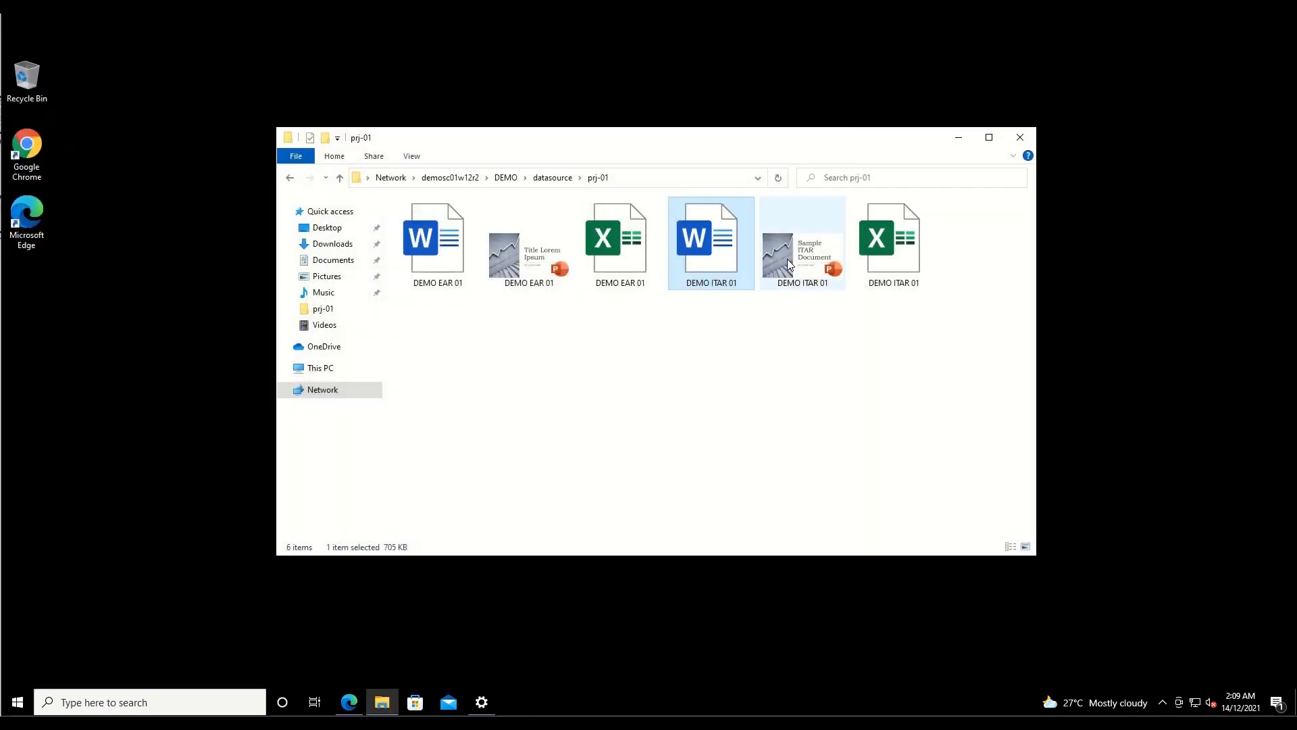
{"action": "double_click", "coordinate": [788, 258]}
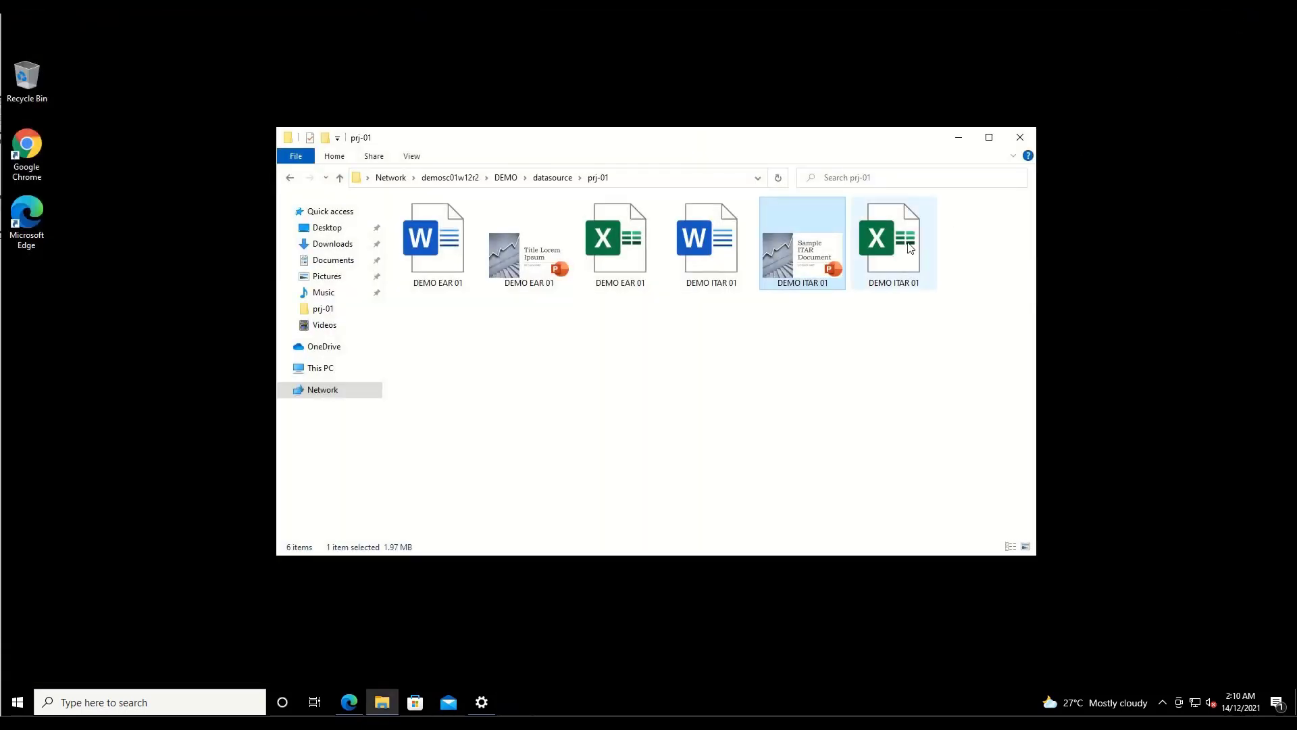
{"action": "double_click", "coordinate": [910, 248]}
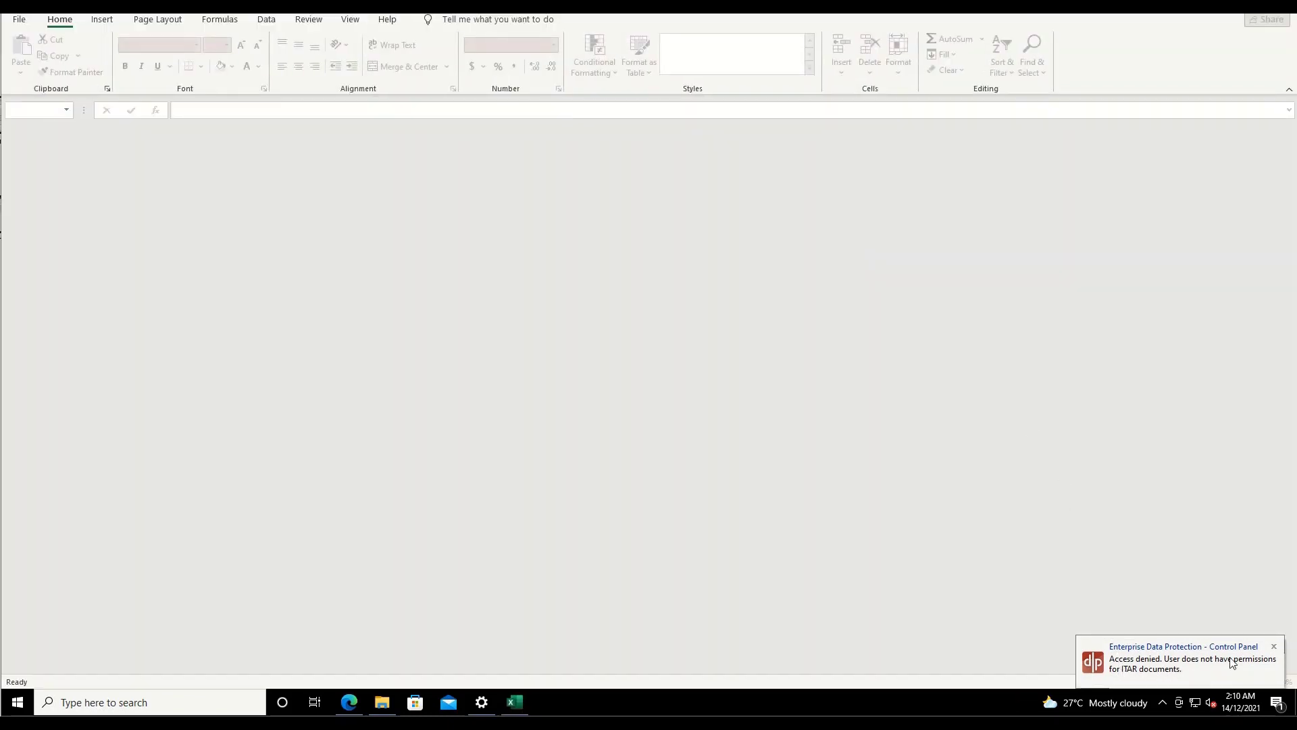
Dismiss the Enterprise Data Protection notice that denies access to the ITAR documents.
{"action": "left_click", "coordinate": [1275, 648]}
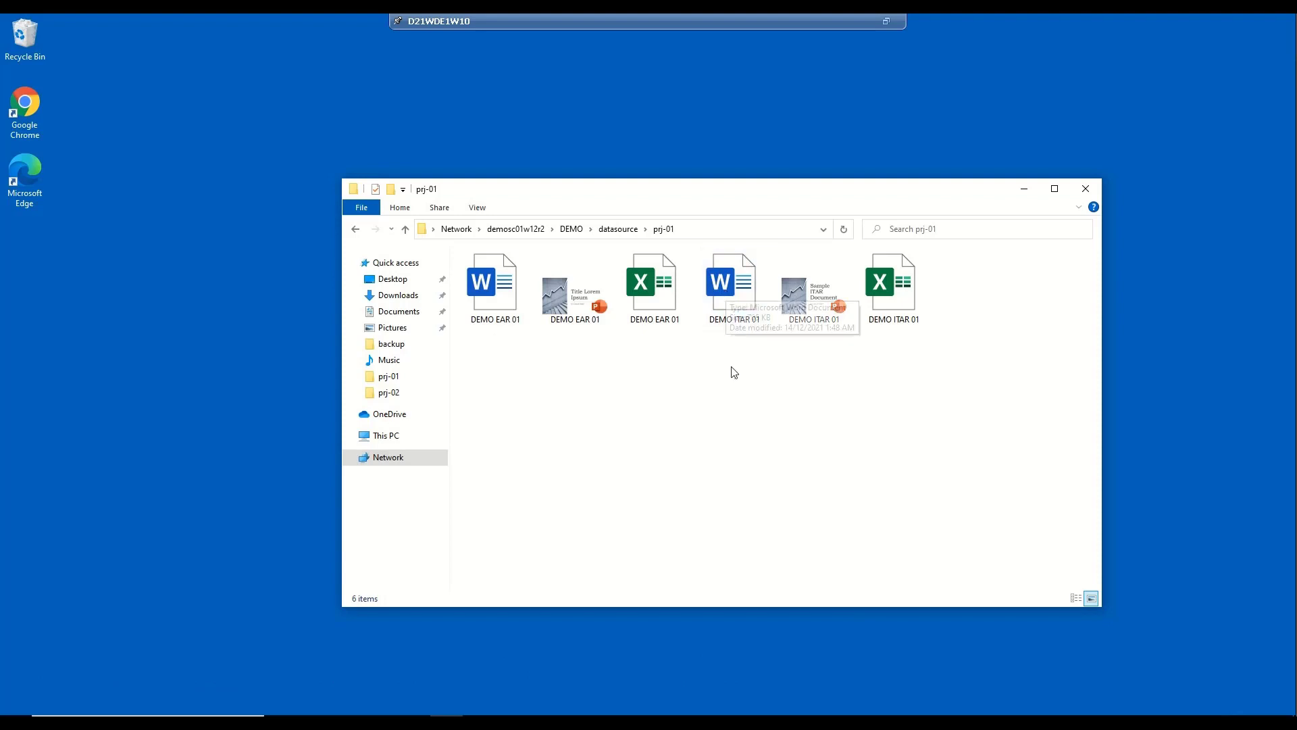
Select the DEMO ITAR 01 files, then browse the prj-02 project folder.
{"action": "left_click_drag", "start_coordinate": [731, 365], "coordinate": [942, 277]}
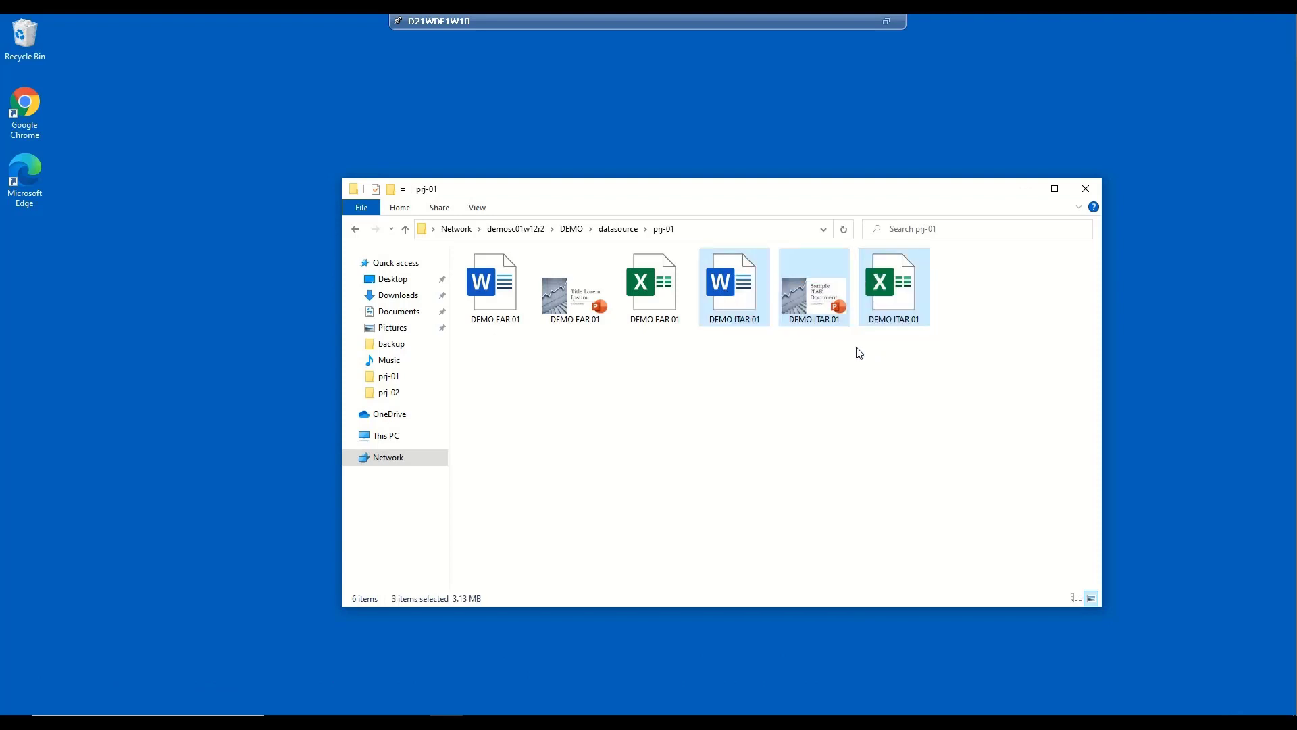
{"action": "left_click", "coordinate": [615, 232]}
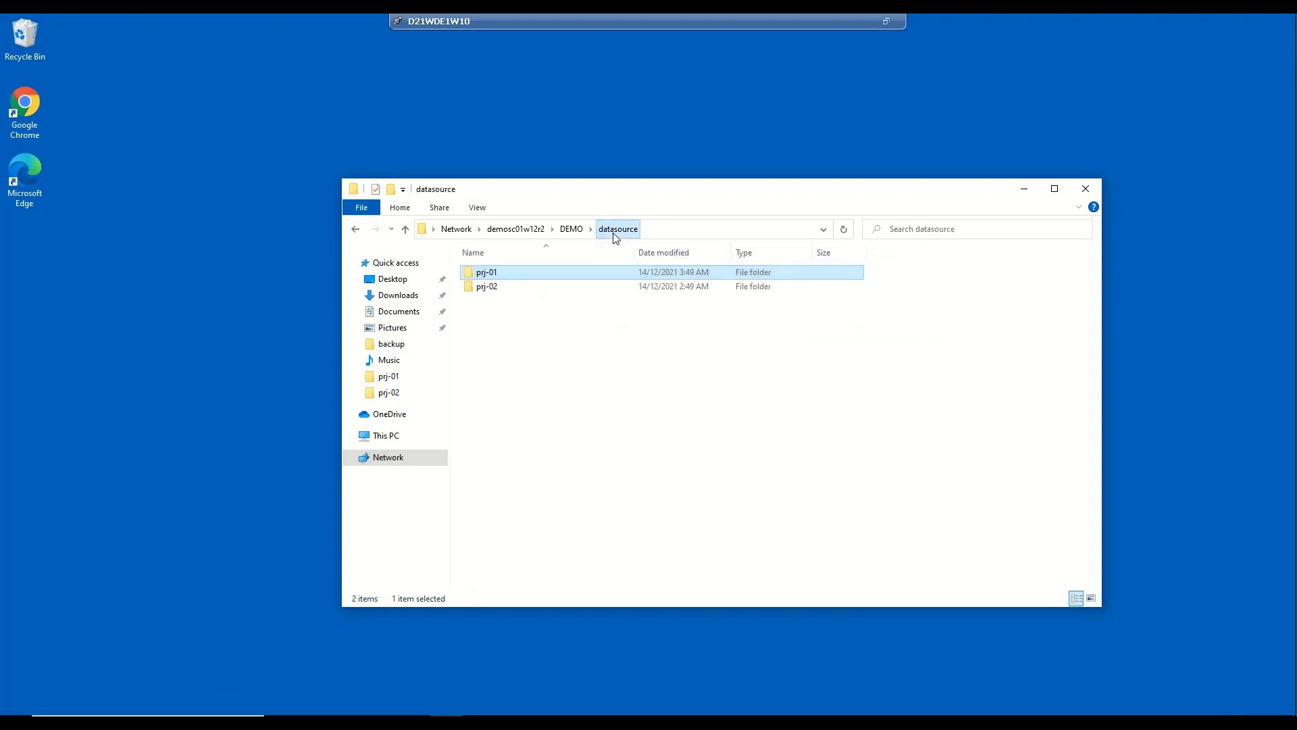
{"action": "double_click", "coordinate": [486, 288]}
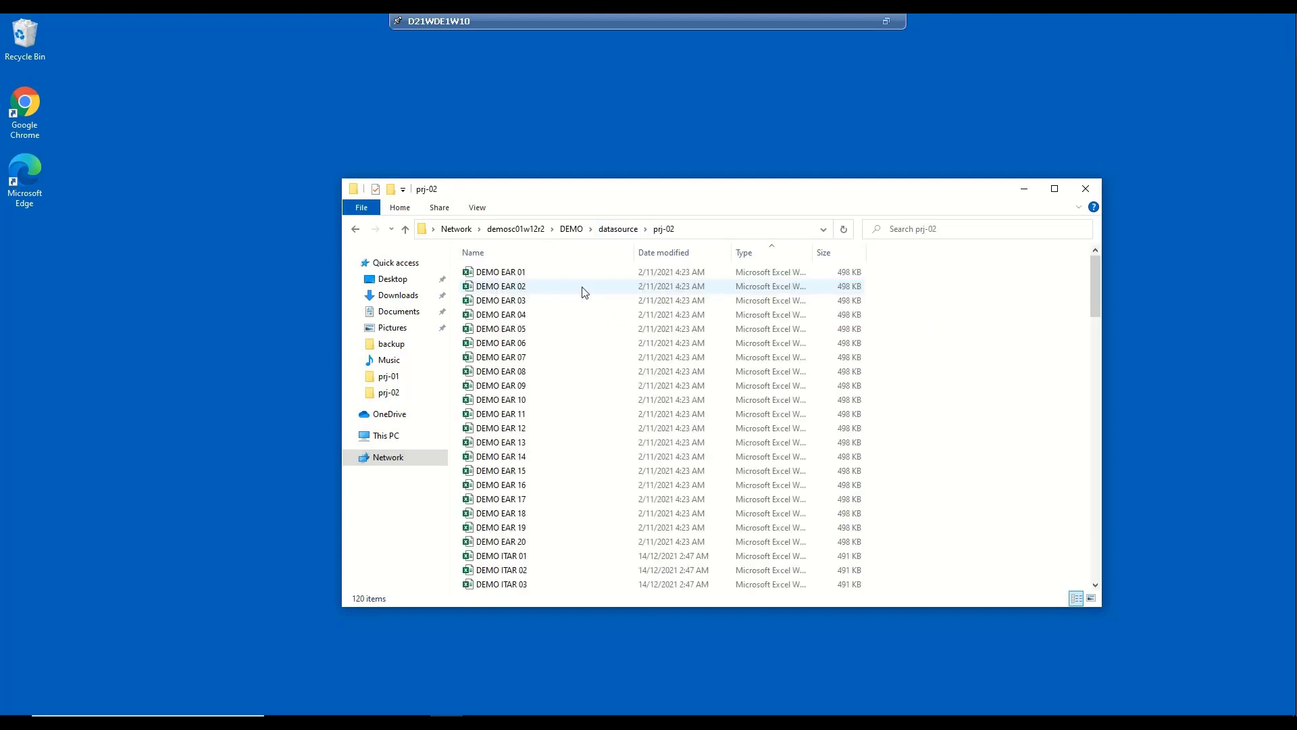
Open the records center's ITAR folder from DEMO and confirm it is empty.
{"action": "left_click", "coordinate": [571, 234]}
{"action": "double_click", "coordinate": [507, 303]}
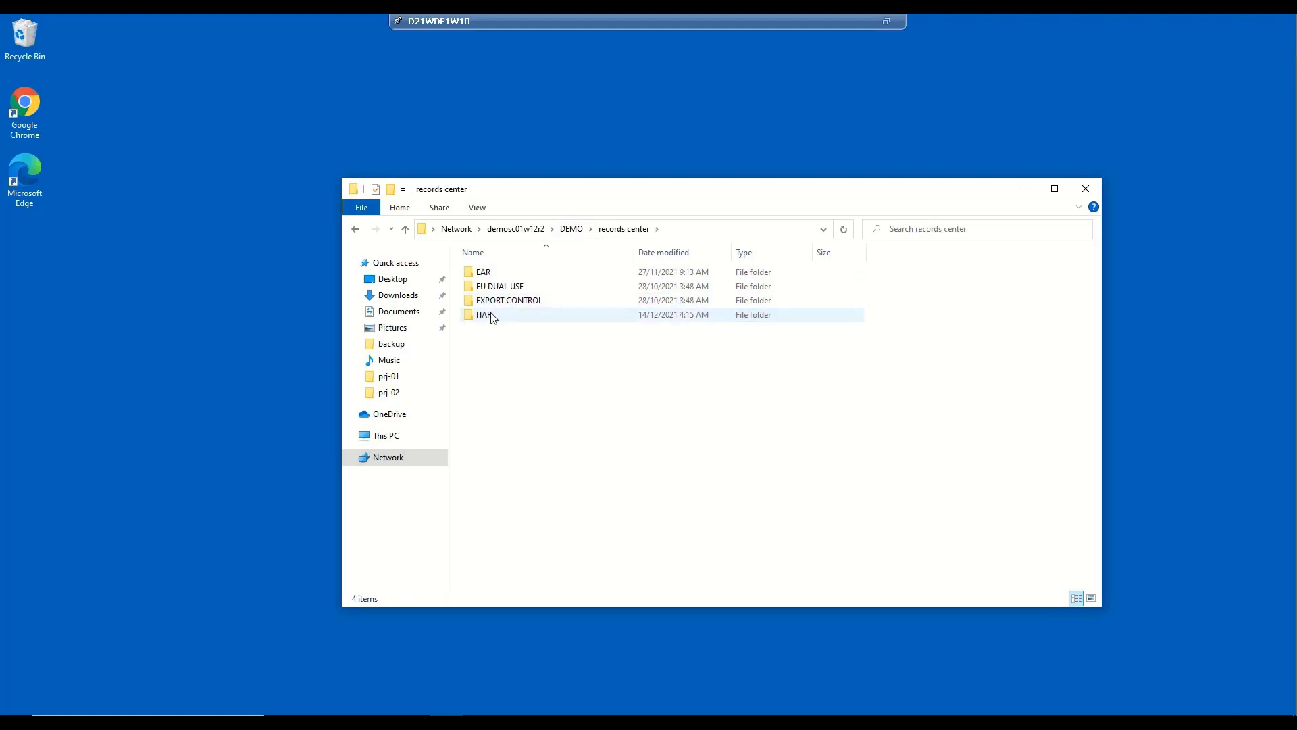
{"action": "double_click", "coordinate": [492, 316]}
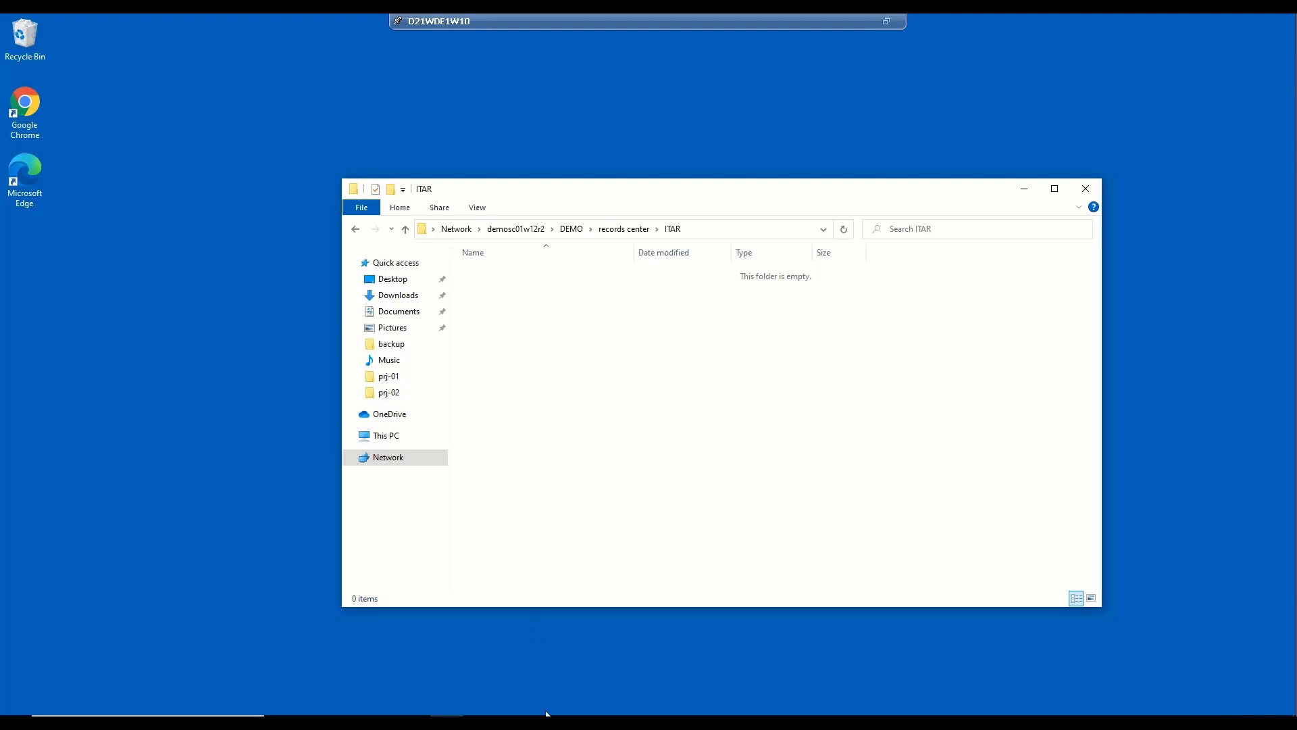
Open the 'Move ITAR Documents to ITAR Records Center' rule from the Smart Classifier Rules list.
{"action": "mouse_move", "coordinate": [546, 723]}
{"action": "left_click", "coordinate": [548, 666]}
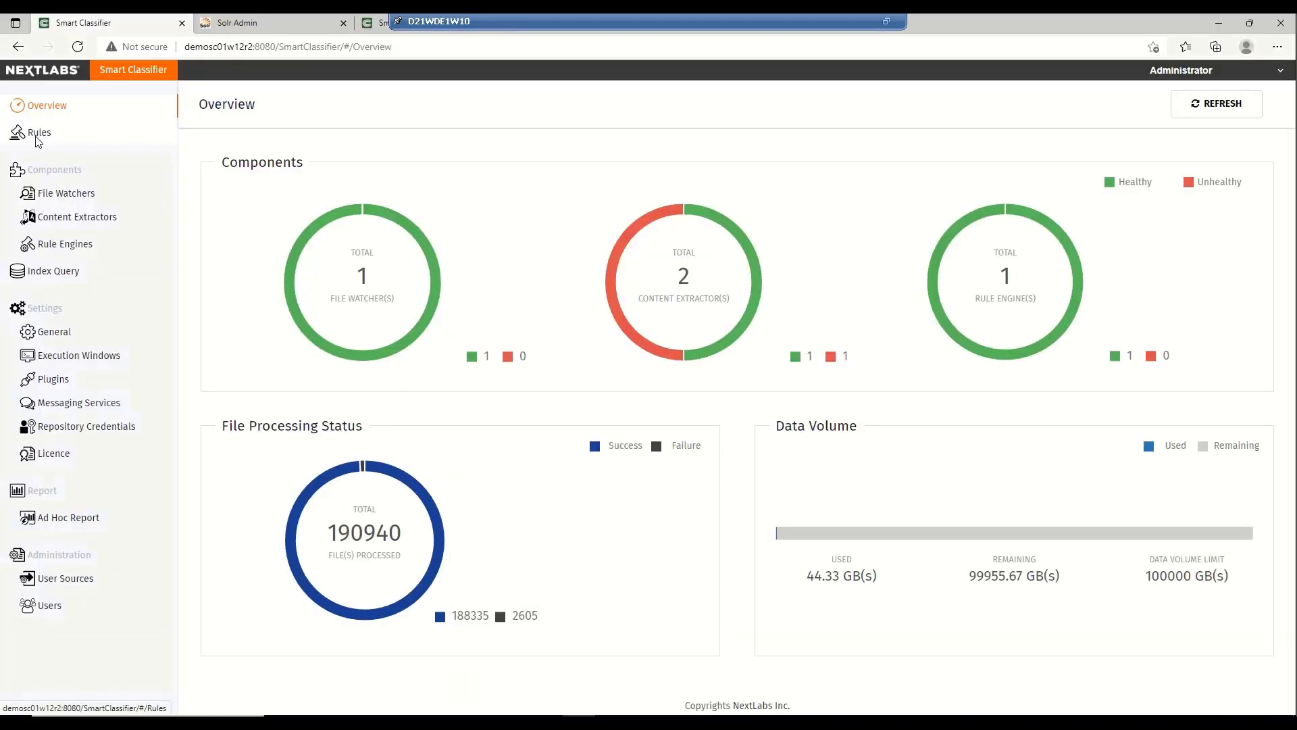
{"action": "left_click", "coordinate": [37, 137]}
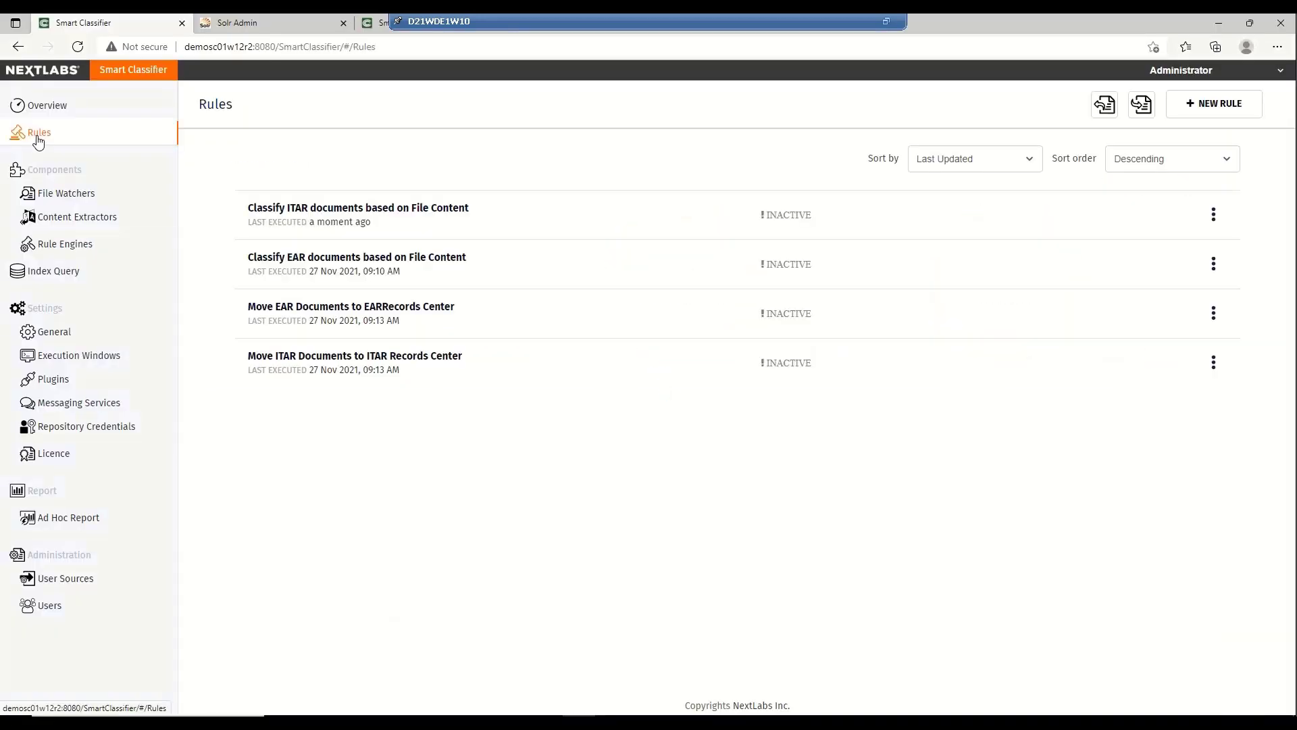
{"action": "left_click", "coordinate": [283, 363]}
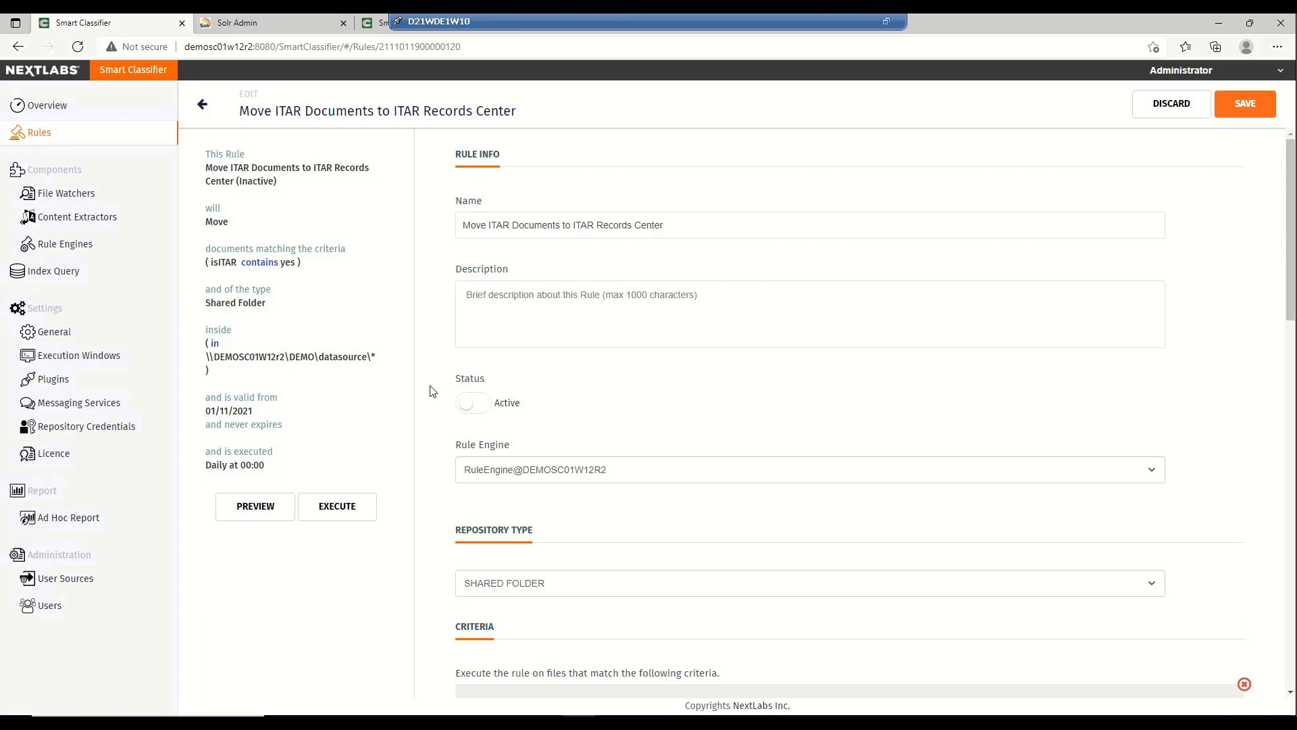
Review the rule's isITAR = yes criteria and its datasource directory path.
{"action": "scroll", "coordinate": [434, 388], "scroll_direction": "down", "scroll_amount": 3}
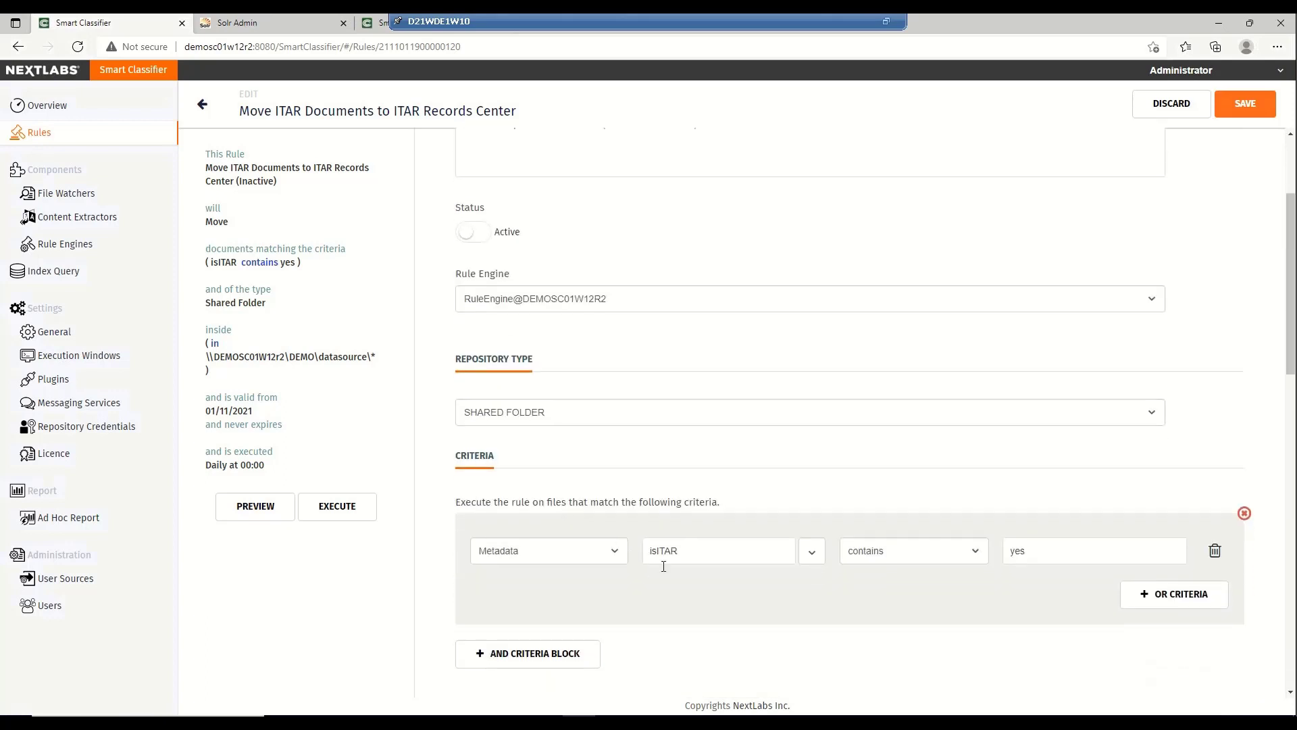
{"action": "double_click", "coordinate": [684, 551]}
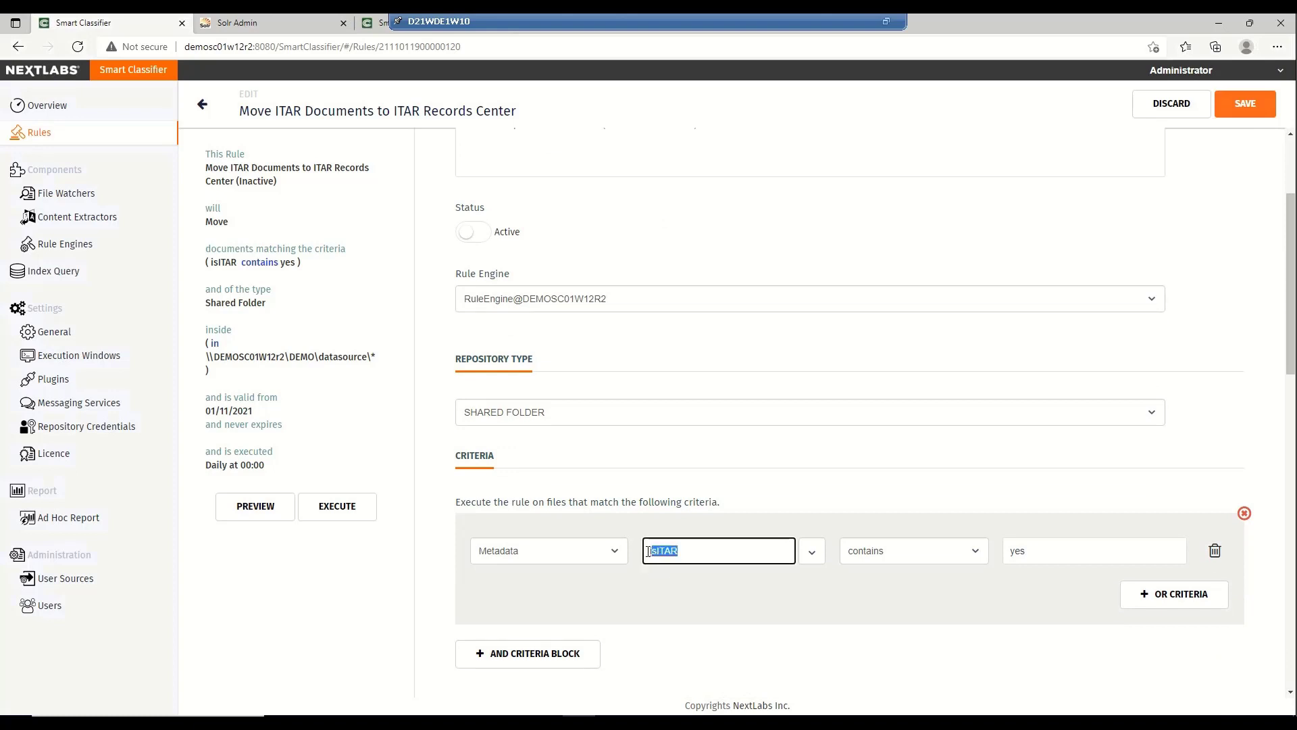
{"action": "left_click", "coordinate": [810, 595]}
{"action": "scroll", "coordinate": [784, 585], "scroll_direction": "down", "scroll_amount": 1}
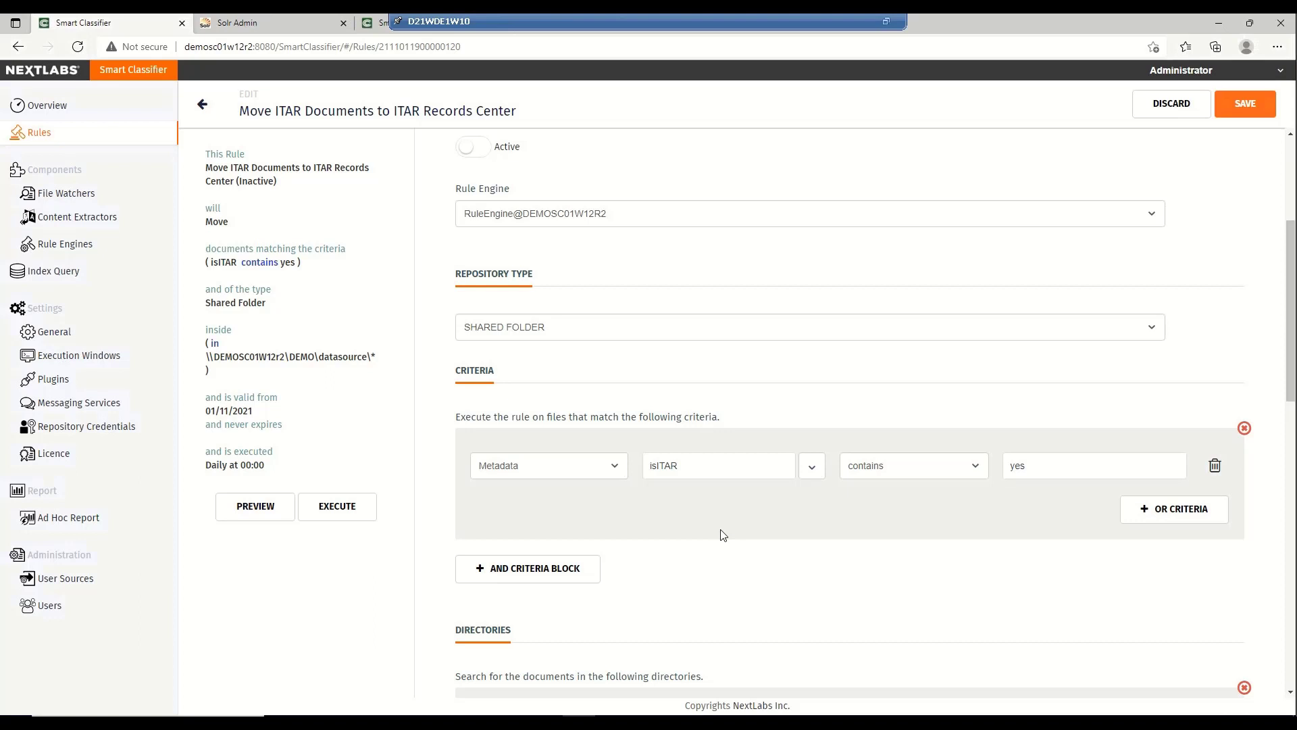
{"action": "scroll", "coordinate": [720, 530], "scroll_direction": "down", "scroll_amount": 1}
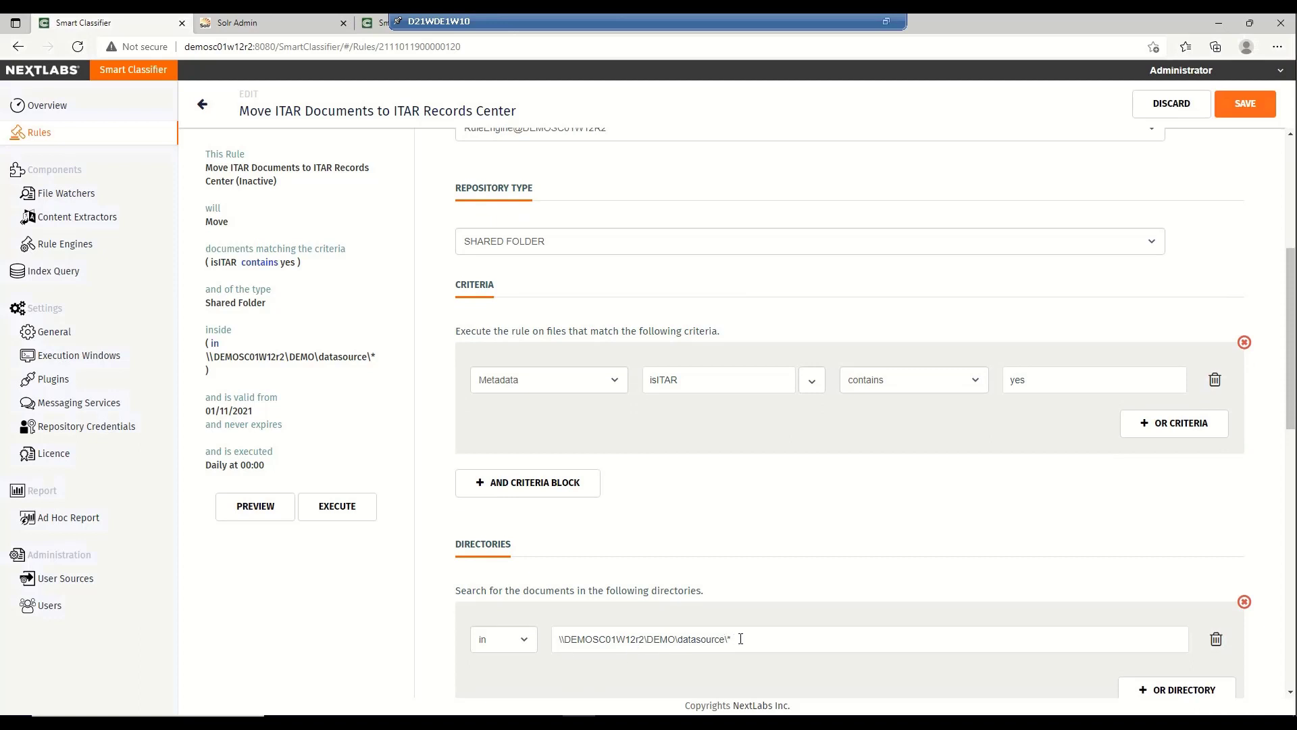
{"action": "left_click_drag", "start_coordinate": [739, 638], "coordinate": [560, 638]}
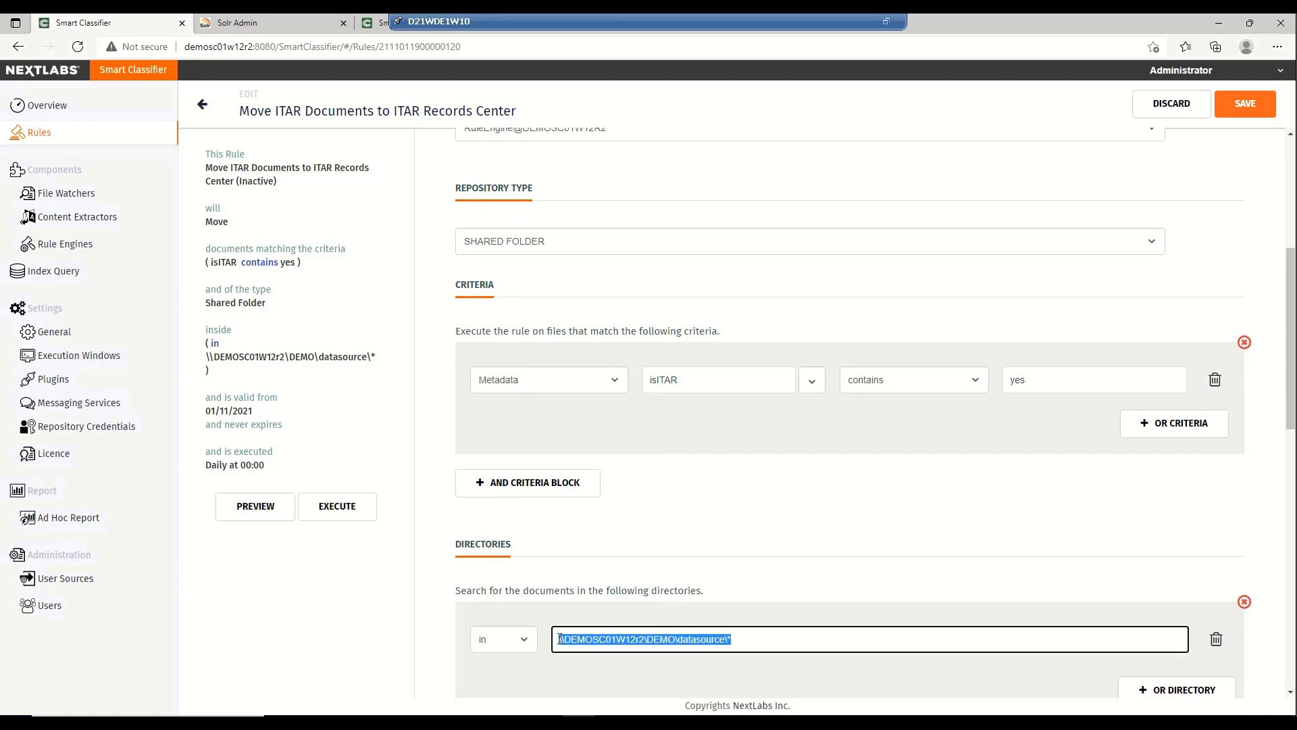
{"action": "left_click", "coordinate": [585, 675]}
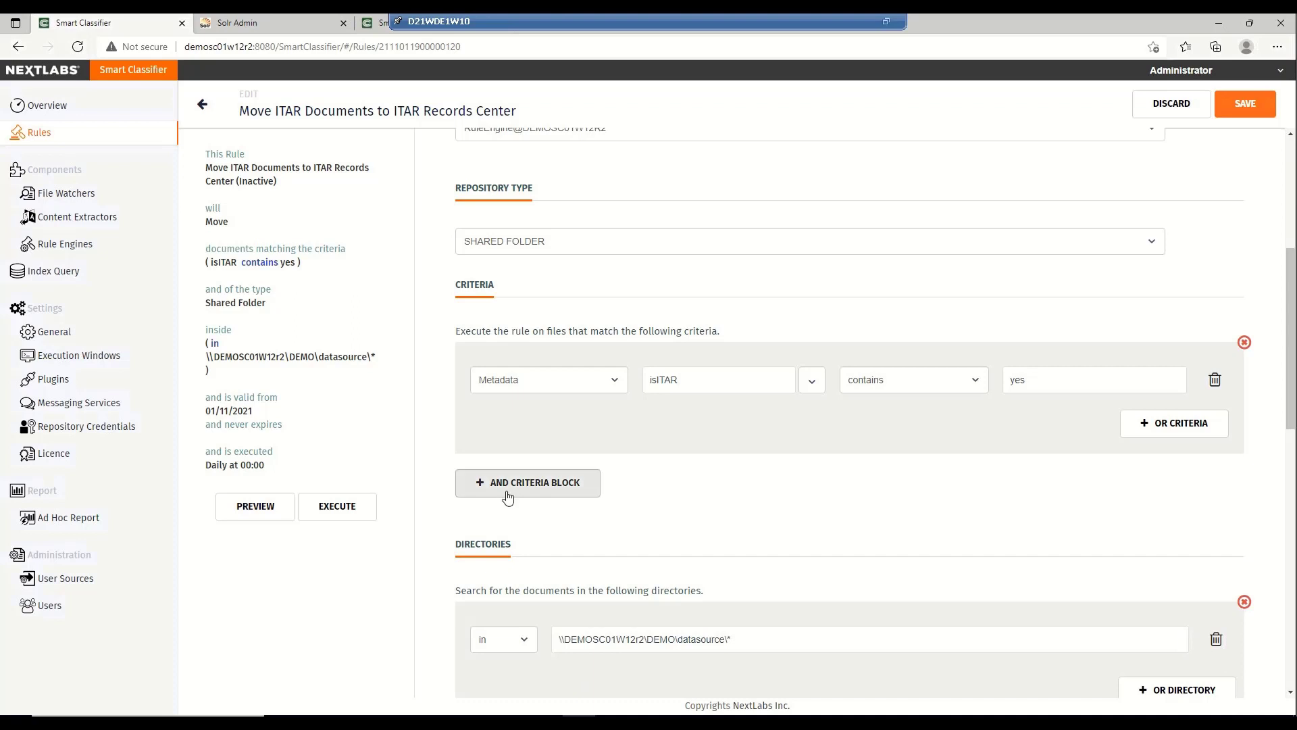
Check the ITAR destination folder and daily schedule, then preview the matching documents.
{"action": "scroll", "coordinate": [507, 500], "scroll_direction": "down", "scroll_amount": 2}
{"action": "scroll", "coordinate": [509, 513], "scroll_direction": "down", "scroll_amount": 4}
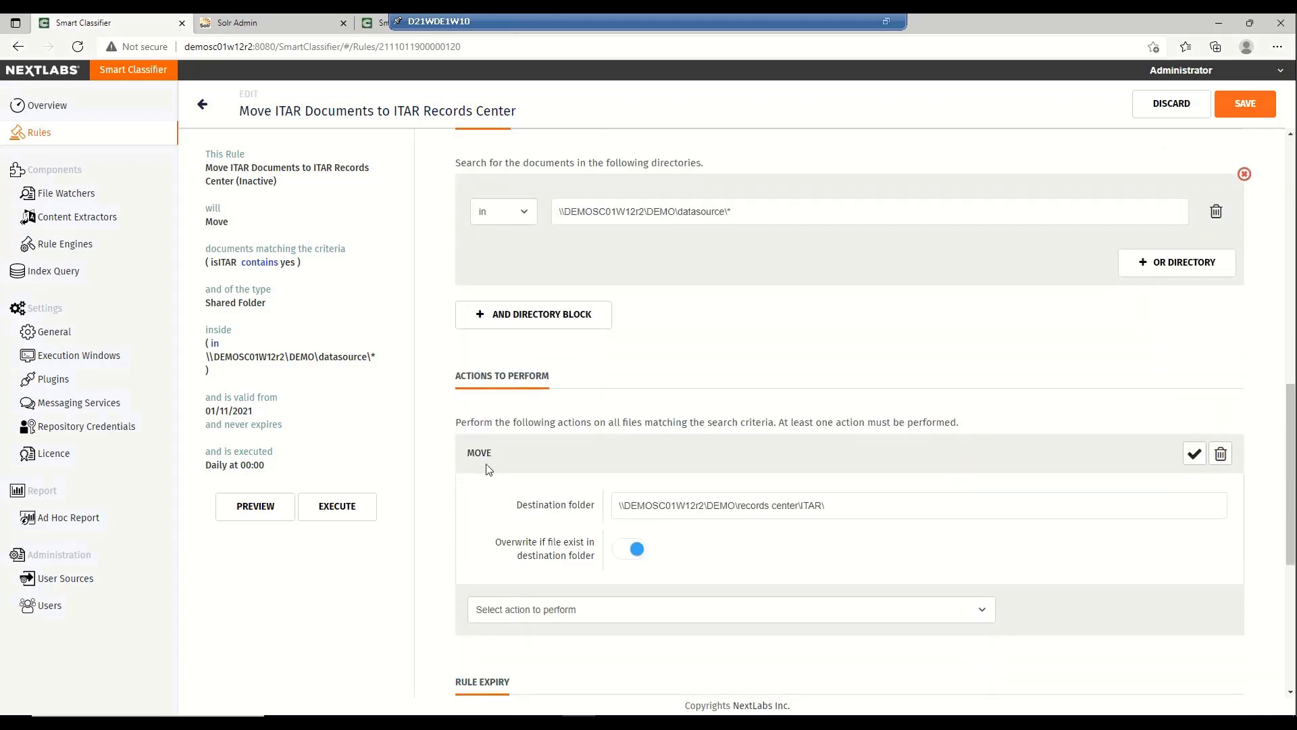
{"action": "left_click_drag", "start_coordinate": [831, 507], "coordinate": [609, 510]}
{"action": "left_click", "coordinate": [744, 552]}
{"action": "scroll", "coordinate": [733, 553], "scroll_direction": "down", "scroll_amount": 5}
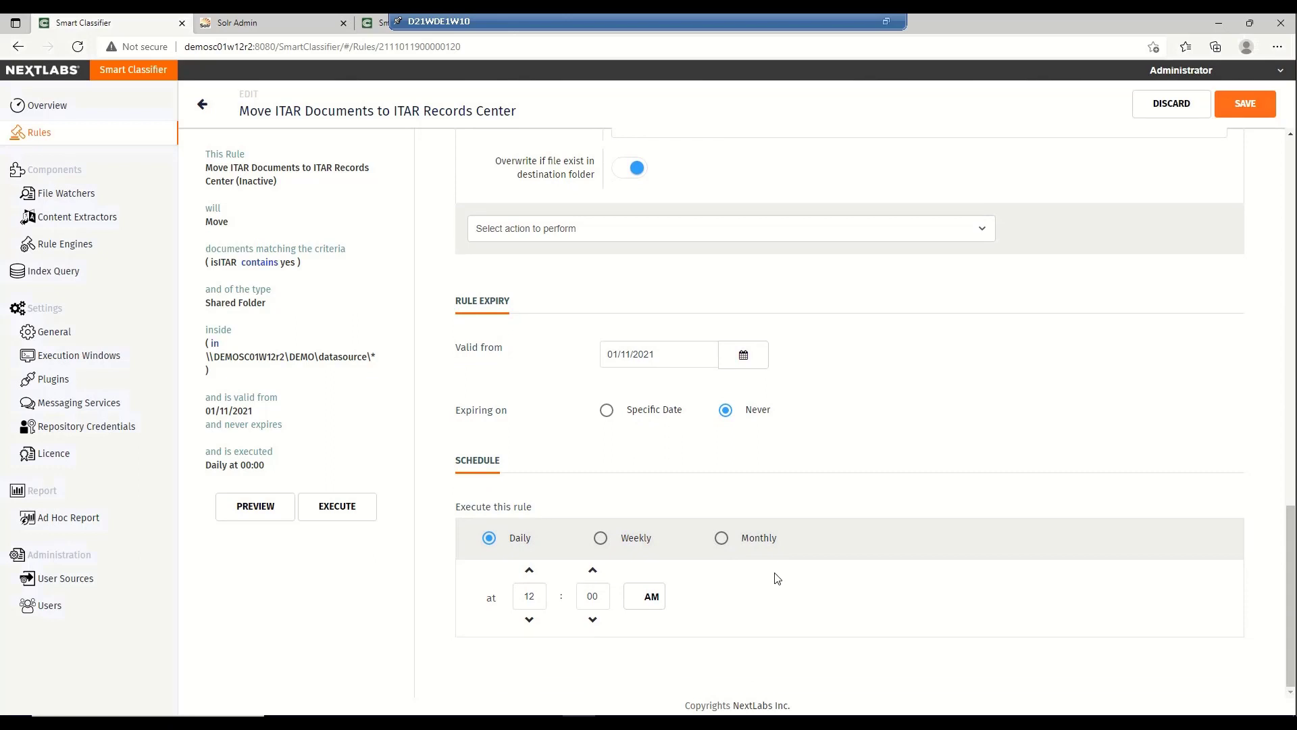
{"action": "scroll", "coordinate": [775, 578], "scroll_direction": "up", "scroll_amount": 4}
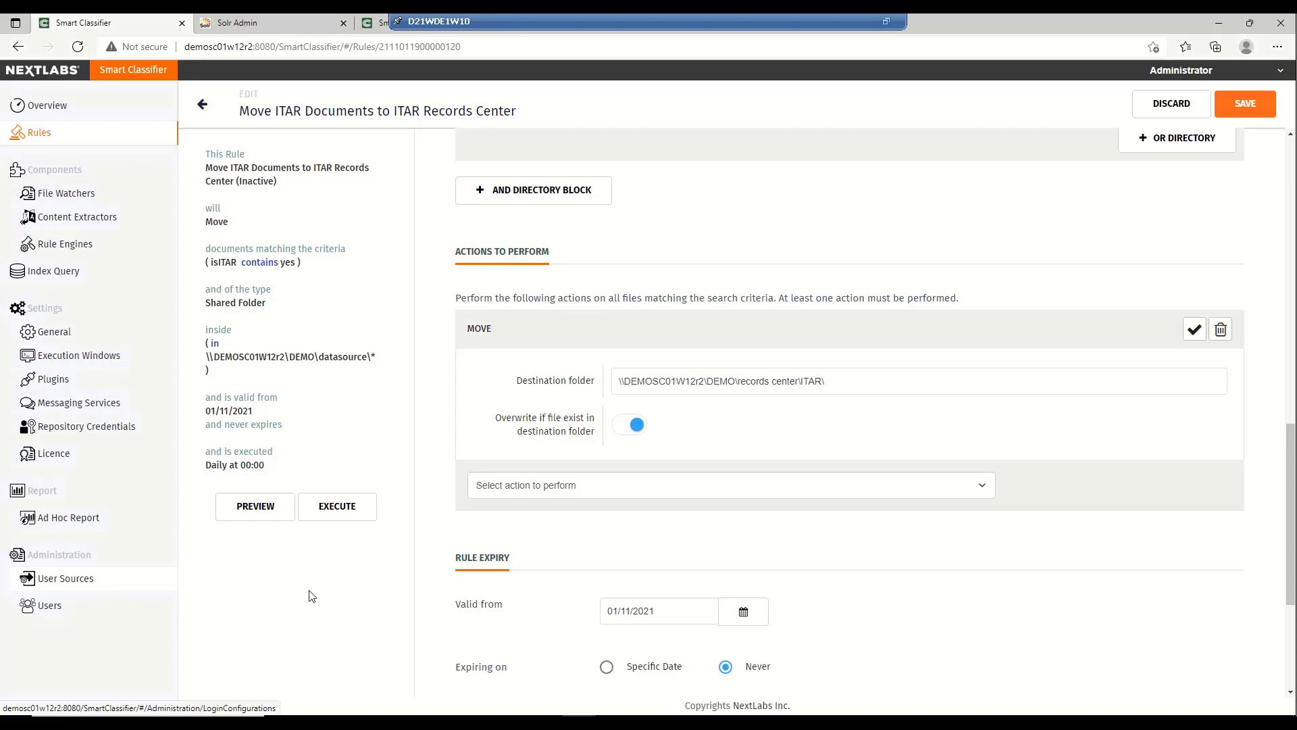
{"action": "left_click", "coordinate": [262, 518]}
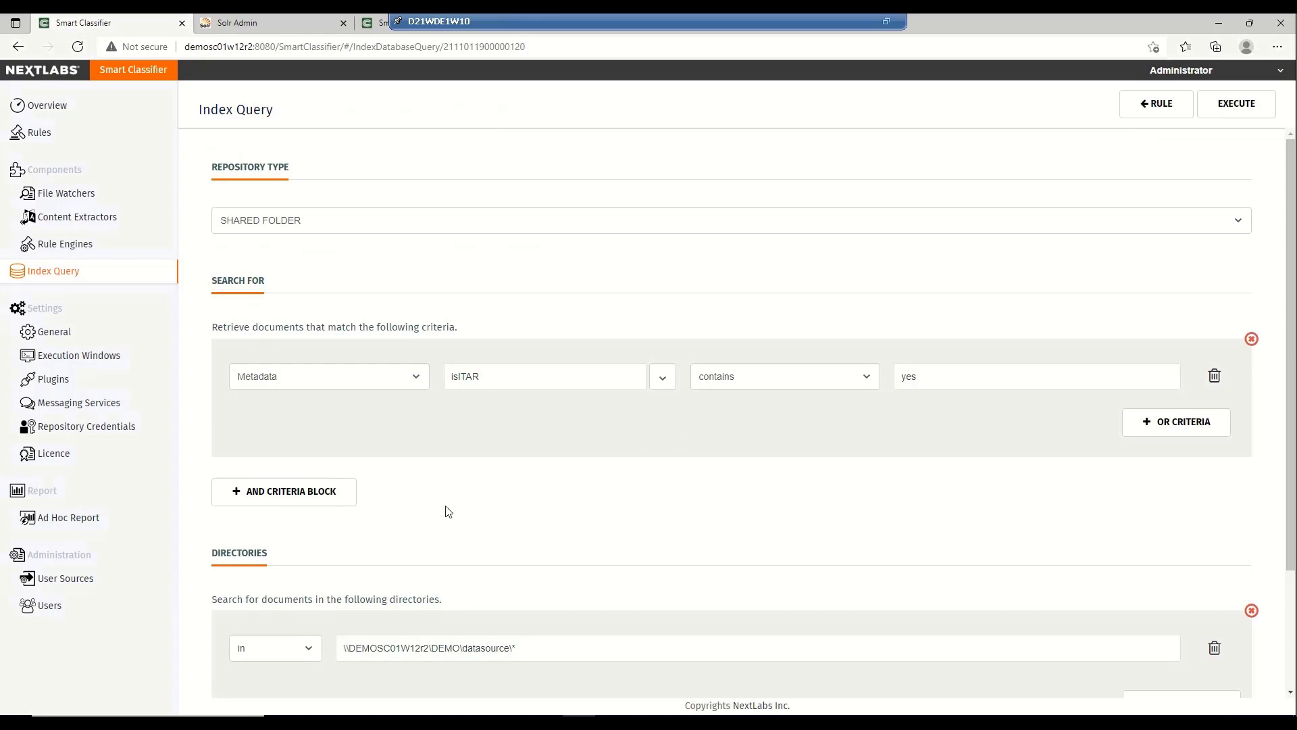
Run the Index Query and confirm 44 files match isITAR contains yes.
{"action": "left_click", "coordinate": [1217, 118]}
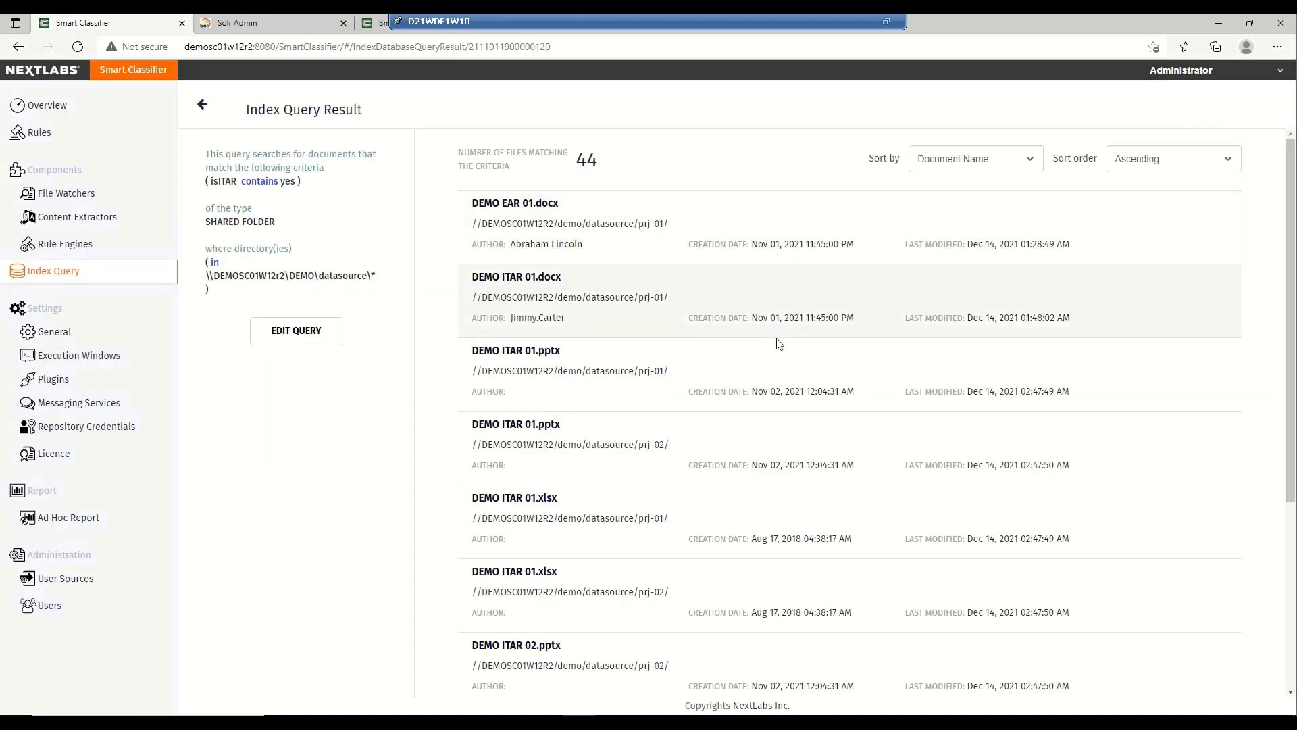
{"action": "scroll", "coordinate": [776, 395], "scroll_direction": "down", "scroll_amount": 4}
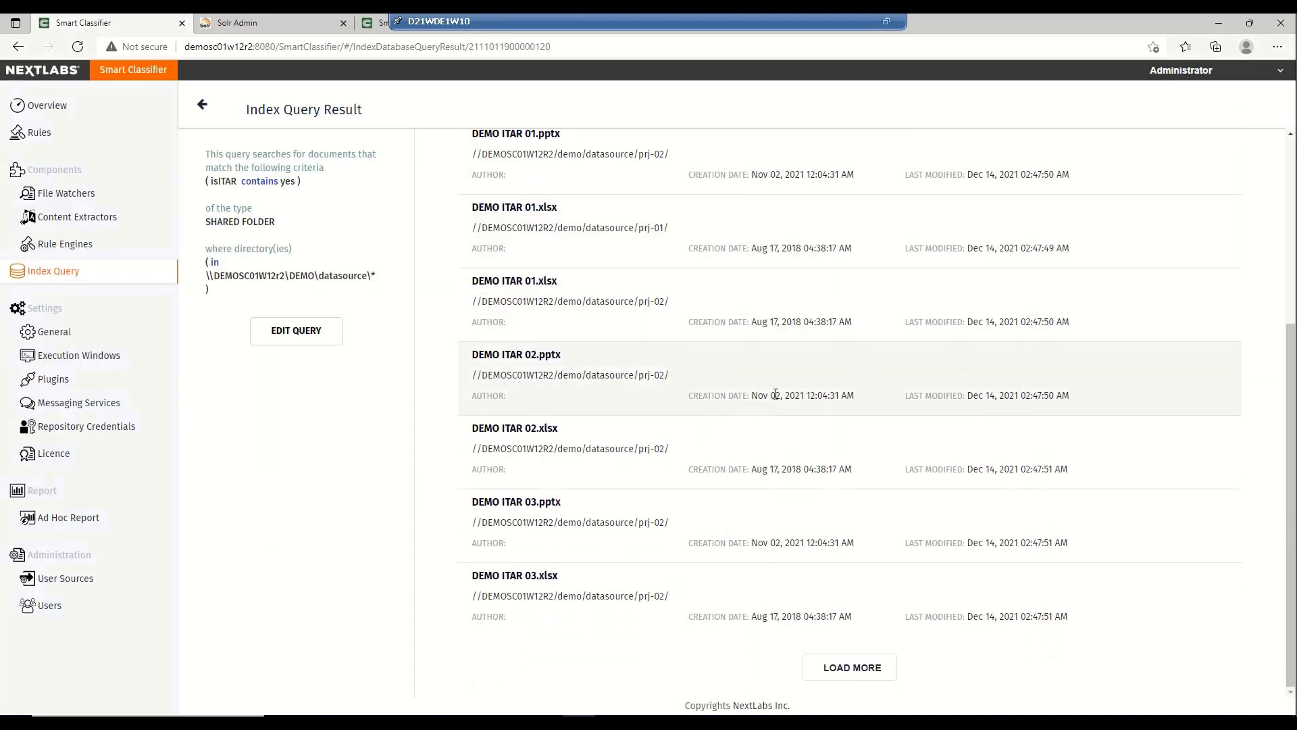
{"action": "scroll", "coordinate": [776, 395], "scroll_direction": "up", "scroll_amount": 4}
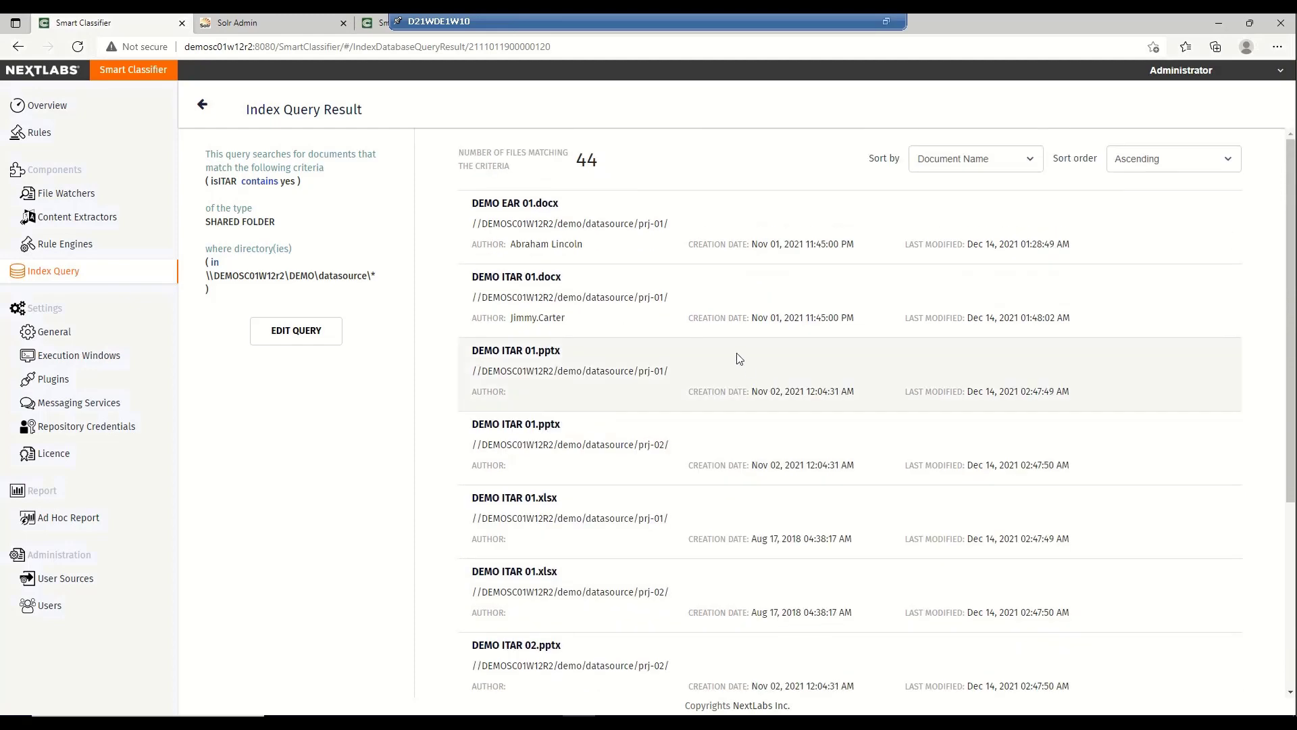
Execute the ITAR move rule from the Rules list.
{"action": "left_click", "coordinate": [40, 132]}
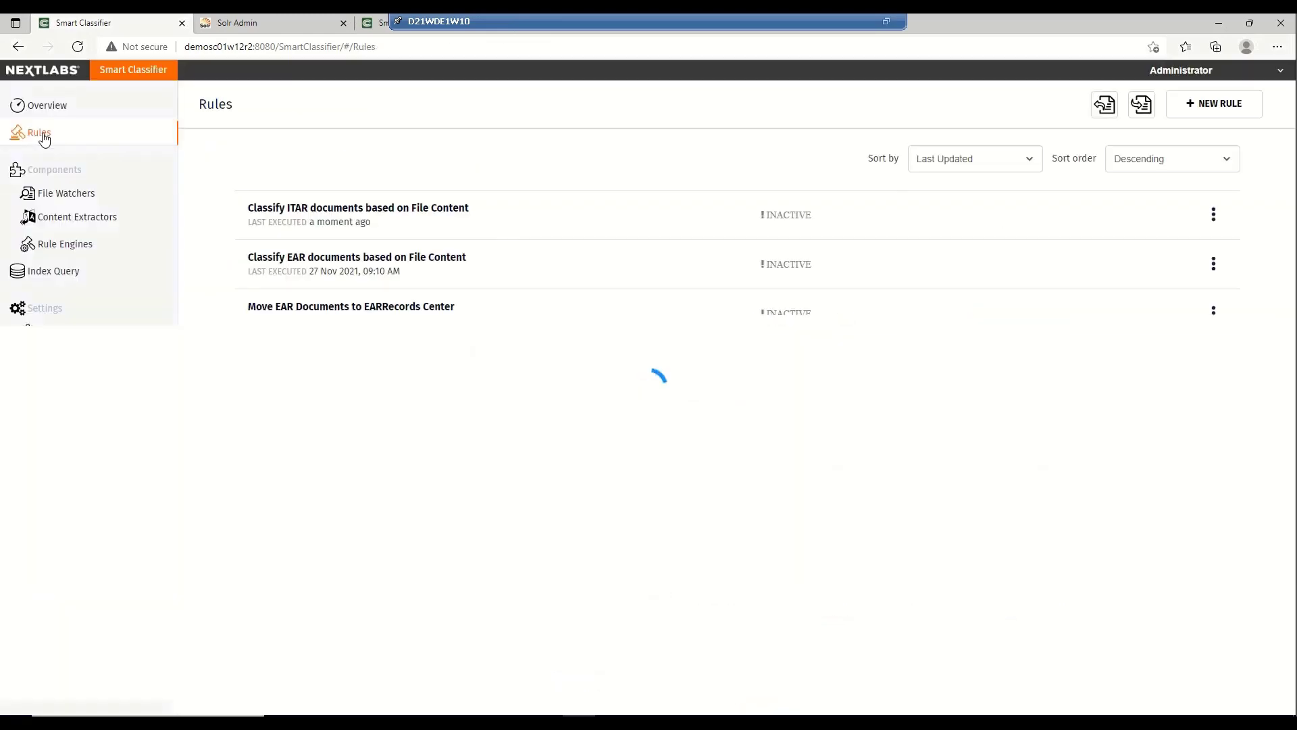
{"action": "left_click", "coordinate": [333, 365]}
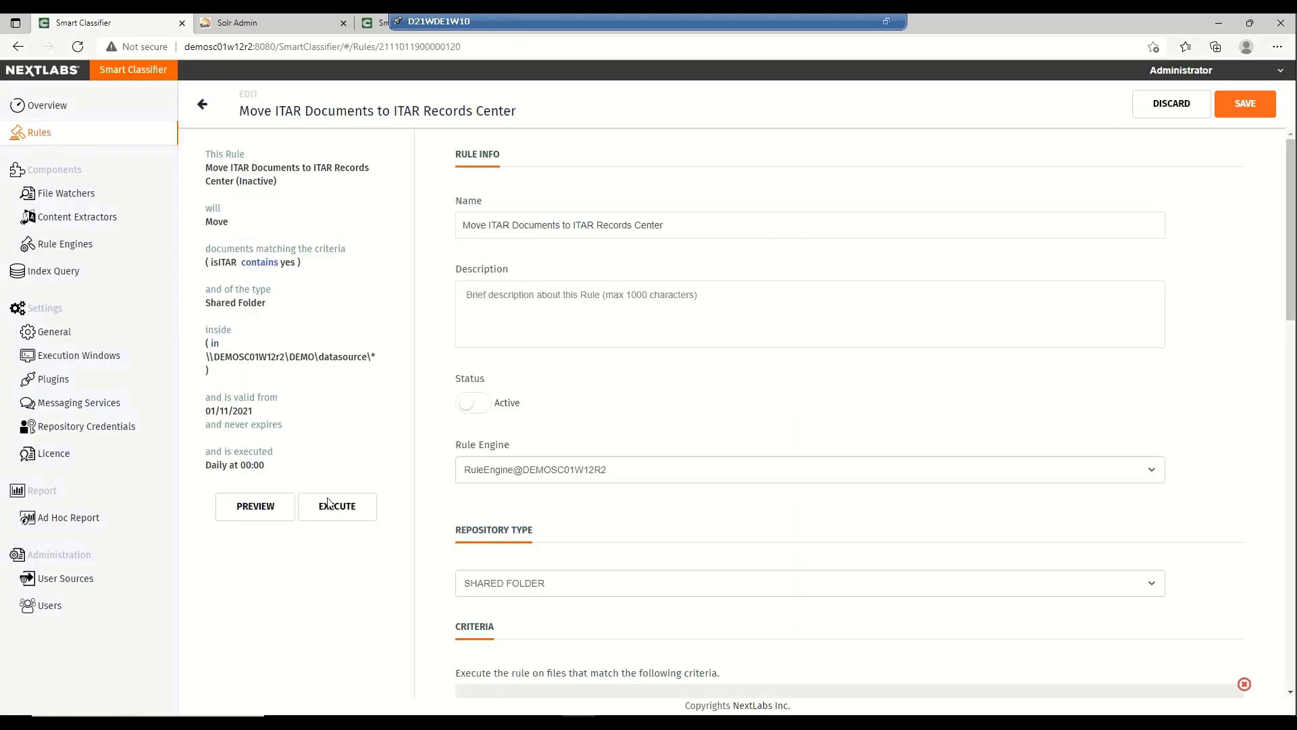
{"action": "left_click", "coordinate": [322, 517]}
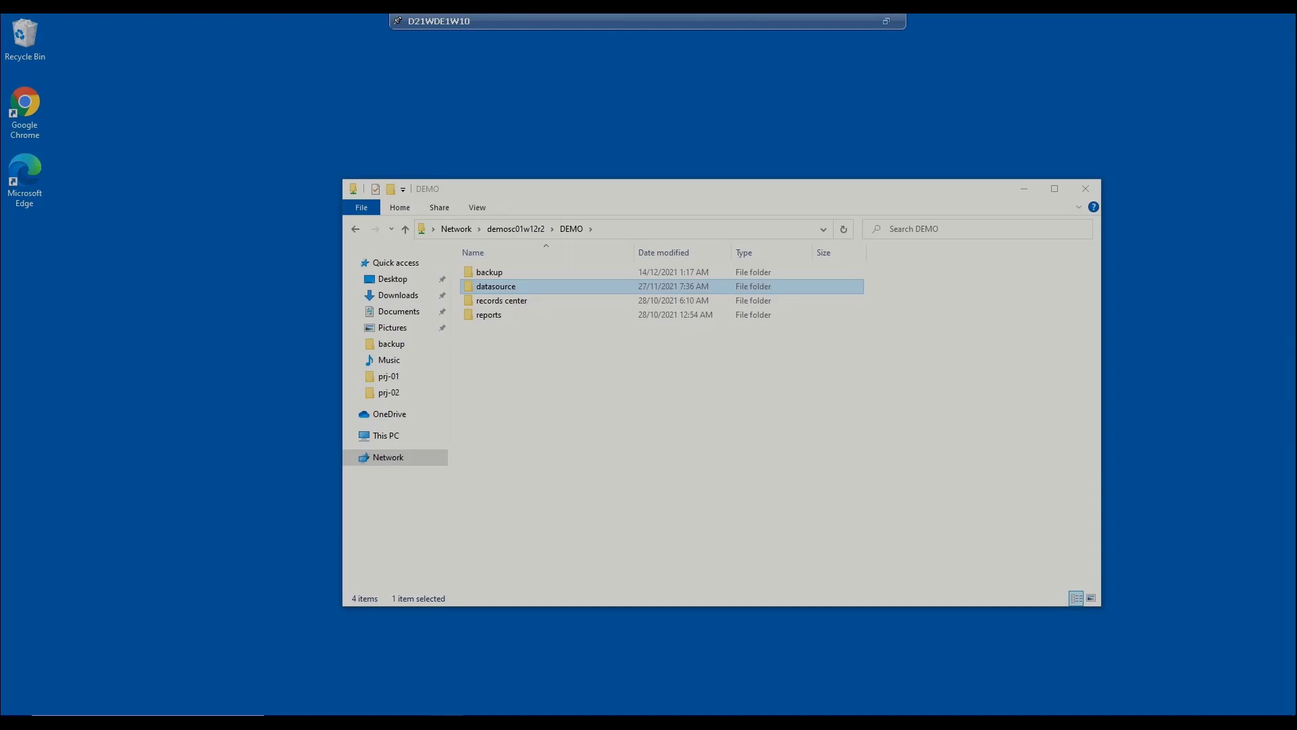
Confirm records center\ITAR now holds the 60 moved DEMO ITAR files.
{"action": "double_click", "coordinate": [489, 301]}
{"action": "double_click", "coordinate": [486, 315]}
{"action": "left_click", "coordinate": [508, 277]}
{"action": "mouse_move", "coordinate": [1096, 268]}
{"action": "left_mouse_down"}
{"action": "mouse_move", "coordinate": [1098, 485]}
{"action": "mouse_move", "coordinate": [1083, 259]}
{"action": "left_mouse_up"}
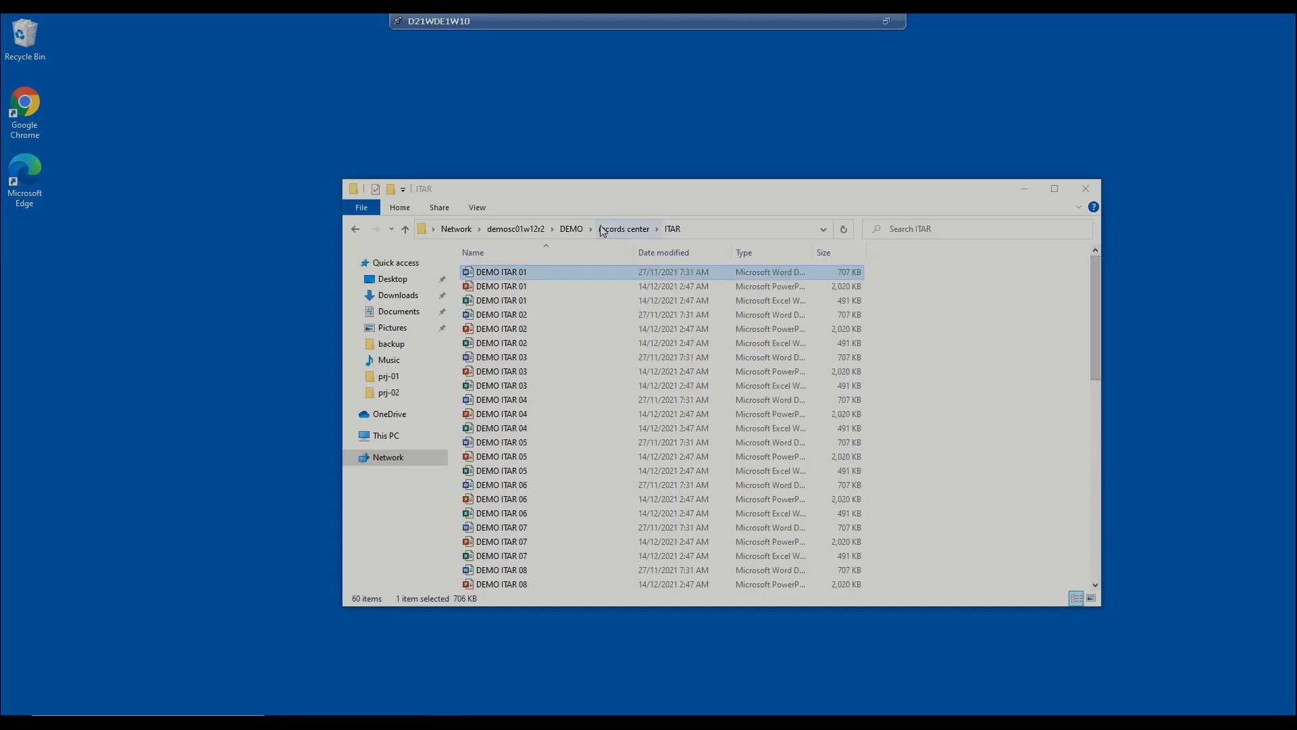
Check that prj-01 and prj-02 in datasource now contain only DEMO EAR files.
{"action": "left_click", "coordinate": [571, 229]}
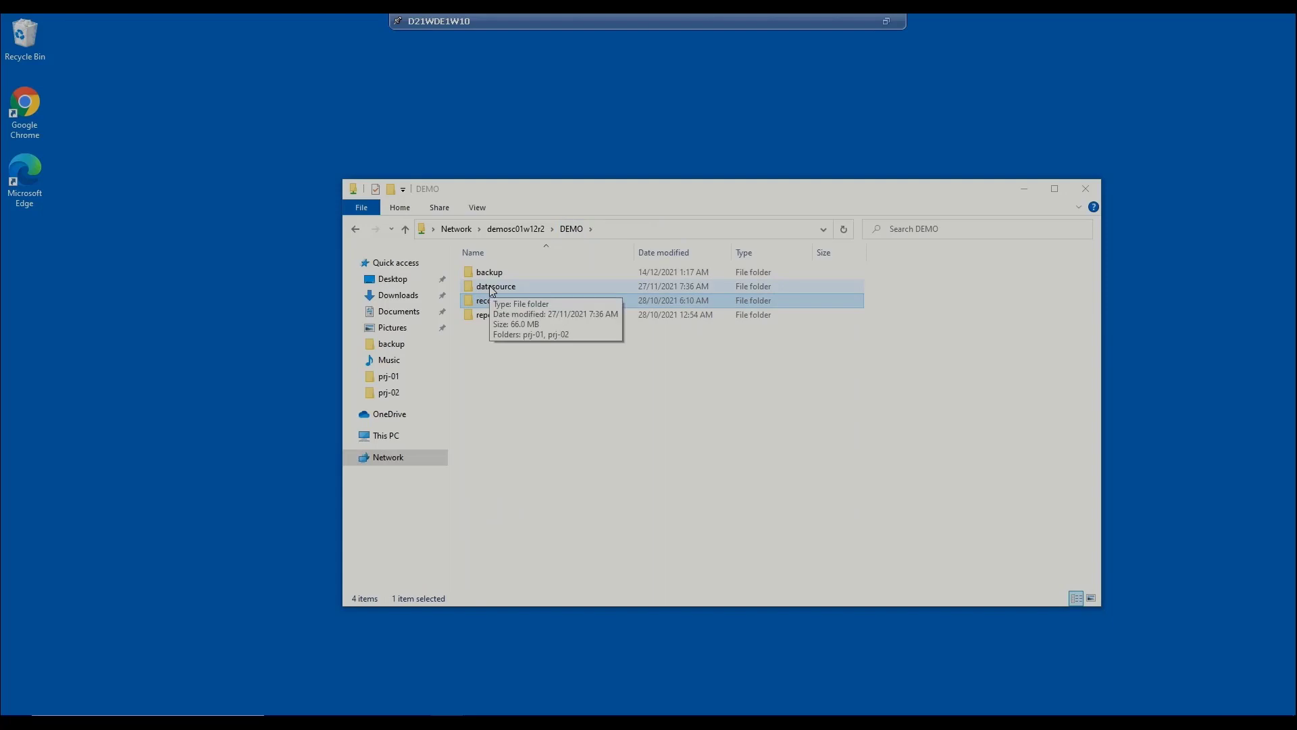
{"action": "double_click", "coordinate": [492, 287]}
{"action": "left_click", "coordinate": [493, 274]}
{"action": "double_click", "coordinate": [492, 273]}
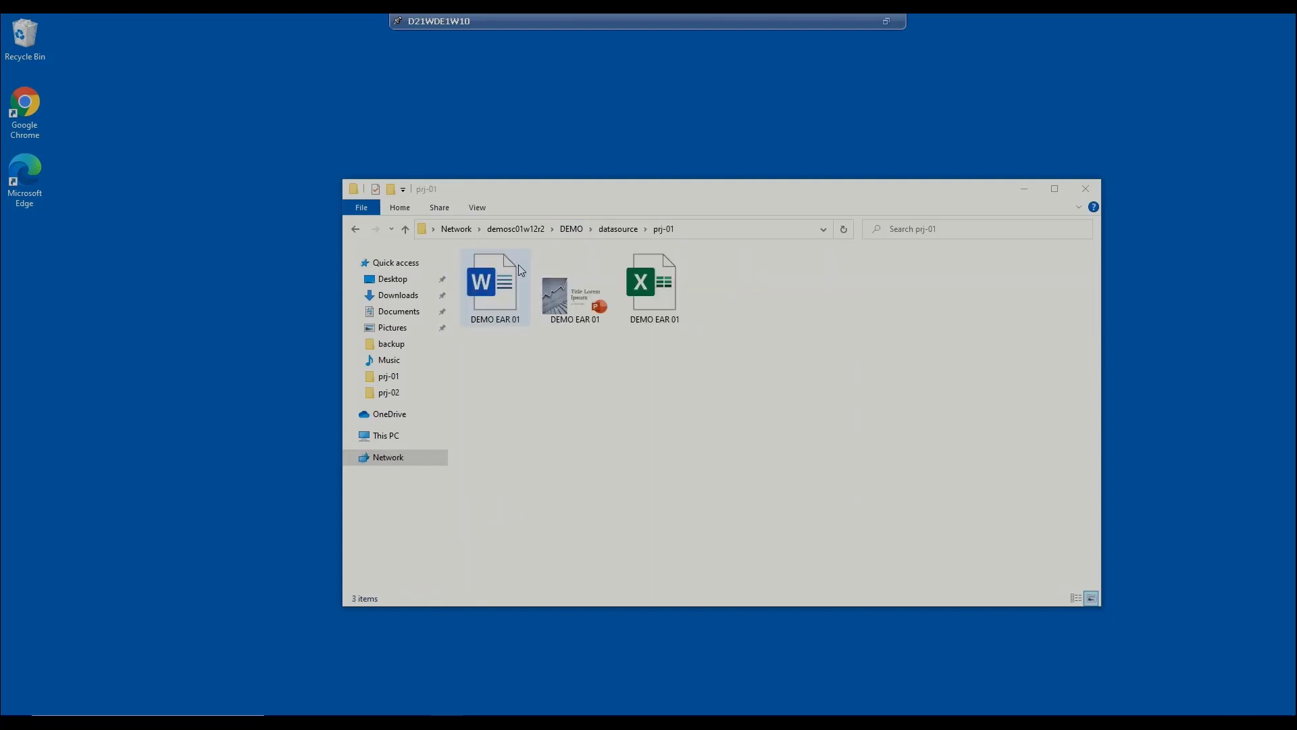
{"action": "left_click", "coordinate": [617, 229]}
{"action": "double_click", "coordinate": [507, 286]}
{"action": "scroll", "coordinate": [570, 332], "scroll_direction": "down", "scroll_amount": 11}
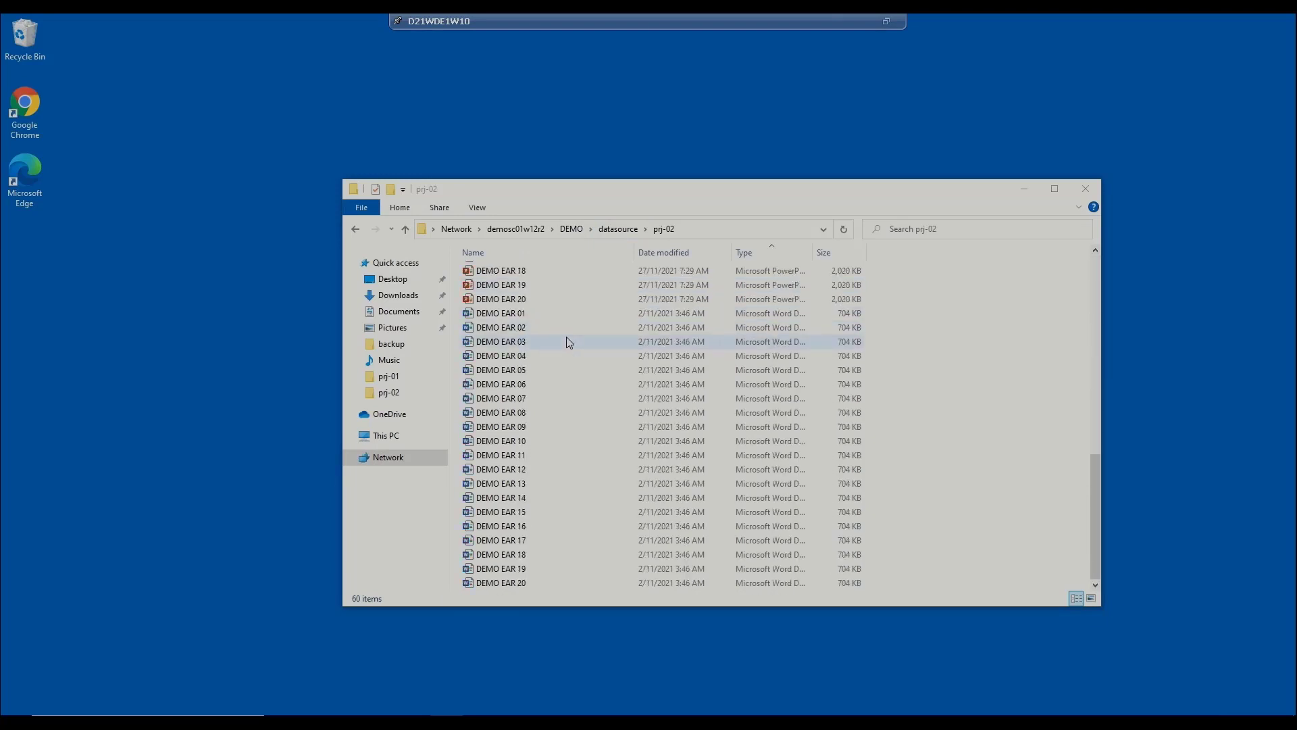
{"action": "scroll", "coordinate": [556, 325], "scroll_direction": "up", "scroll_amount": 3}
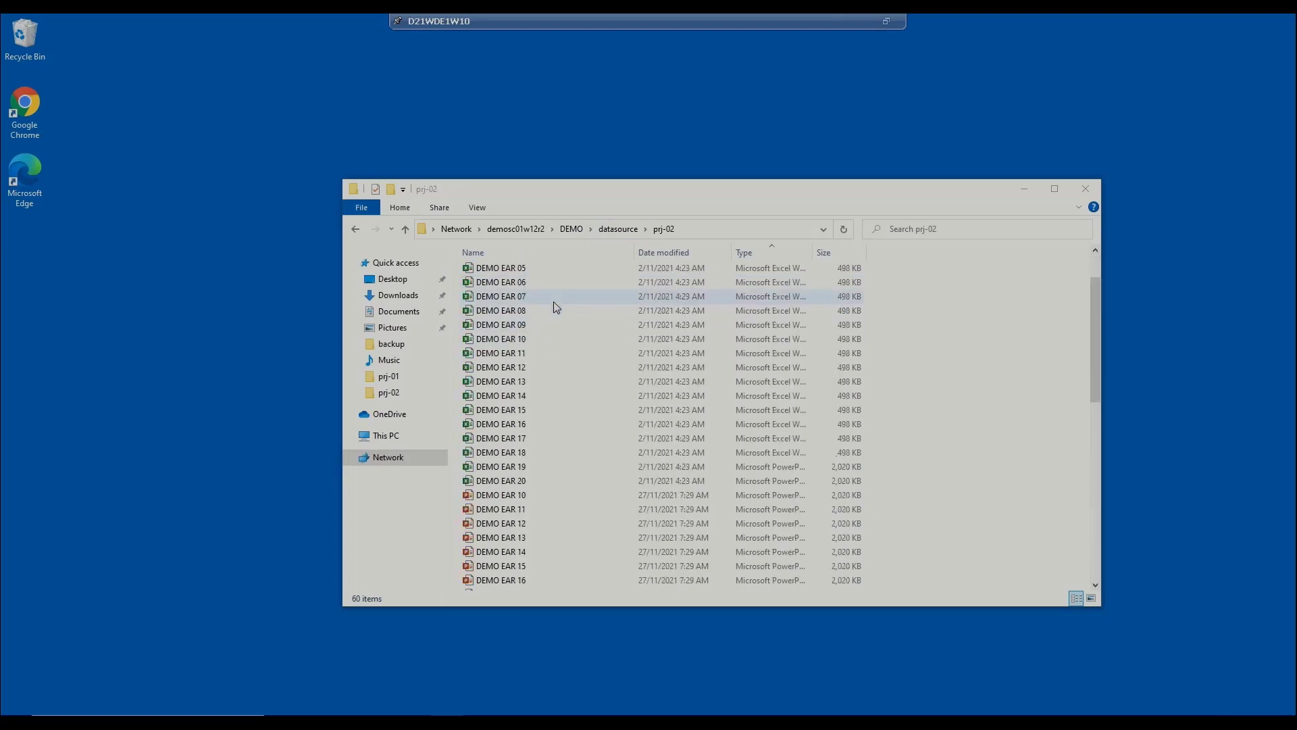